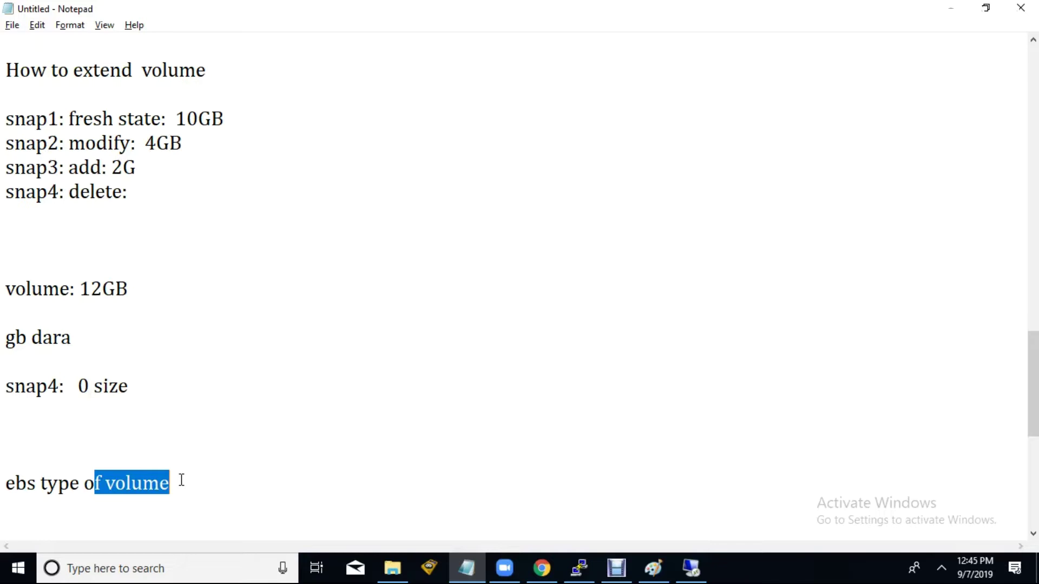
Step: Add the line "IOPS/throughput" to the notes below the "ebs type of volume" heading
{"action": "key", "text": "Down"}
{"action": "key", "text": "Return"}
{"action": "key", "text": "Return"}
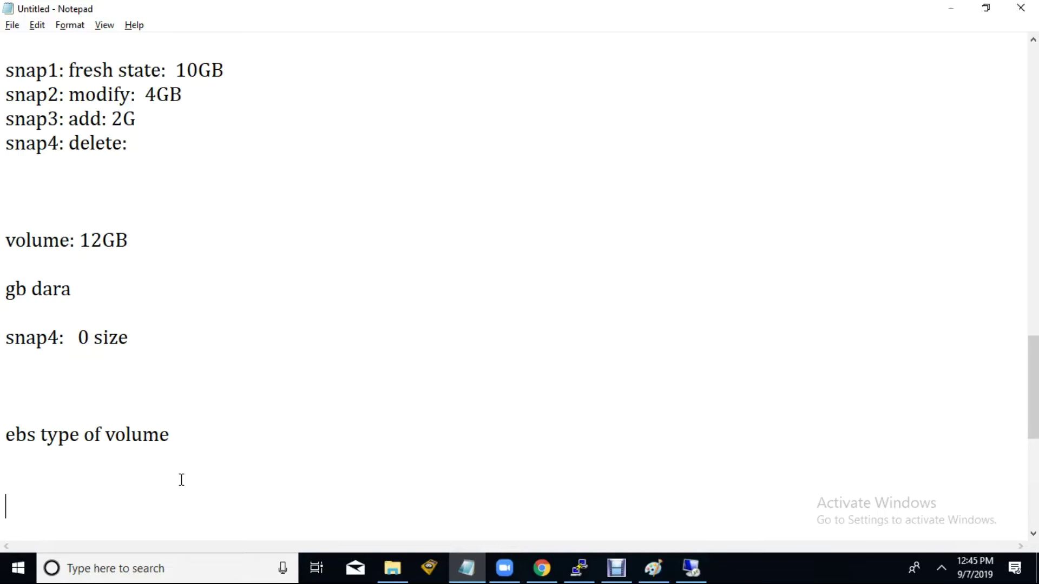
{"action": "type", "text": "IOPS/throuhput"}
{"action": "key", "text": "Return"}
{"action": "key", "text": "Up"}
{"action": "key", "text": "Right"}
{"action": "key", "text": "Right"}
{"action": "key", "text": "Right"}
{"action": "key", "text": "Right"}
{"action": "key", "text": "Right"}
{"action": "key", "text": "Right"}
{"action": "key", "text": "Right"}
{"action": "key", "text": "Right"}
{"action": "key", "text": "Right"}
{"action": "key", "text": "Right"}
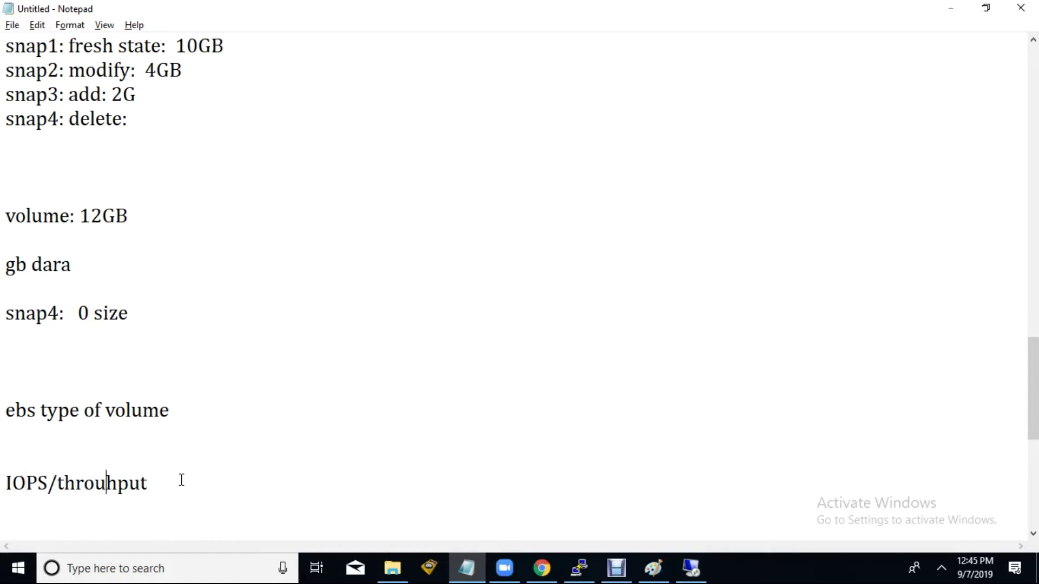
{"action": "type", "text": "g"}
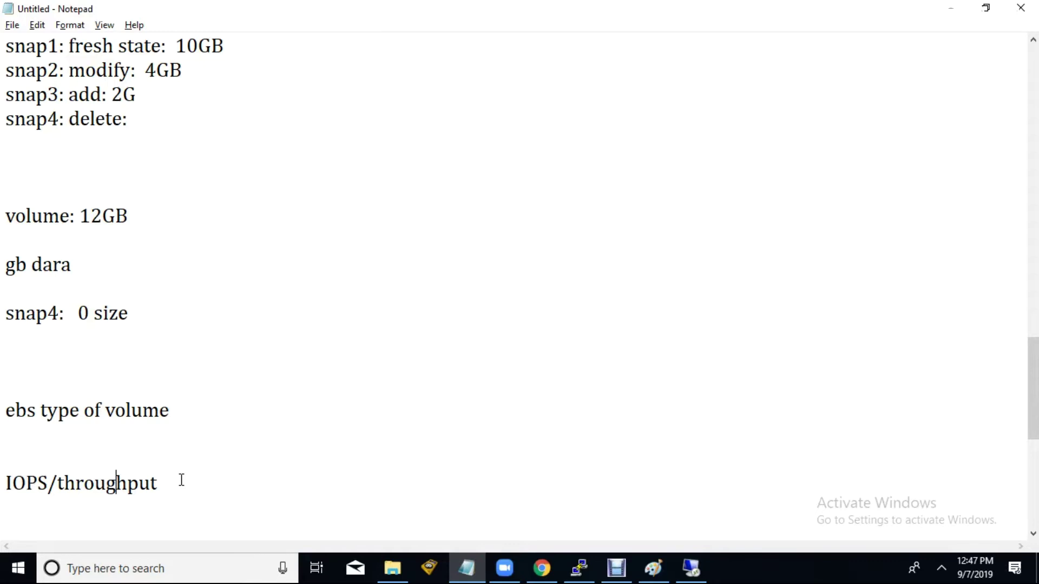
Step: Add the line "Number iops/ 1M" below the IOPS/throughput line
{"action": "key", "text": "Down"}
{"action": "key", "text": "Down"}
{"action": "key", "text": "Down"}
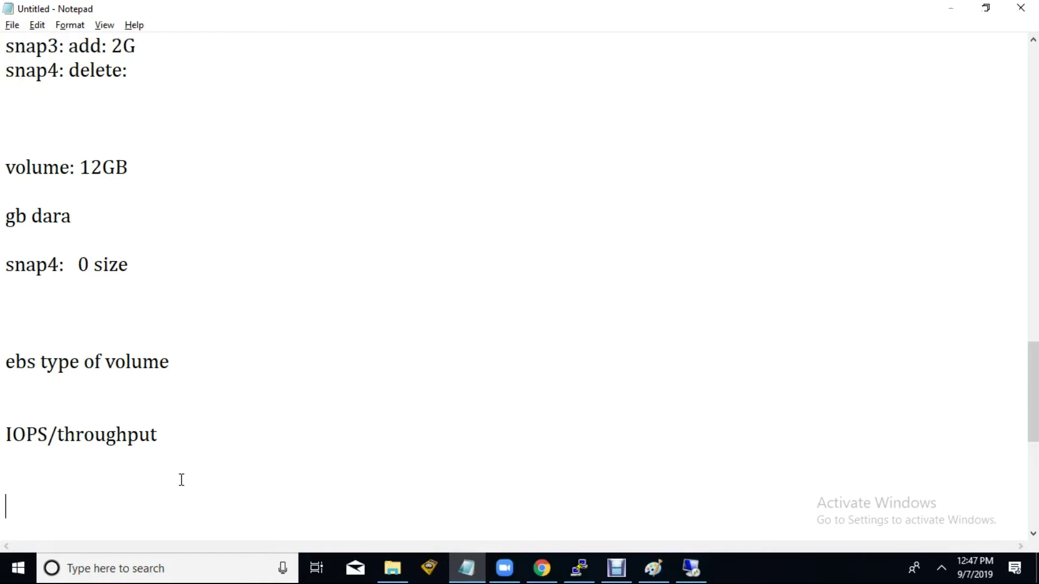
{"action": "type", "text": "Number iops"}
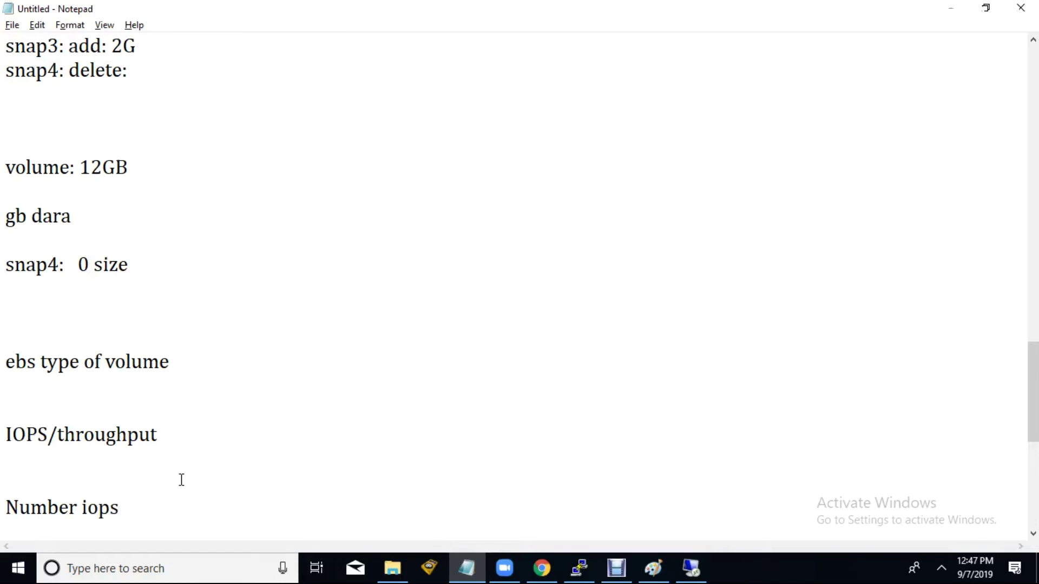
{"action": "type", "text": "/ perio"}
{"action": "key", "text": "BackSpace"}
{"action": "key", "text": "BackSpace"}
{"action": "key", "text": "BackSpace"}
{"action": "key", "text": "BackSpace"}
{"action": "key", "text": "BackSpace"}
{"action": "type", "text": "16"}
{"action": "key", "text": "BackSpace"}
{"action": "type", "text": "M"}
Step: Write the example calculation as separate lines: "100", "1M" and "= 100MB"
{"action": "key", "text": "Return"}
{"action": "type", "text": "100"}
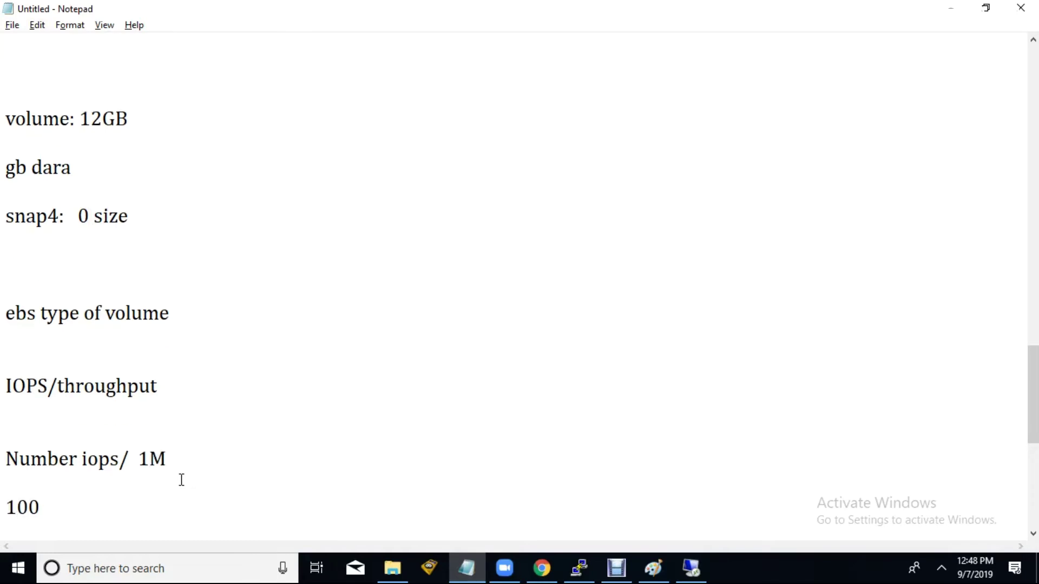
{"action": "key", "text": "Return"}
{"action": "type", "text": "1M"}
{"action": "key", "text": "Return"}
{"action": "type", "text": "=  "}
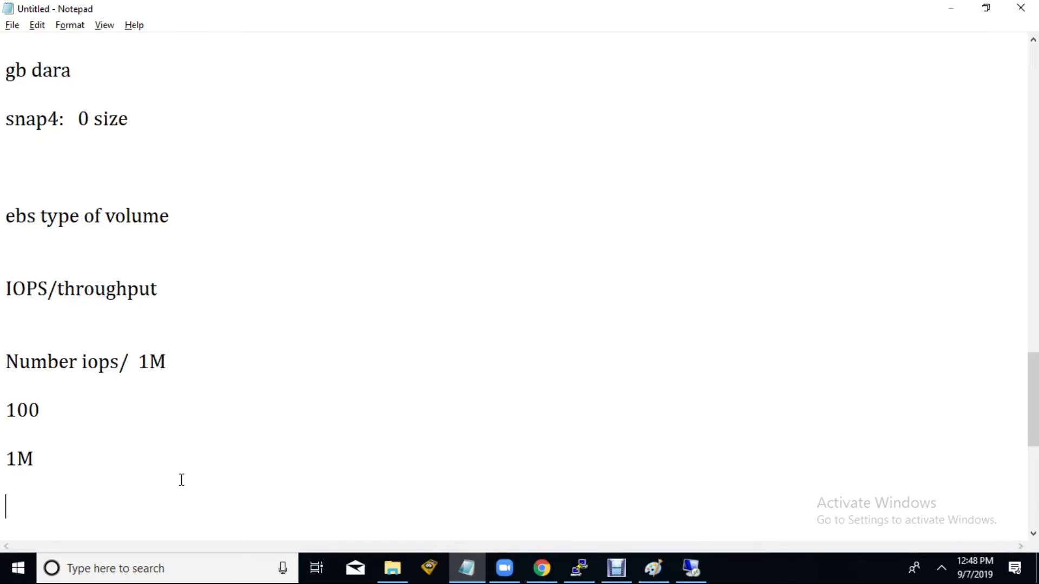
{"action": "type", "text": "100MB"}
{"action": "key", "text": "Return"}
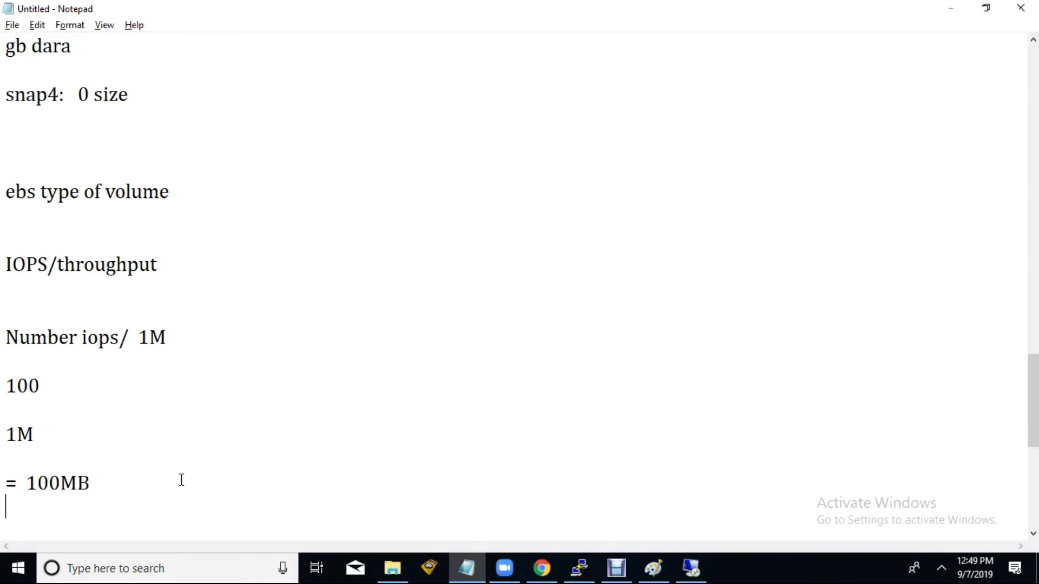
Step: Add the line "ssd" a few blank lines below the 100MB calculation
{"action": "key", "text": "Return"}
{"action": "key", "text": "Return"}
{"action": "key", "text": "Return"}
{"action": "type", "text": "sssd"}
{"action": "key", "text": "Return"}
{"action": "key", "text": "Return"}
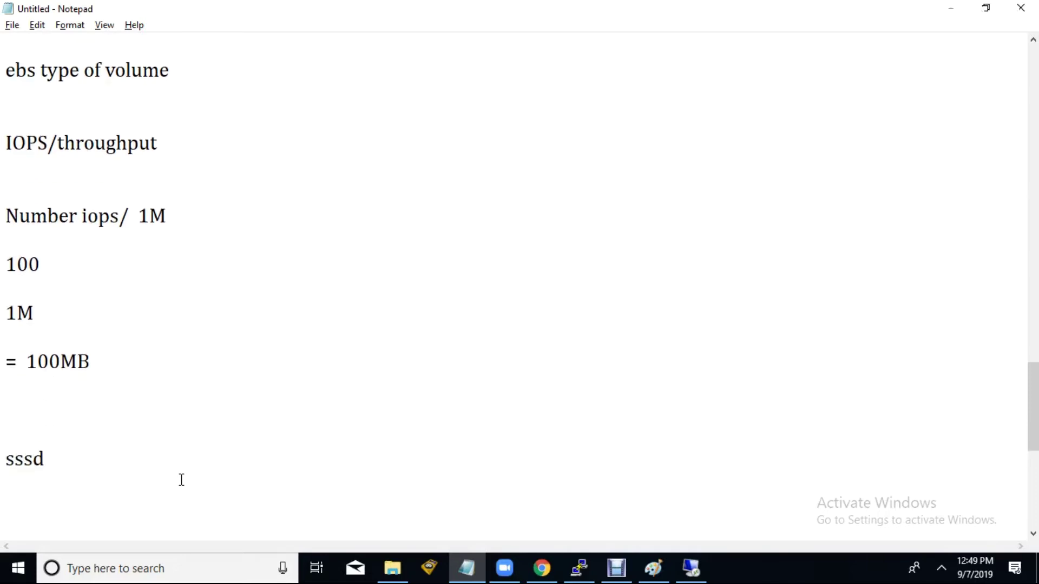
{"action": "key", "text": "BackSpace"}
{"action": "key", "text": "BackSpace"}
{"action": "key", "text": "BackSpace"}
{"action": "type", "text": "d"}
{"action": "key", "text": "BackSpace"}
{"action": "key", "text": "BackSpace"}
{"action": "type", "text": "d"}
{"action": "key", "text": "Return"}
{"action": "key", "text": "Return"}
{"action": "type", "text": "HDD"}
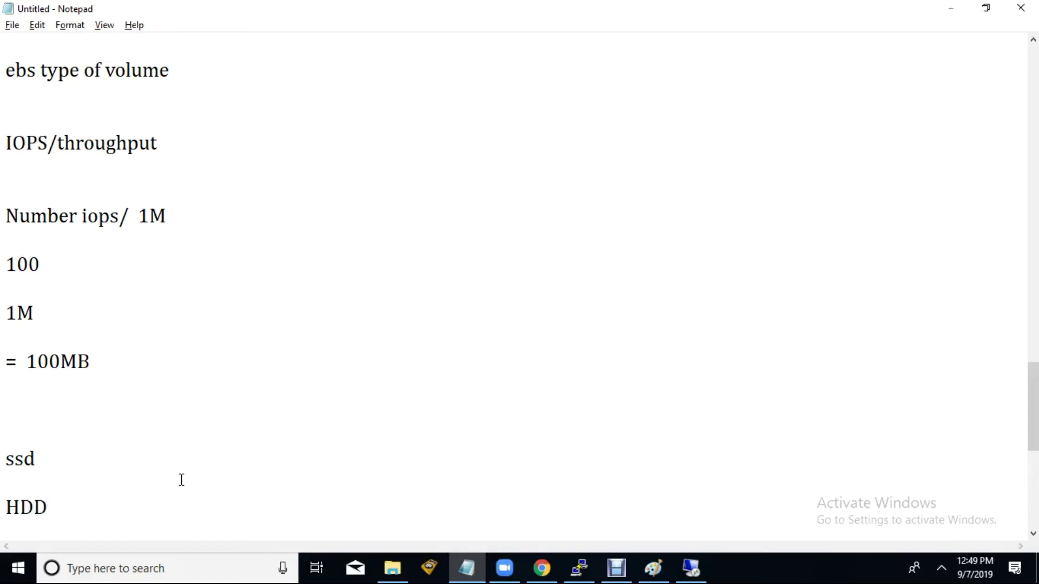
{"action": "key", "text": "BackSpace"}
{"action": "key", "text": "BackSpace"}
{"action": "key", "text": "BackSpace"}
Step: Append the note "( it provide High IOPS)" to the ssd line
{"action": "key", "text": "Up"}
{"action": "key", "text": "Right"}
{"action": "key", "text": "Right"}
{"action": "key", "text": "Right"}
{"action": "type", "text": "( it)"}
{"action": "key", "text": "Left"}
{"action": "type", "text": "it"}
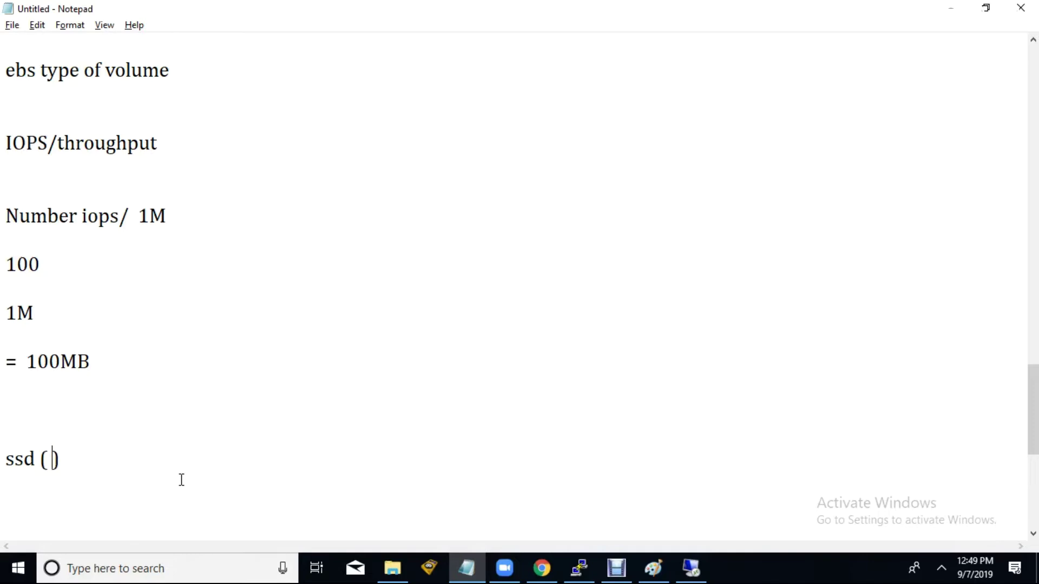
{"action": "type", "text": " provide Hg"}
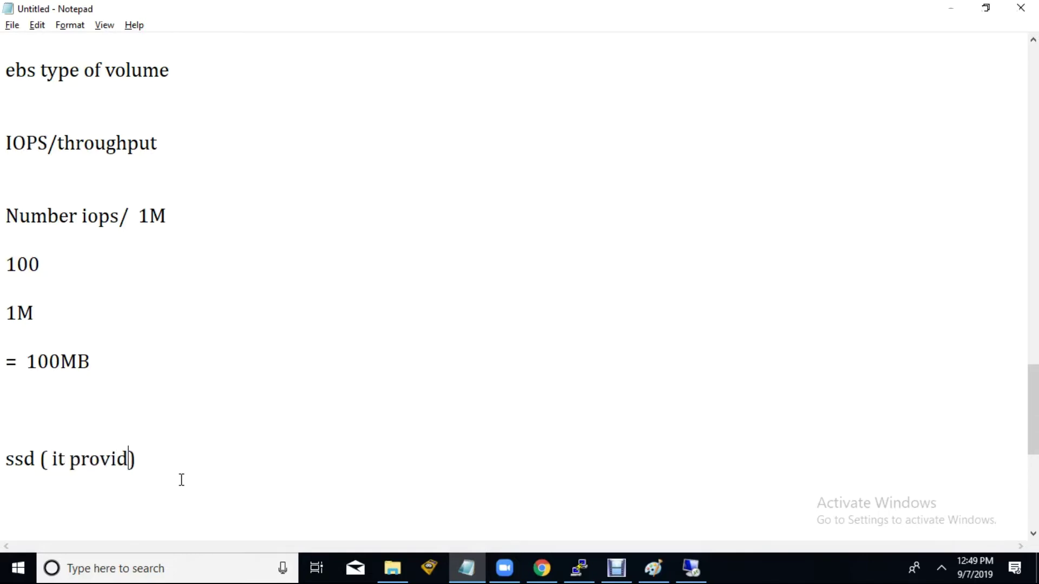
{"action": "key", "text": "BackSpace"}
{"action": "type", "text": "igh IOP"}
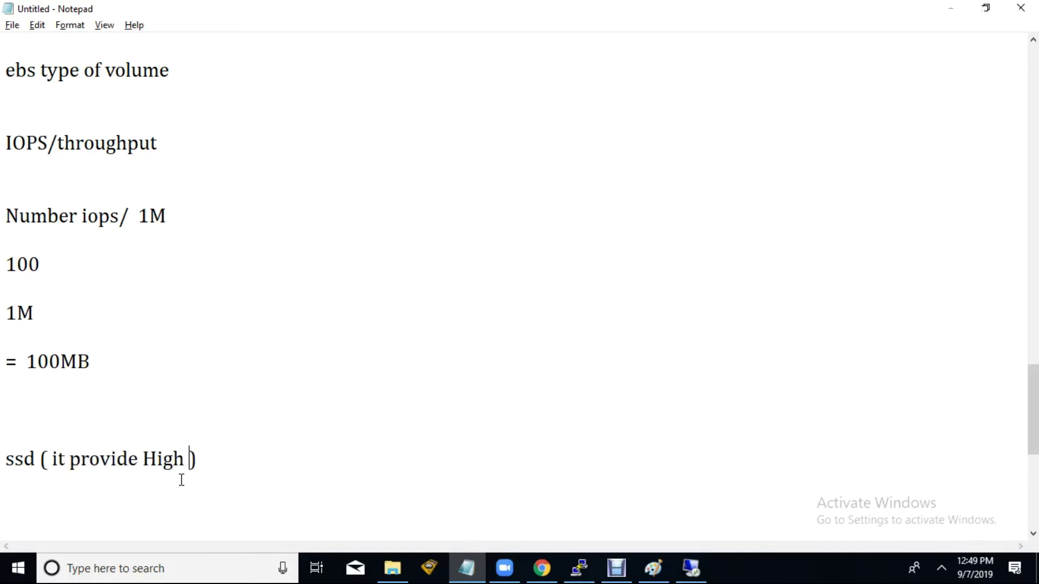
{"action": "type", "text": "S"}
{"action": "key", "text": "End"}
{"action": "key", "text": "Return"}
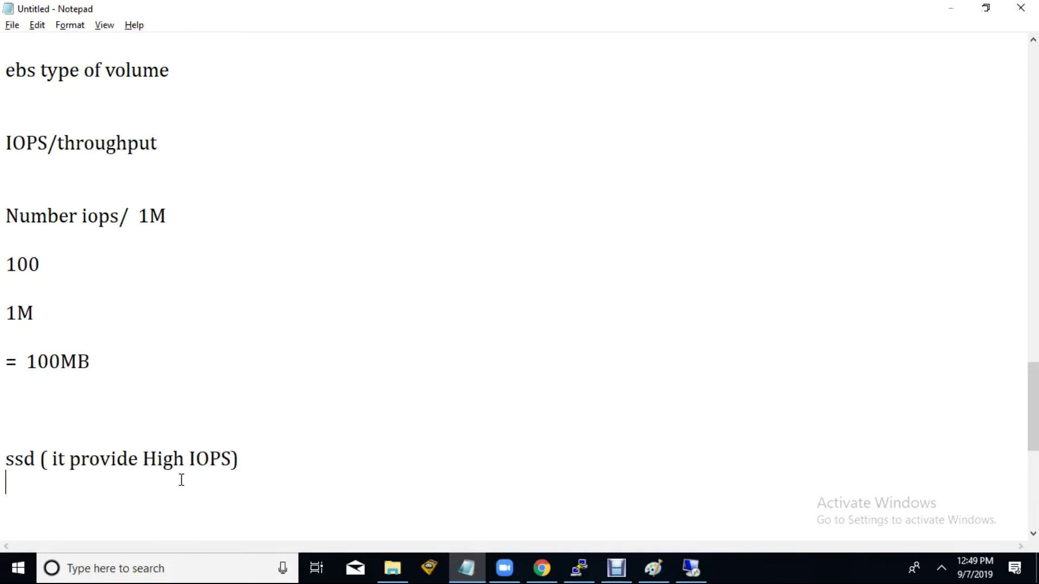
Step: Append the use cases "(Server/Testing/OS/DATABASE)" to the end of the ssd line
{"action": "key", "text": "BackSpace"}
{"action": "type", "text": "()"}
{"action": "key", "text": "Left"}
{"action": "type", "text": "Server/Te"}
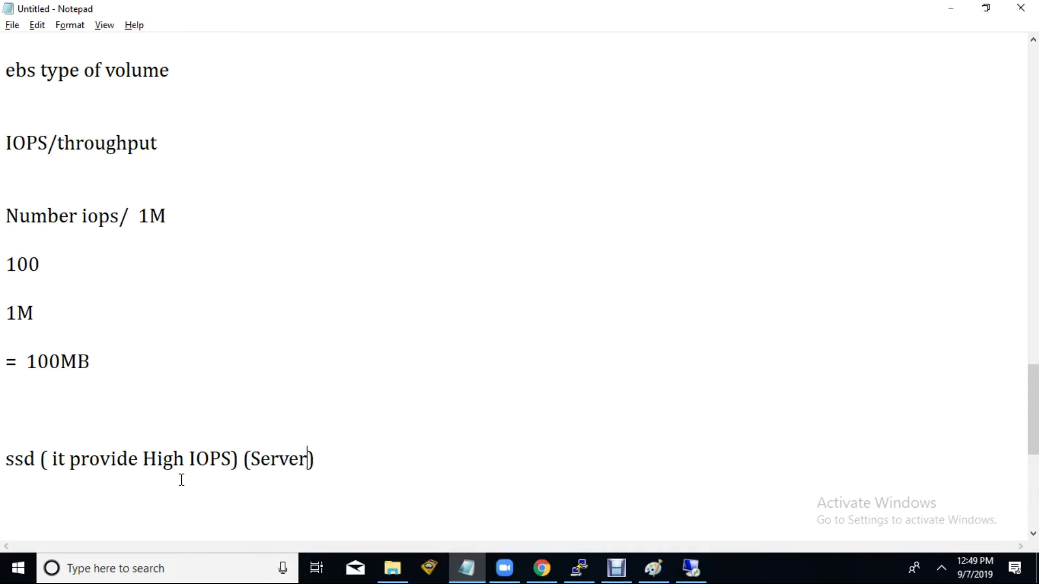
{"action": "type", "text": "sting/p"}
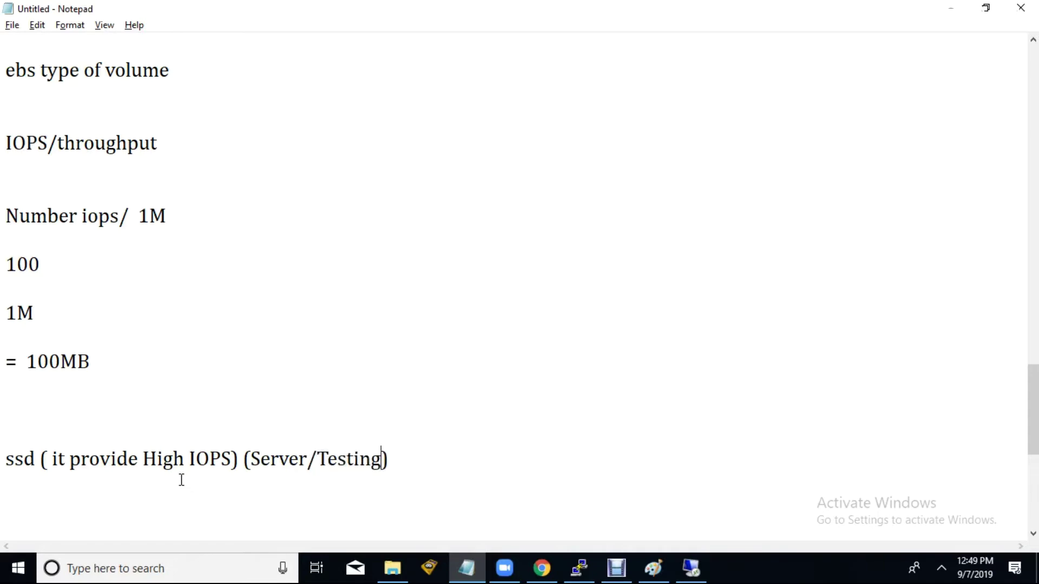
{"action": "key", "text": "BackSpace"}
{"action": "type", "text": "OS/DAT"}
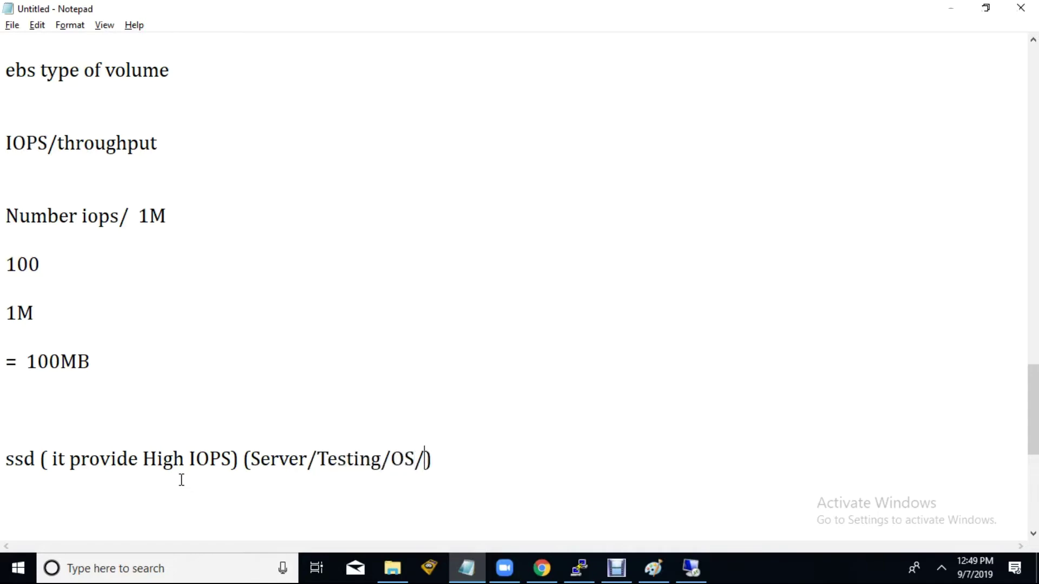
{"action": "key", "text": "BackSpace"}
{"action": "type", "text": "ATA"}
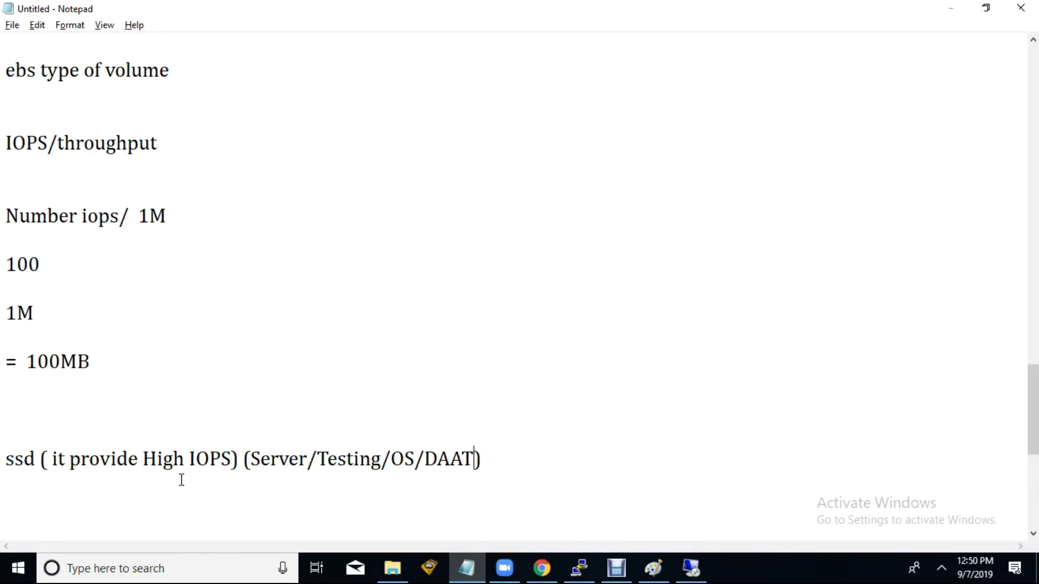
{"action": "key", "text": "BackSpace"}
{"action": "key", "text": "BackSpace"}
{"action": "key", "text": "BackSpace"}
{"action": "type", "text": "t"}
{"action": "key", "text": "BackSpace"}
{"action": "type", "text": "TABASE"}
{"action": "key", "text": "End"}
{"action": "key", "text": "Return"}
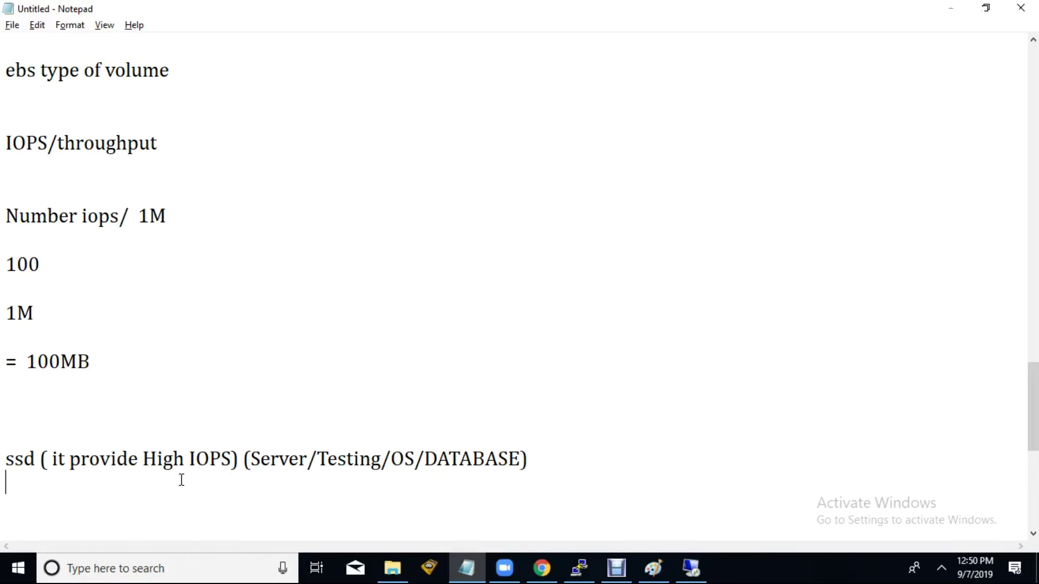
Step: List the SSD volume types "GP2" and "IO1" on separate lines below the ssd line
{"action": "key", "text": "Return"}
{"action": "type", "text": "GP@"}
{"action": "key", "text": "BackSpace"}
{"action": "type", "text": "2"}
{"action": "key", "text": "Return"}
{"action": "key", "text": "Return"}
{"action": "type", "text": "IO!"}
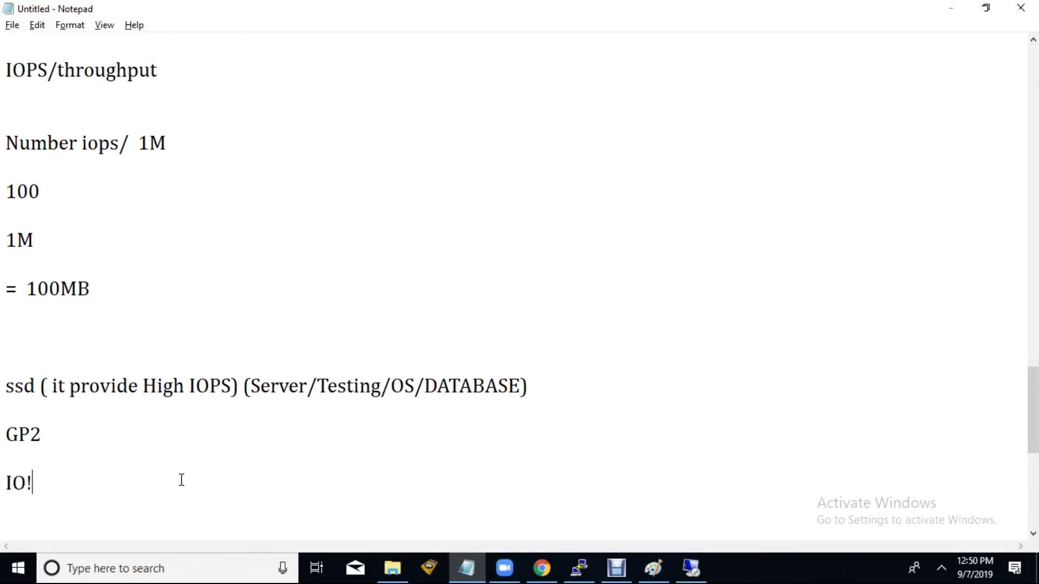
{"action": "key", "text": "BackSpace"}
{"action": "type", "text": "1"}
{"action": "key", "text": "Return"}
Step: Extend the GP2 line with the description ": it use to install OS"
{"action": "key", "text": "Up"}
{"action": "key", "text": "Up"}
{"action": "key", "text": "Up"}
{"action": "key", "text": "Right"}
{"action": "key", "text": "Right"}
{"action": "key", "text": "Right"}
{"action": "type", "text": ":  it i"}
{"action": "key", "text": "BackSpace"}
{"action": "type", "text": "us o"}
{"action": "key", "text": "BackSpace"}
{"action": "key", "text": "BackSpace"}
{"action": "type", "text": "e ti"}
{"action": "key", "text": "BackSpace"}
{"action": "key", "text": "BackSpace"}
{"action": "type", "text": "o ns"}
{"action": "key", "text": "BackSpace"}
{"action": "key", "text": "BackSpace"}
{"action": "type", "text": "install  OS"}
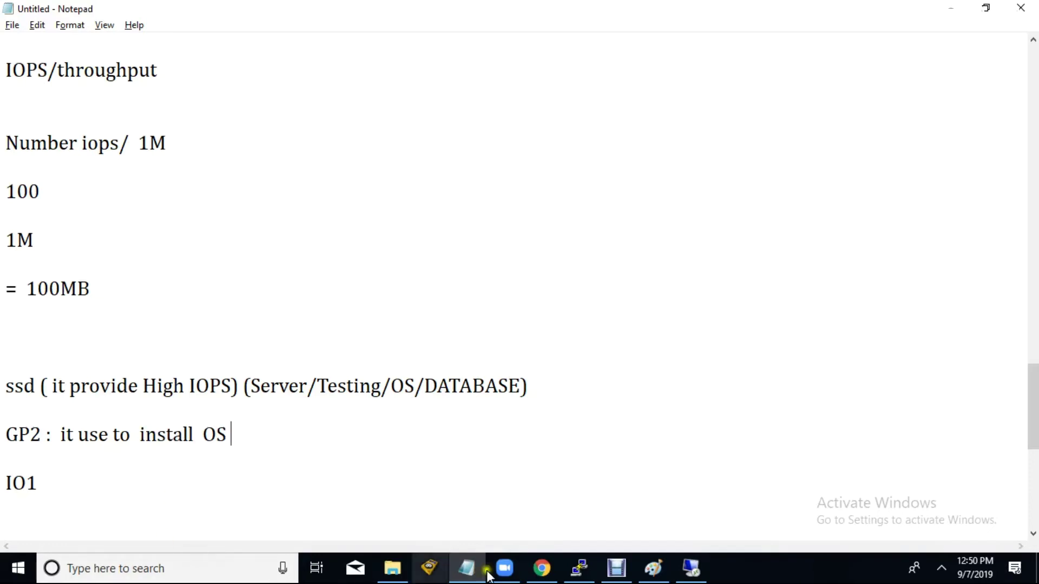
Step: Switch to Chrome and load google.com in the tab showing the create-snapshot reference
{"action": "left_click", "coordinate": [542, 568]}
{"action": "right_click", "coordinate": [580, 41]}
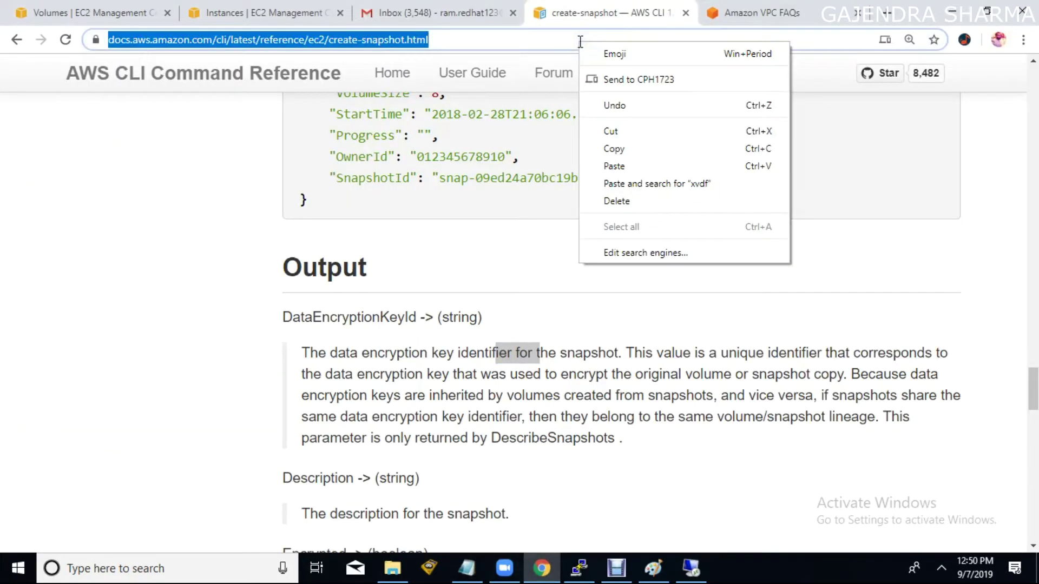
{"action": "left_click", "coordinate": [451, 35]}
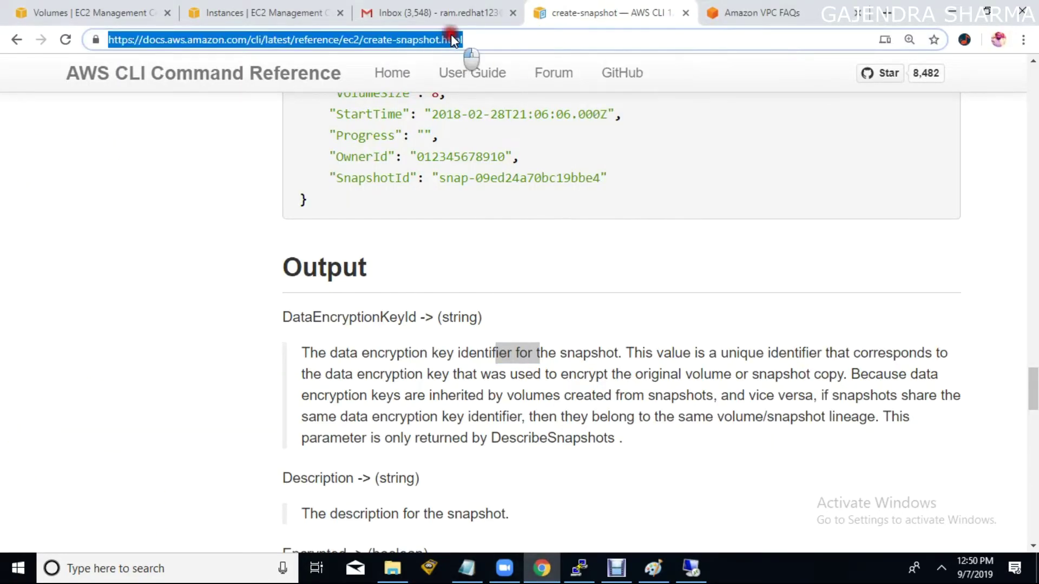
{"action": "type", "text": "google.com"}
{"action": "key", "text": "Return"}
Step: Search Google for "ebs volume type aws"
{"action": "type", "text": "ba"}
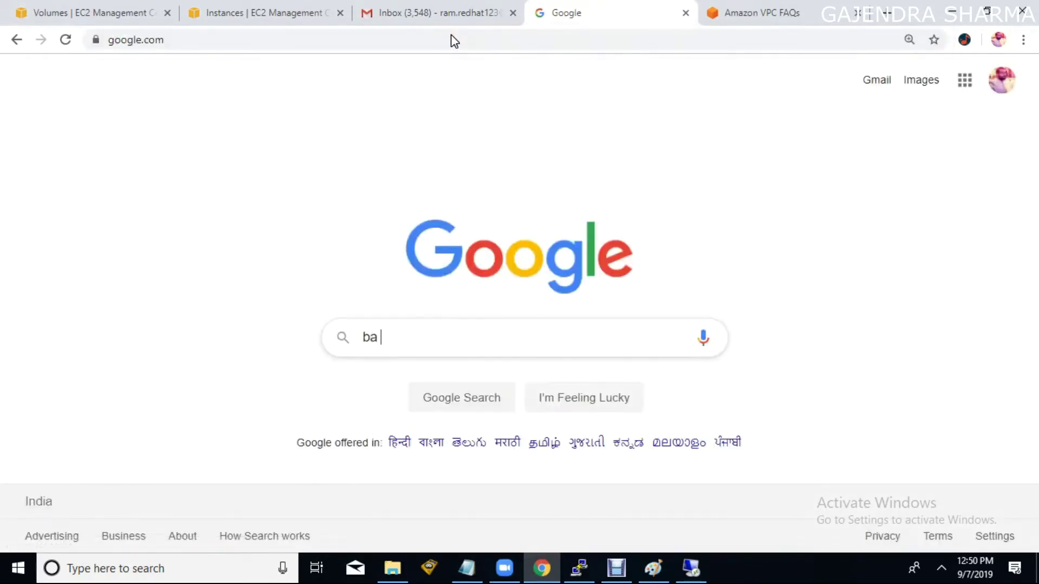
{"action": "key", "text": "BackSpace"}
{"action": "key", "text": "BackSpace"}
{"action": "type", "text": "ebs v"}
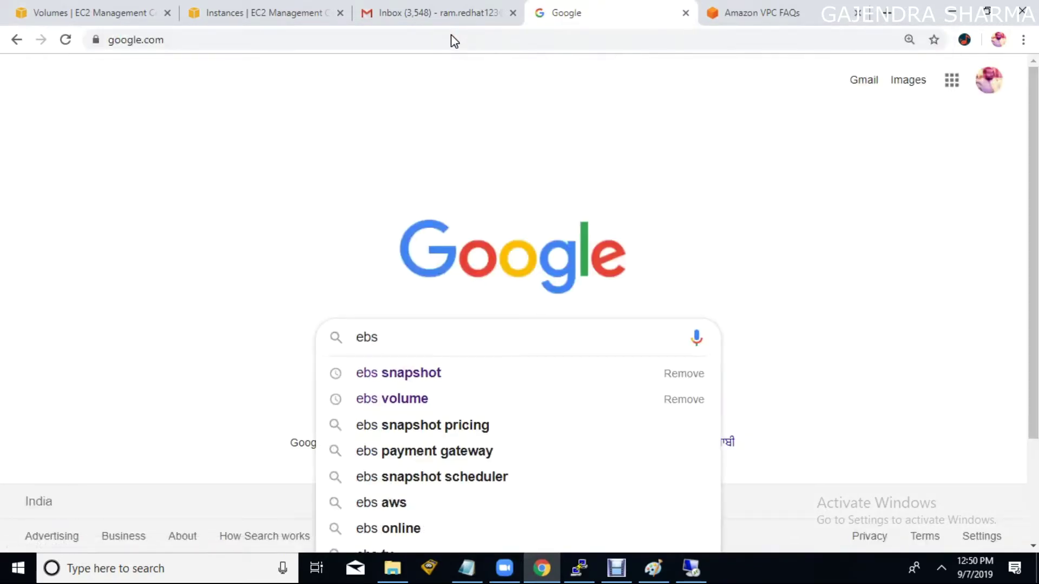
{"action": "key", "text": "Down"}
{"action": "key", "text": "Down"}
{"action": "key", "text": "Return"}
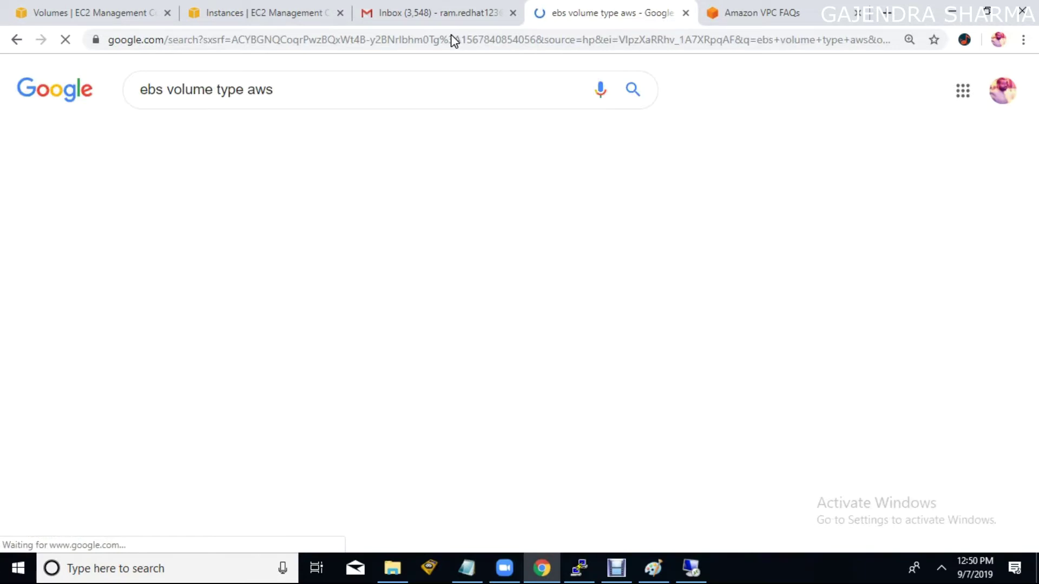
Step: Open the Amazon EBS Volumes documentation from the search results and look through it for volume type information
{"action": "left_click", "coordinate": [277, 313]}
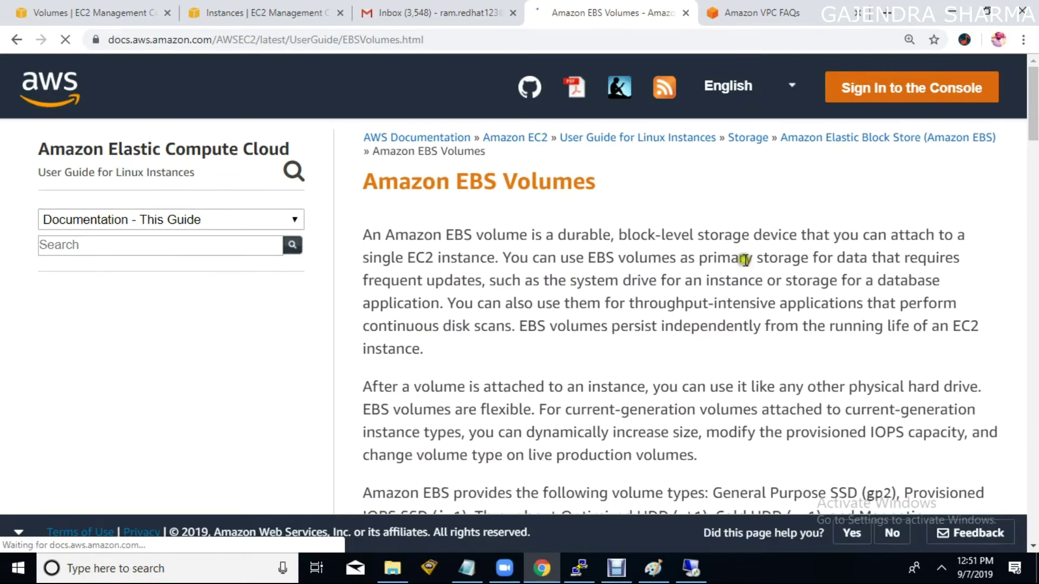
{"action": "scroll", "coordinate": [818, 277], "scroll_direction": "down", "scroll_amount": 8}
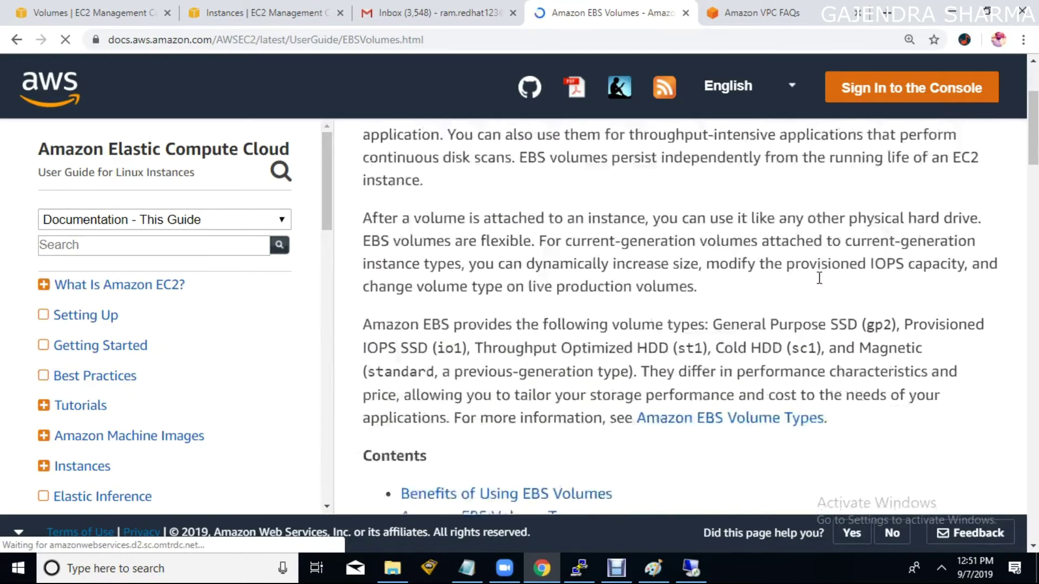
{"action": "scroll", "coordinate": [819, 277], "scroll_direction": "down", "scroll_amount": 10}
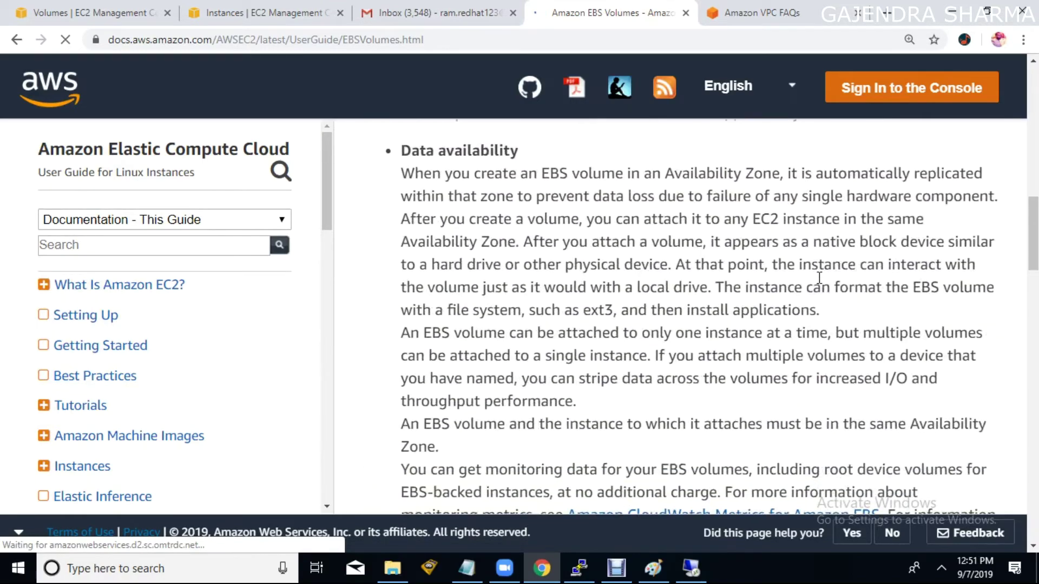
{"action": "scroll", "coordinate": [819, 278], "scroll_direction": "down", "scroll_amount": 12}
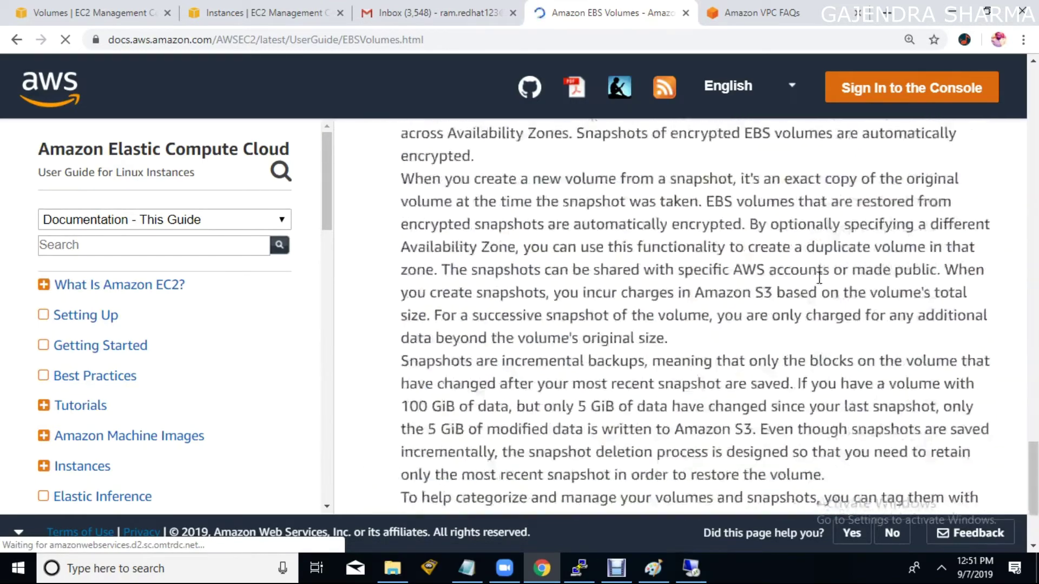
{"action": "scroll", "coordinate": [819, 278], "scroll_direction": "up", "scroll_amount": 12}
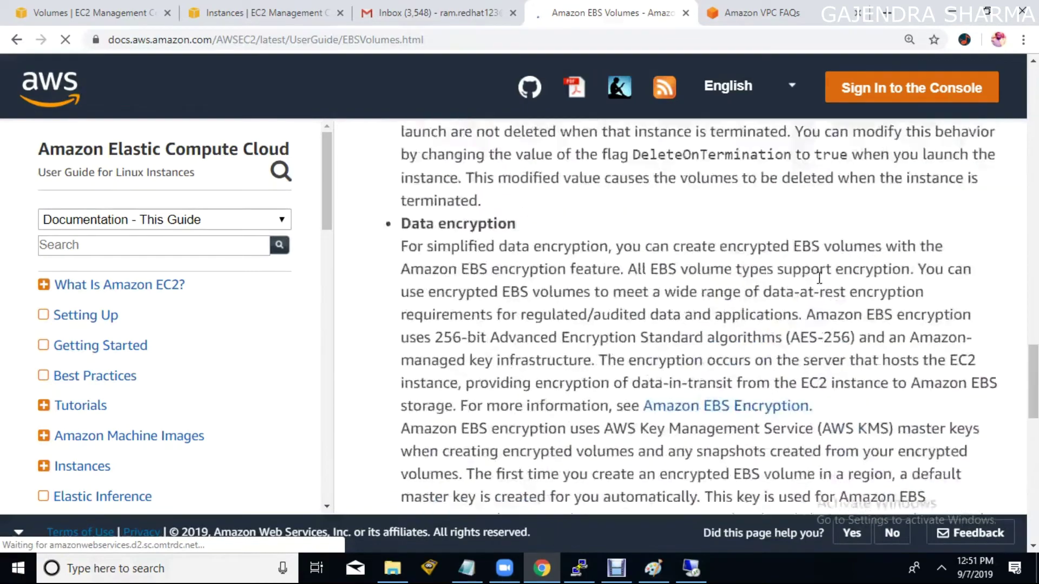
{"action": "scroll", "coordinate": [819, 278], "scroll_direction": "up", "scroll_amount": 10}
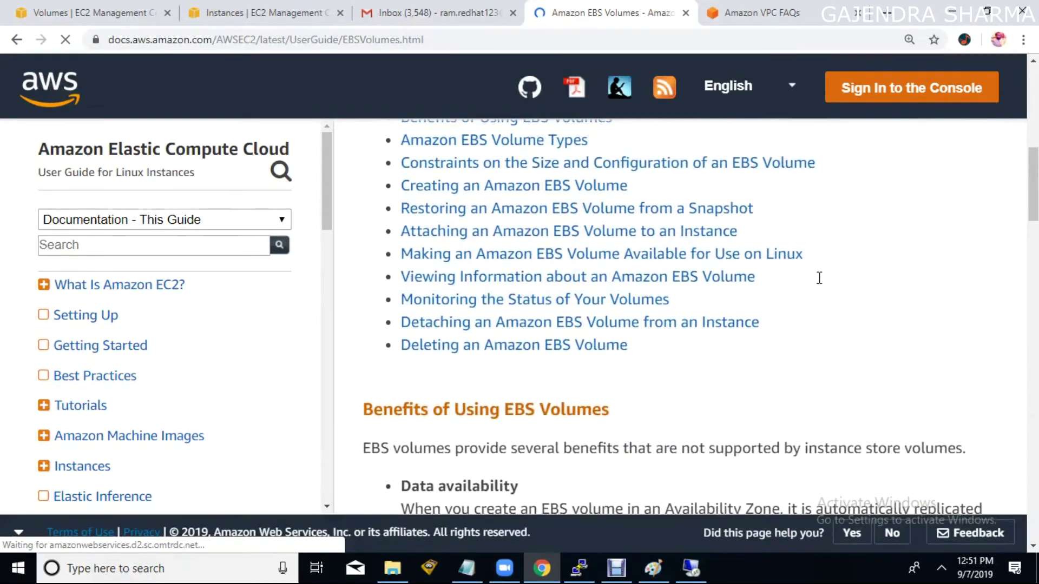
Step: Open the Amazon EBS Volume Types page from the contents list and view its SSD and HDD category descriptions
{"action": "scroll", "coordinate": [515, 157], "scroll_direction": "up", "scroll_amount": 2}
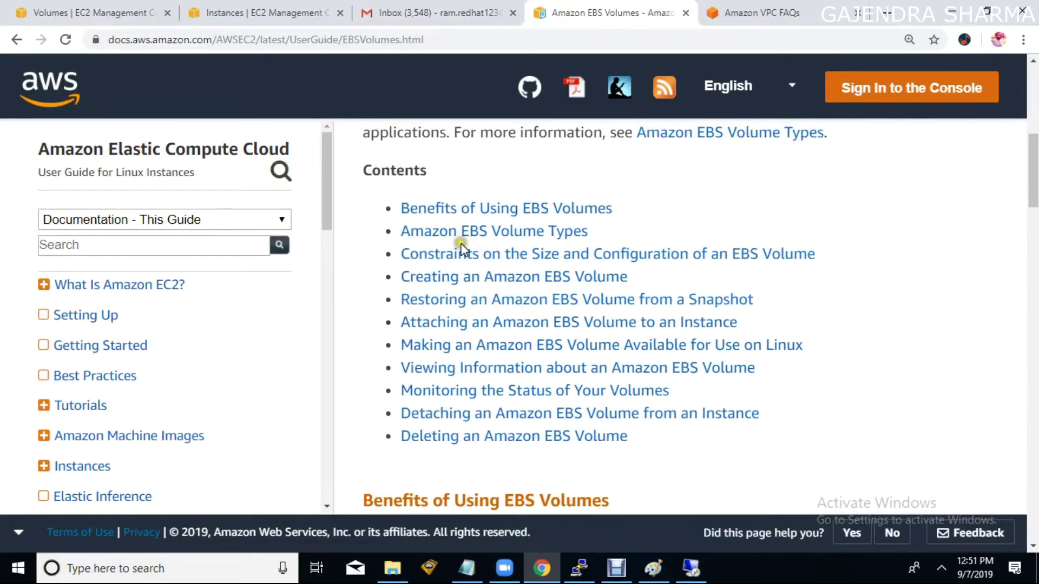
{"action": "left_click", "coordinate": [443, 236]}
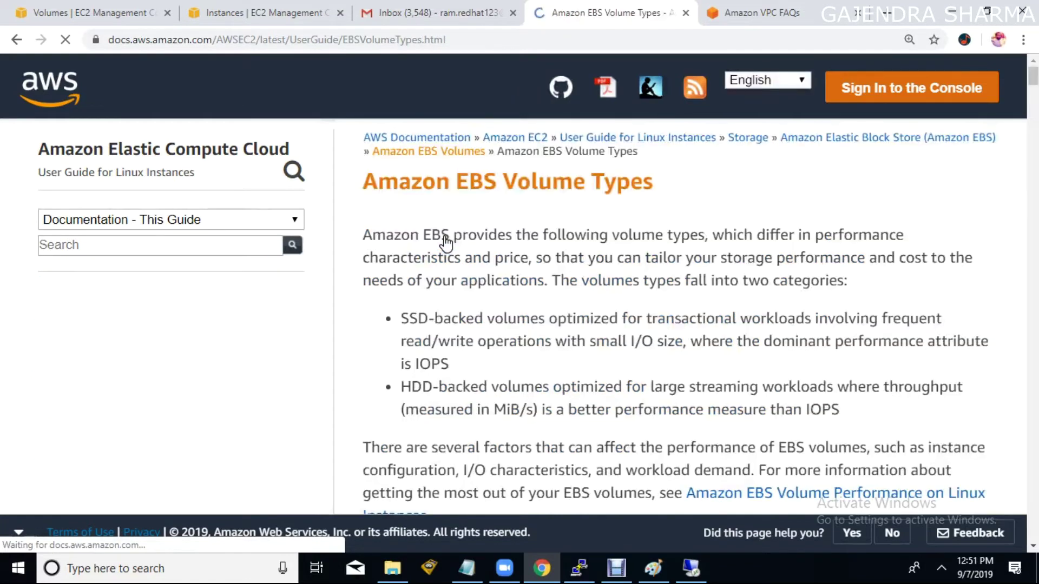
{"action": "scroll", "coordinate": [445, 243], "scroll_direction": "down", "scroll_amount": 2}
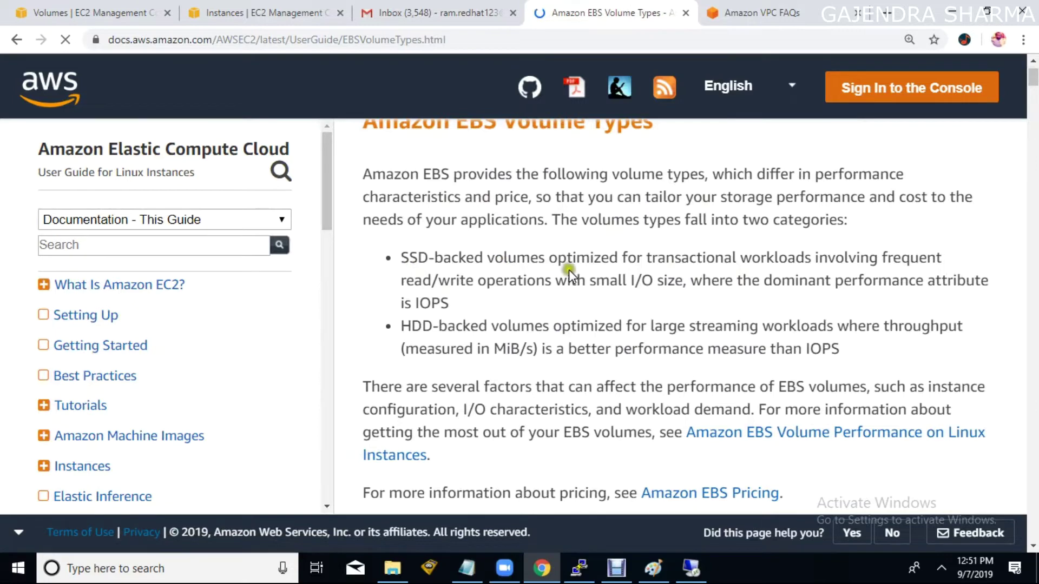
Step: Read the SSD-backed and HDD-backed category descriptions, highlighting the word "throughput" in the HDD description
{"action": "double_click", "coordinate": [637, 280]}
{"action": "left_click", "coordinate": [430, 325]}
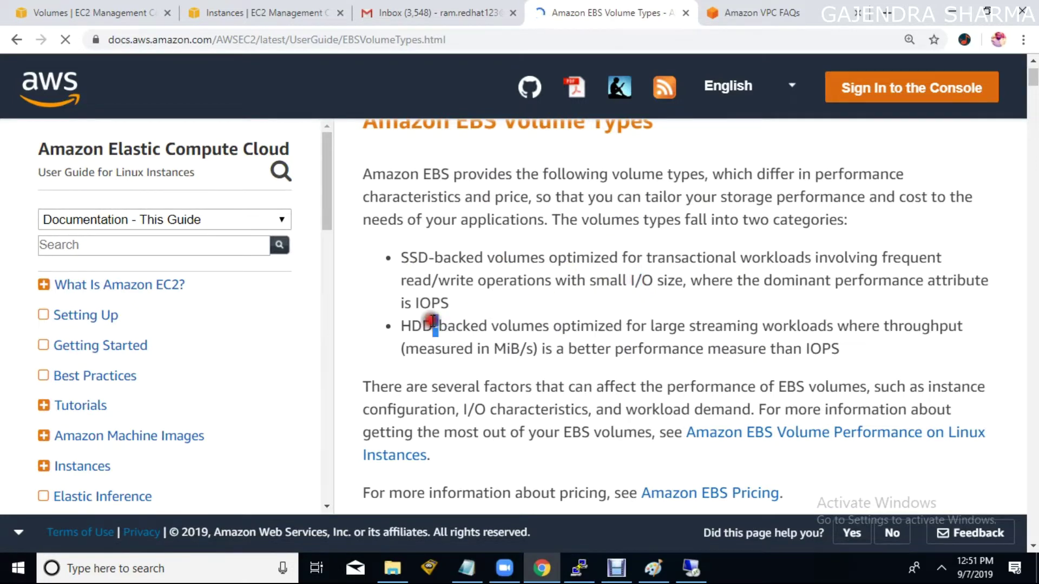
{"action": "double_click", "coordinate": [903, 331]}
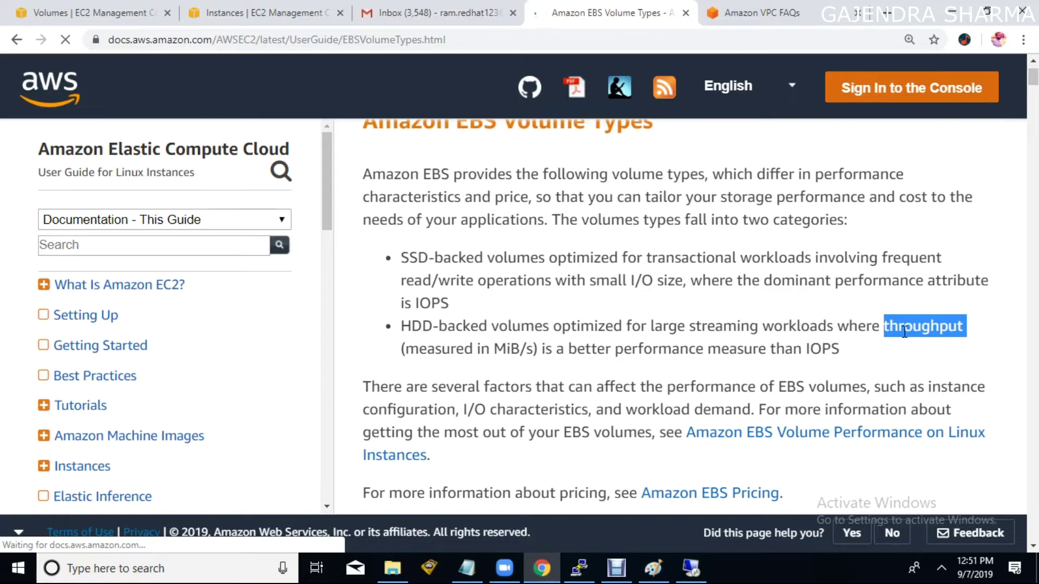
Step: Look through the Volume Characteristics table, from volume types and use cases down to the per-instance limits, at a slightly smaller page zoom
{"action": "scroll", "coordinate": [904, 331], "scroll_direction": "down", "scroll_amount": 10}
{"action": "scroll", "coordinate": [905, 331], "scroll_direction": "down", "scroll_amount": 2}
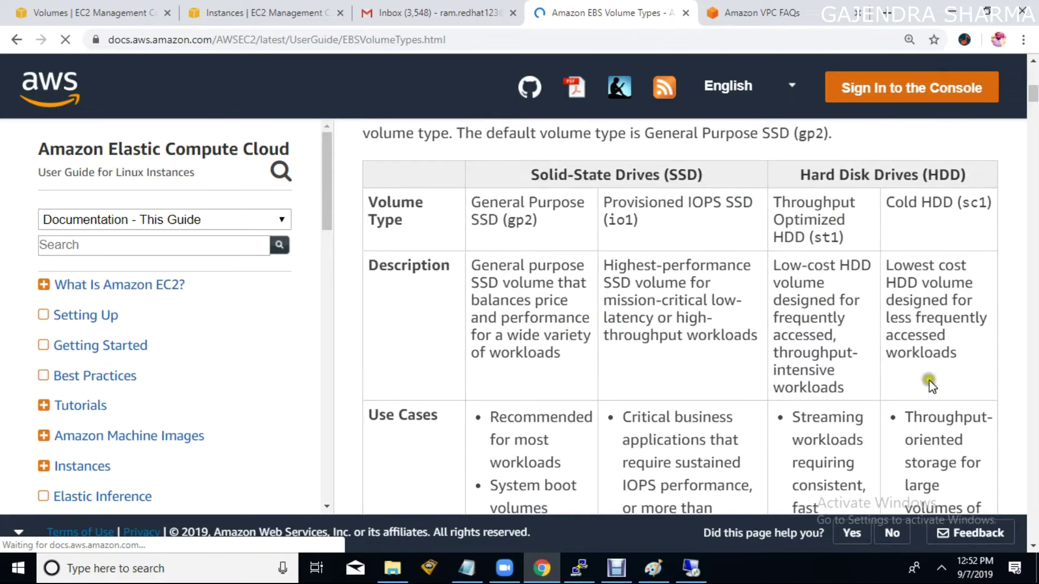
{"action": "scroll", "coordinate": [986, 118], "scroll_direction": "up", "scroll_amount": 1}
{"action": "scroll", "coordinate": [989, 123], "scroll_direction": "up", "scroll_amount": 3}
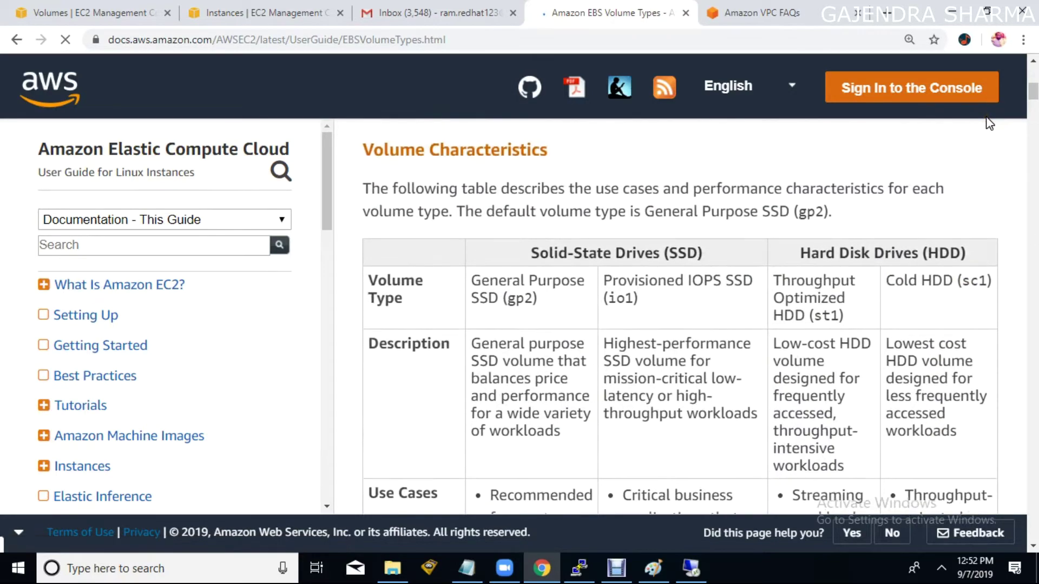
{"action": "scroll", "coordinate": [989, 123], "scroll_direction": "down", "scroll_amount": 10}
{"action": "scroll", "coordinate": [989, 124], "scroll_direction": "down", "scroll_amount": 8}
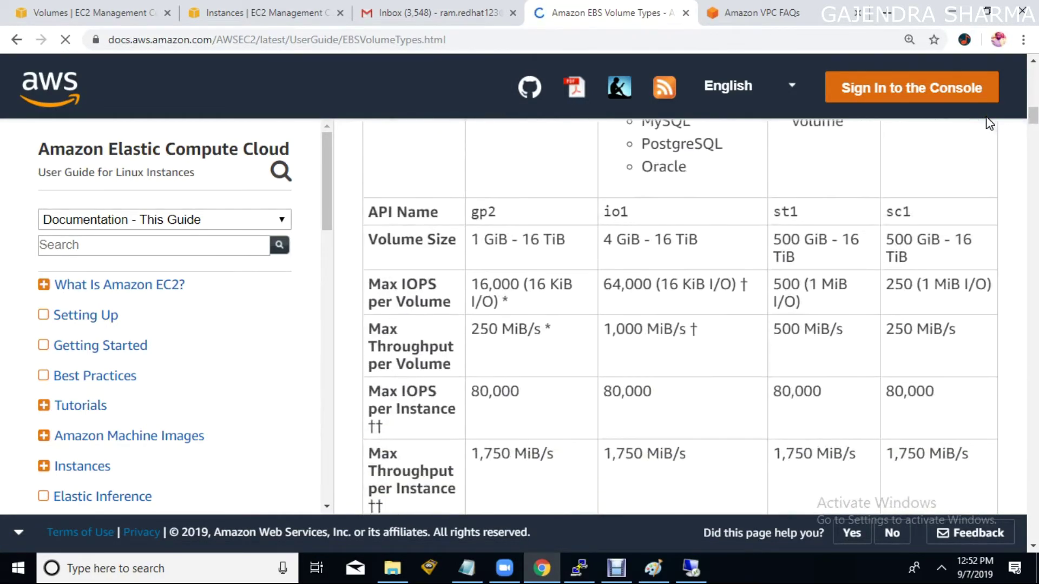
{"action": "scroll", "coordinate": [990, 123], "scroll_direction": "up", "scroll_amount": 7}
{"action": "scroll", "coordinate": [989, 123], "scroll_direction": "up", "scroll_amount": 2}
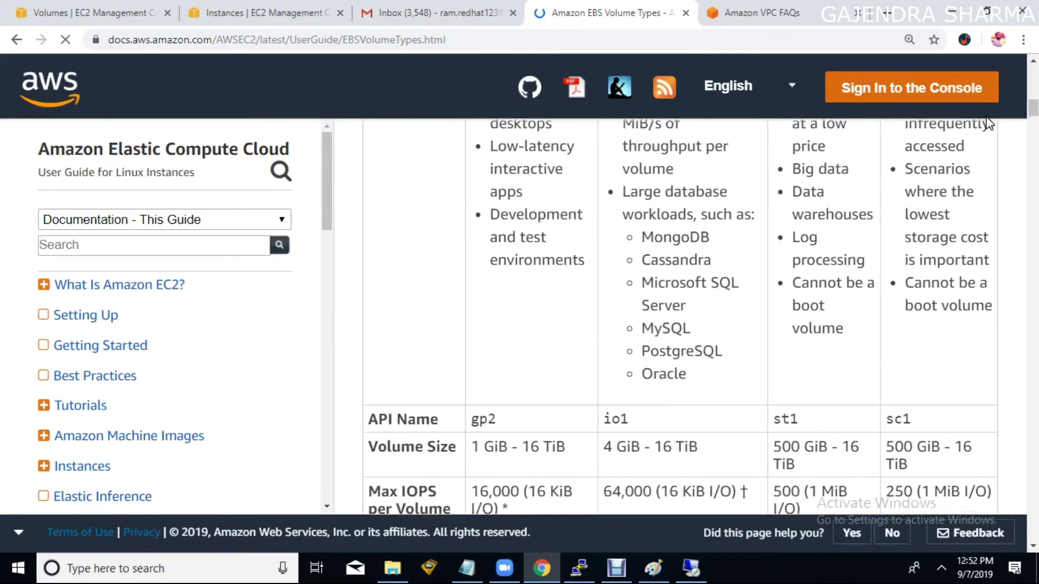
{"action": "scroll", "coordinate": [989, 123], "scroll_direction": "down", "scroll_amount": 1, "text": "ctrl"}
{"action": "scroll", "coordinate": [960, 184], "scroll_direction": "up", "scroll_amount": 8}
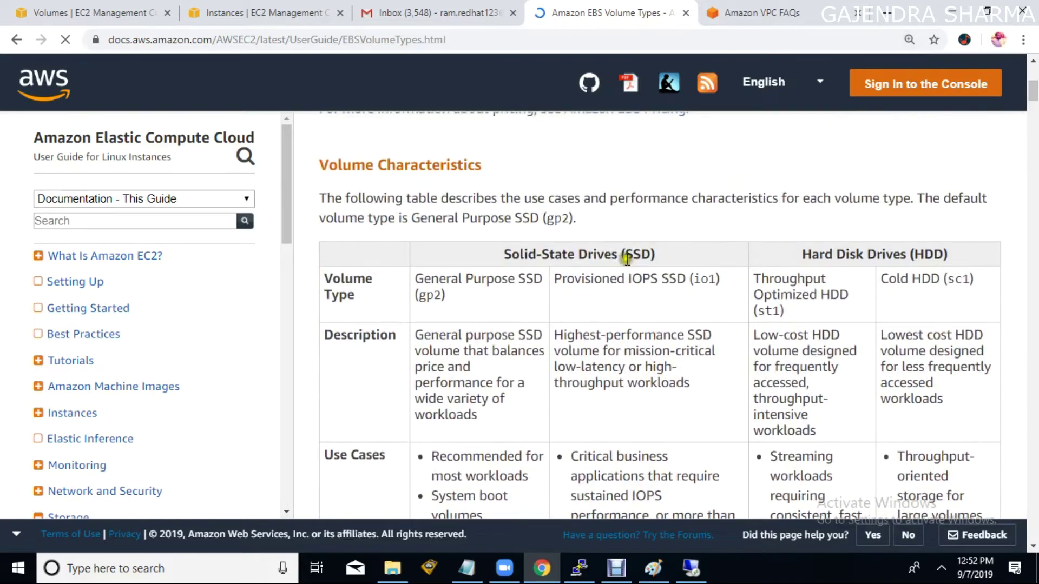
{"action": "left_click_drag", "start_coordinate": [999, 258], "coordinate": [1002, 204]}
{"action": "left_click", "coordinate": [985, 259]}
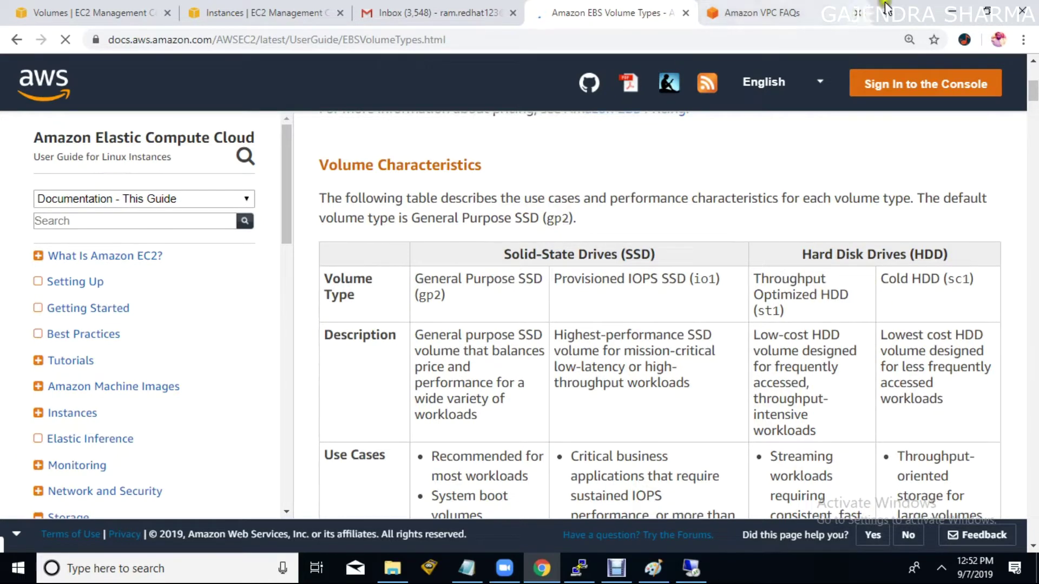
Step: Move the restored browser window aside and highlight the SSD and HDD headings and the SSD volume types in the table
{"action": "left_click_drag", "start_coordinate": [817, 6], "coordinate": [658, 23]}
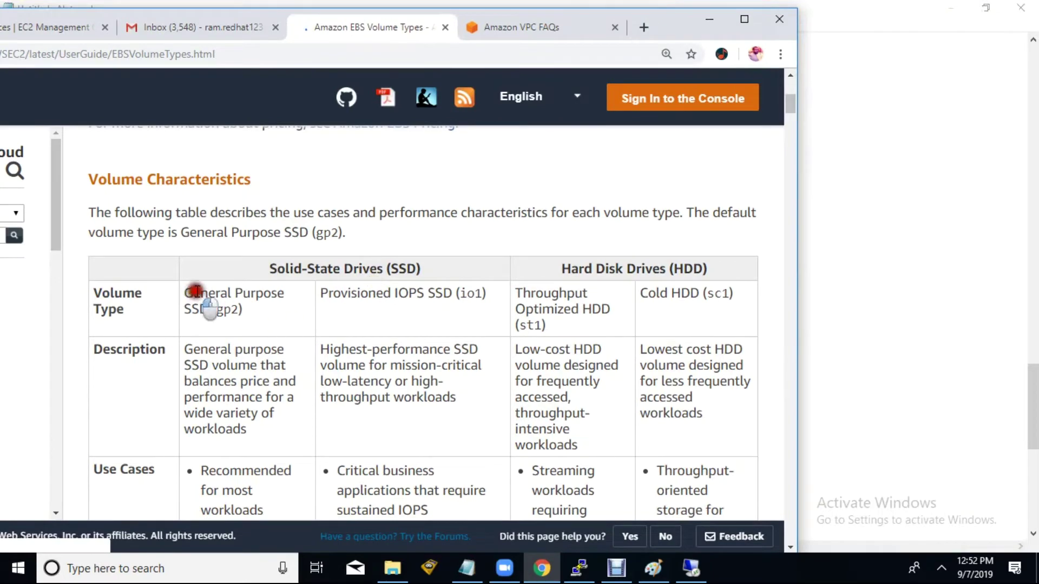
{"action": "left_click_drag", "start_coordinate": [276, 269], "coordinate": [421, 268]}
{"action": "left_click_drag", "start_coordinate": [659, 269], "coordinate": [691, 269]}
{"action": "left_click_drag", "start_coordinate": [341, 258], "coordinate": [422, 262]}
{"action": "left_click_drag", "start_coordinate": [243, 293], "coordinate": [451, 293]}
{"action": "left_click", "coordinate": [387, 315]}
{"action": "left_click_drag", "start_coordinate": [383, 294], "coordinate": [398, 293]}
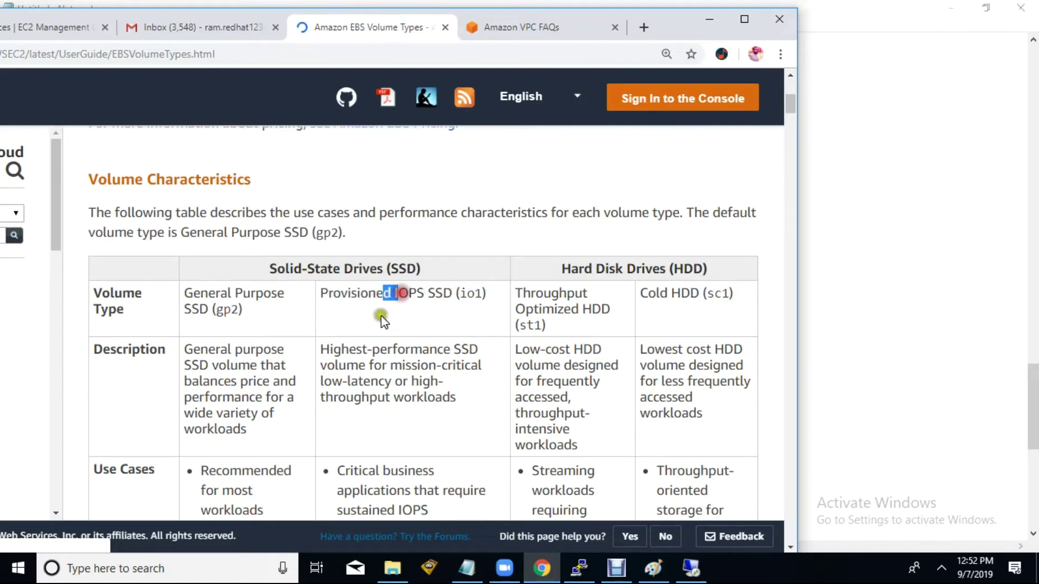
Step: Examine the General Purpose SSD (gp2) use cases, highlighting system boot volumes, virtual desktops and low-latency apps
{"action": "scroll", "coordinate": [245, 366], "scroll_direction": "down", "scroll_amount": 3}
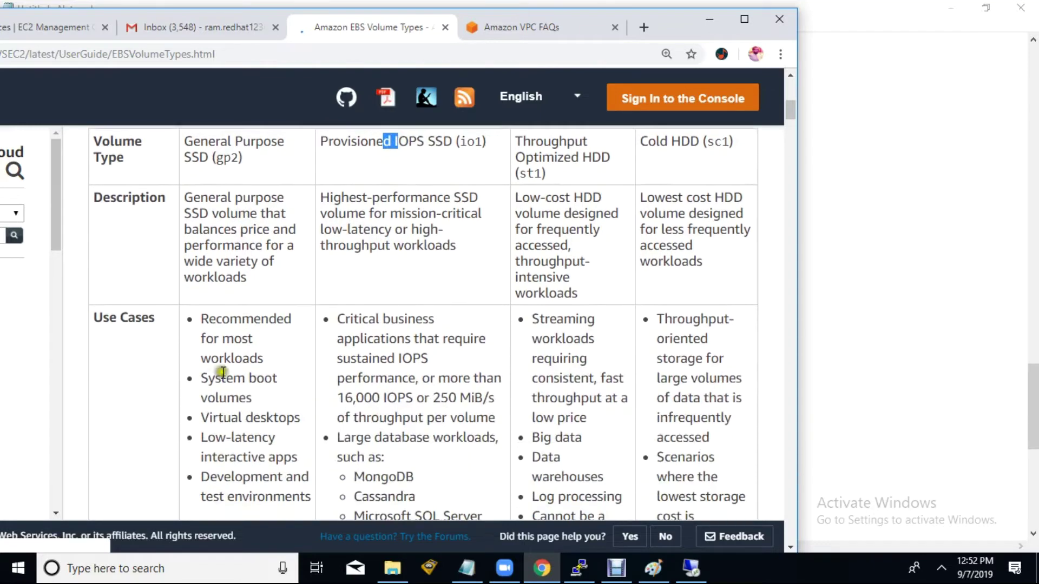
{"action": "left_click_drag", "start_coordinate": [204, 378], "coordinate": [264, 378]}
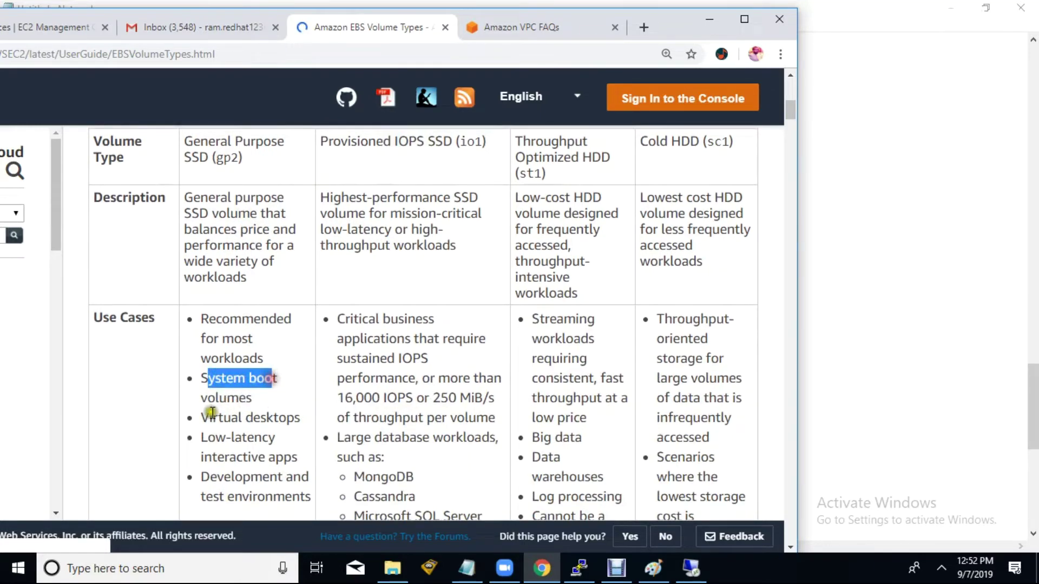
{"action": "left_click_drag", "start_coordinate": [212, 417], "coordinate": [262, 417]}
{"action": "left_click_drag", "start_coordinate": [202, 496], "coordinate": [284, 457]}
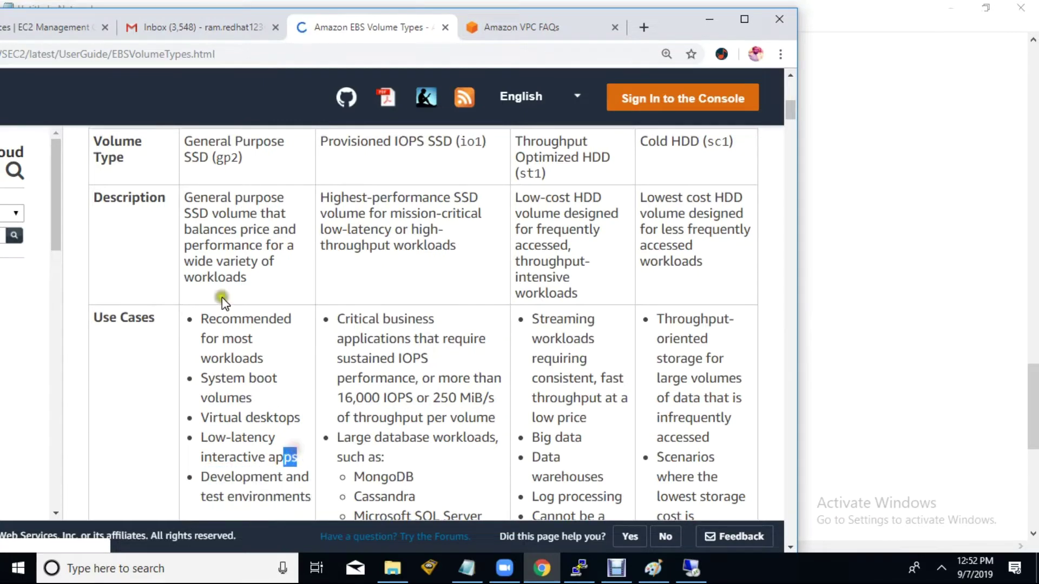
{"action": "scroll", "coordinate": [221, 297], "scroll_direction": "up", "scroll_amount": 1}
{"action": "scroll", "coordinate": [222, 297], "scroll_direction": "up", "scroll_amount": 3}
{"action": "left_click_drag", "start_coordinate": [191, 279], "coordinate": [243, 280]}
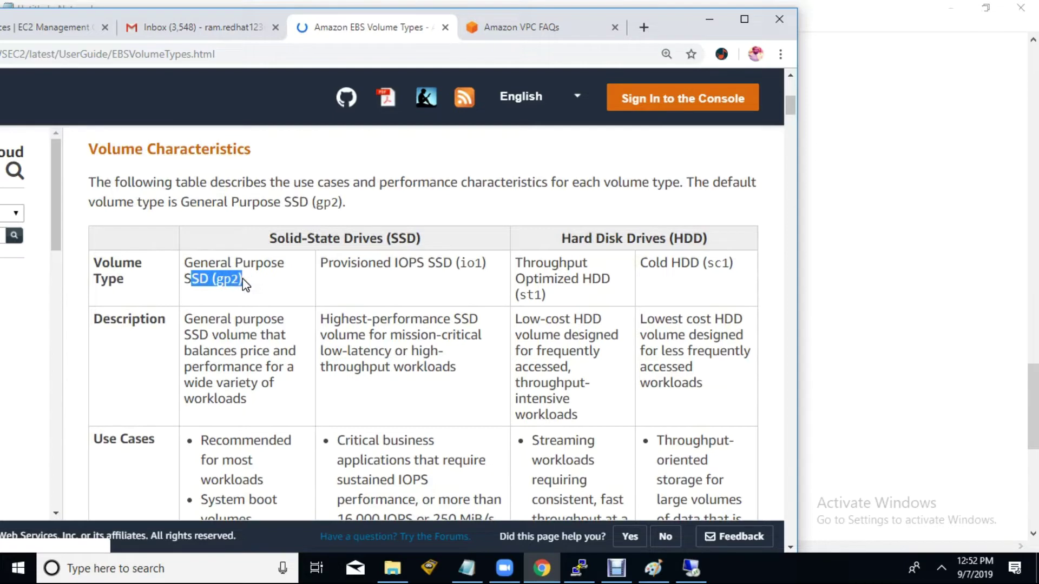
{"action": "scroll", "coordinate": [243, 280], "scroll_direction": "down", "scroll_amount": 2}
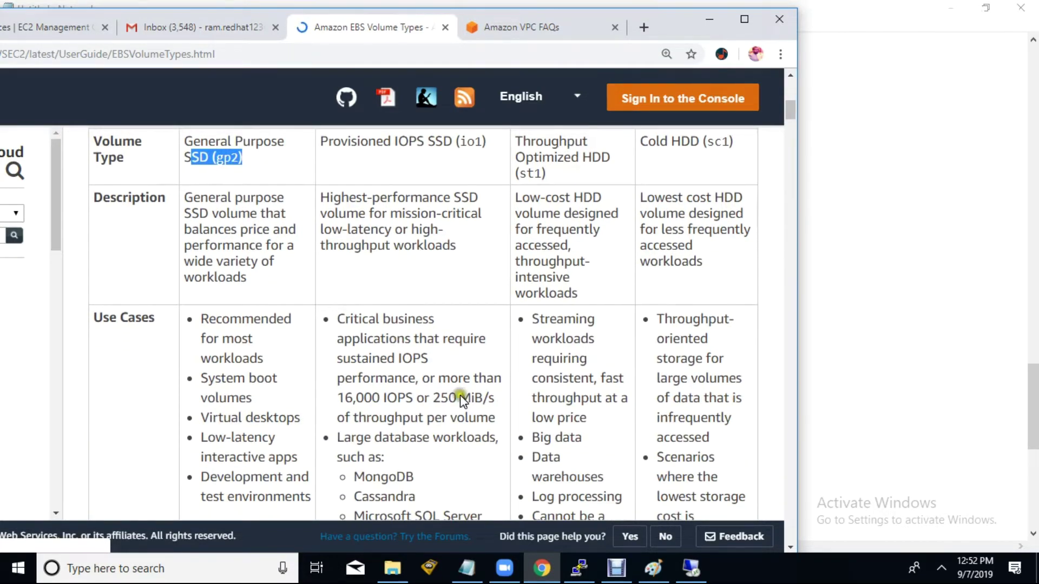
Step: Examine the database use cases for Provisioned IOPS SSD (io1) and compare the maximum IOPS per volume of gp2 and io1
{"action": "scroll", "coordinate": [460, 395], "scroll_direction": "down", "scroll_amount": 2}
{"action": "left_click_drag", "start_coordinate": [364, 386], "coordinate": [307, 466]}
{"action": "left_click_drag", "start_coordinate": [388, 426], "coordinate": [447, 433]}
{"action": "scroll", "coordinate": [494, 346], "scroll_direction": "down", "scroll_amount": 4}
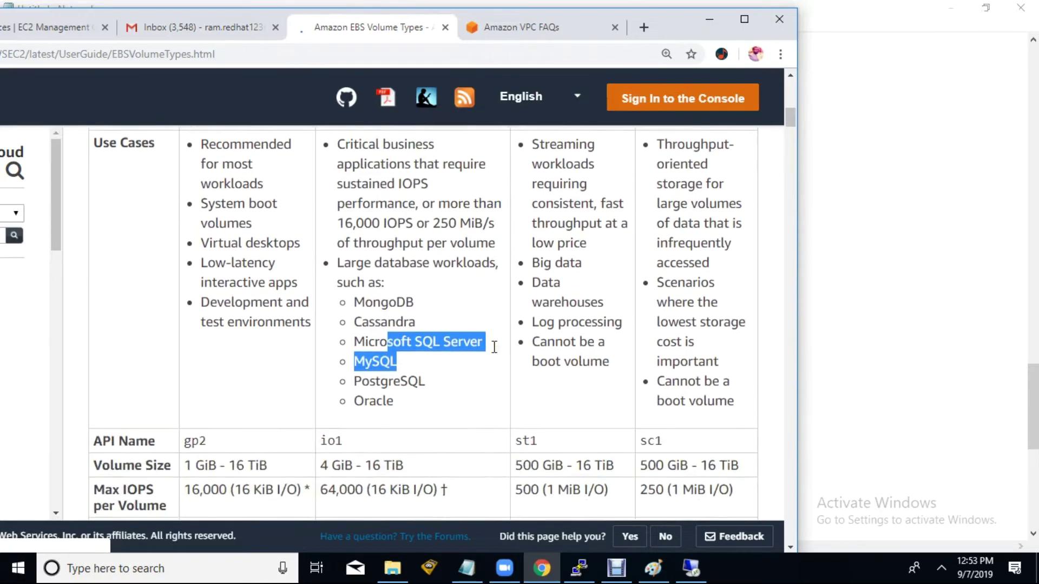
{"action": "mouse_move", "coordinate": [200, 391]}
{"action": "left_mouse_down"}
{"action": "mouse_move", "coordinate": [226, 391]}
{"action": "mouse_move", "coordinate": [203, 390]}
{"action": "left_mouse_up"}
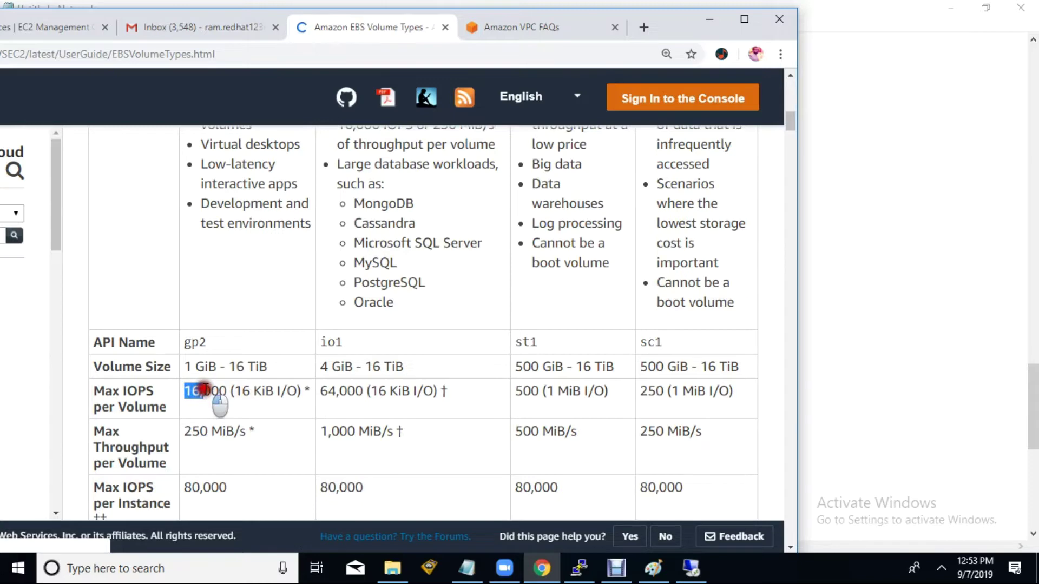
{"action": "left_click_drag", "start_coordinate": [234, 391], "coordinate": [336, 390]}
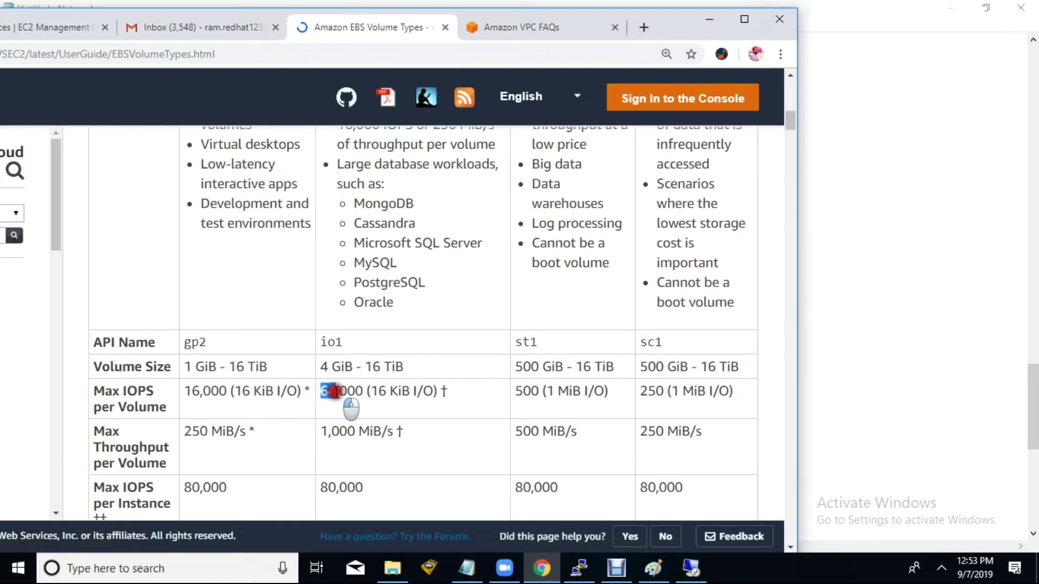
{"action": "left_click_drag", "start_coordinate": [336, 390], "coordinate": [337, 392]}
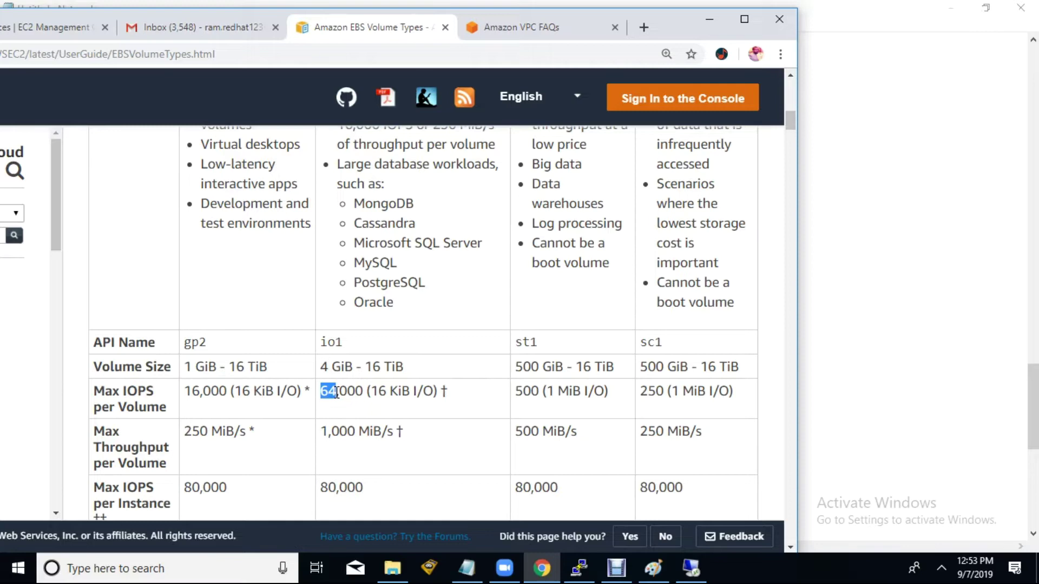
Step: Return to the EC2 Instances page, maximize the browser window and open the Elastic Block Store volumes list
{"action": "left_click", "coordinate": [524, 27]}
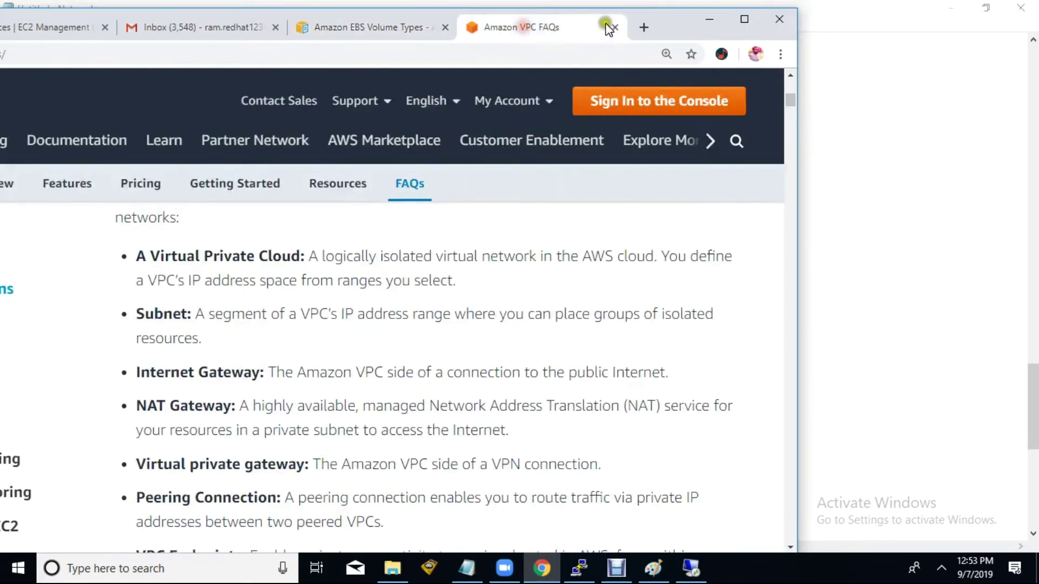
{"action": "left_click", "coordinate": [368, 27]}
{"action": "left_click", "coordinate": [65, 27]}
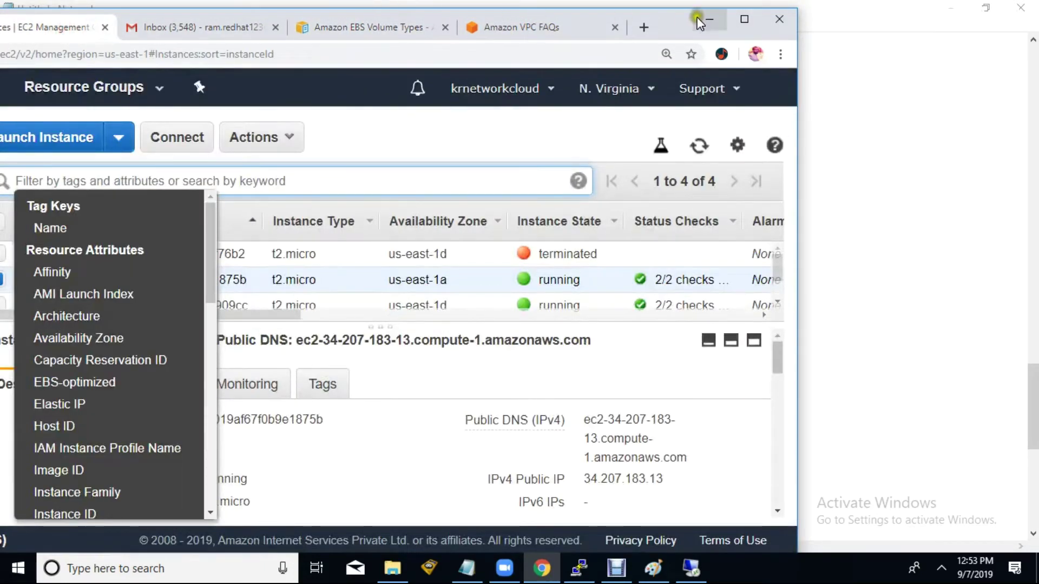
{"action": "left_click_drag", "start_coordinate": [671, 26], "coordinate": [843, 39]}
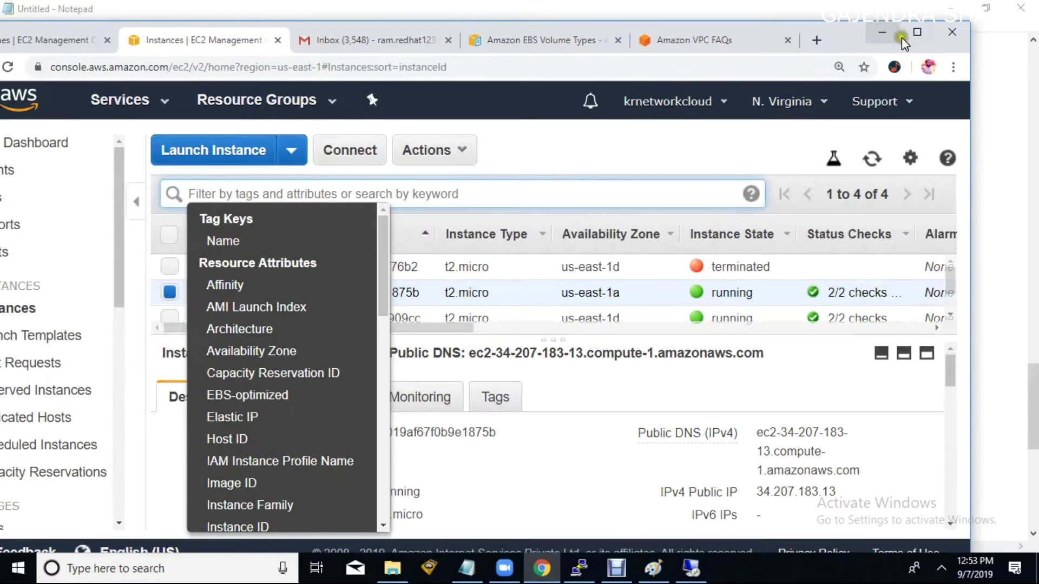
{"action": "left_click", "coordinate": [918, 32]}
{"action": "left_click_drag", "start_coordinate": [176, 246], "coordinate": [163, 331]}
{"action": "left_click", "coordinate": [64, 352]}
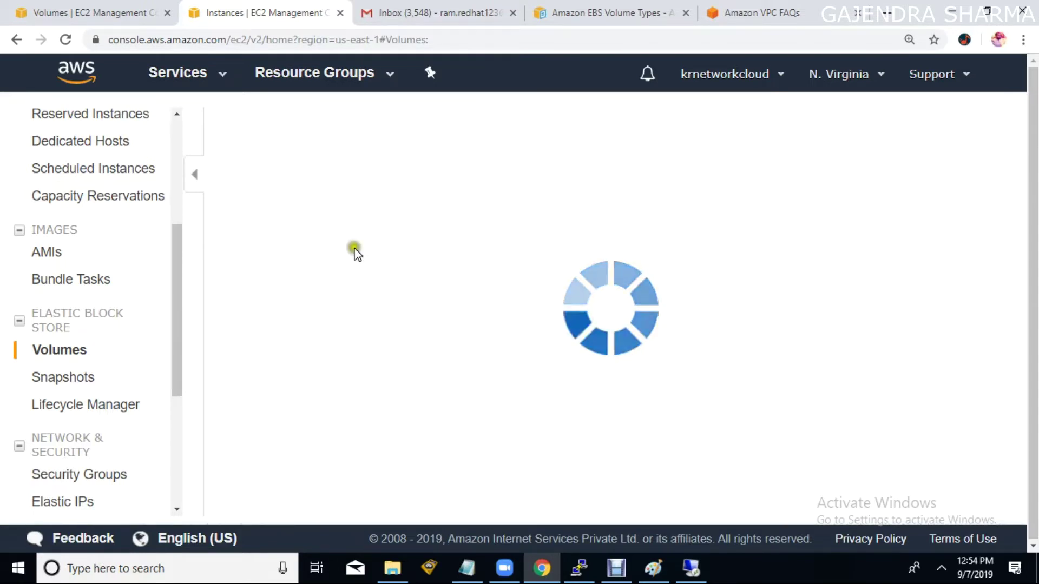
{"action": "left_click", "coordinate": [81, 352]}
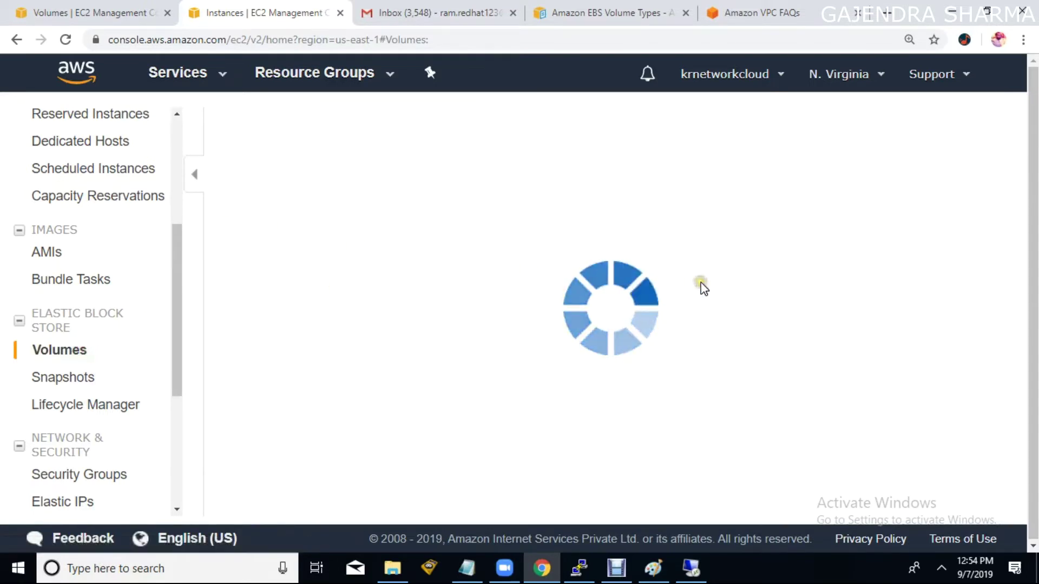
Step: Load google.com in the tab showing the Amazon VPC FAQs and check the EC2 volumes page
{"action": "left_click", "coordinate": [726, 11]}
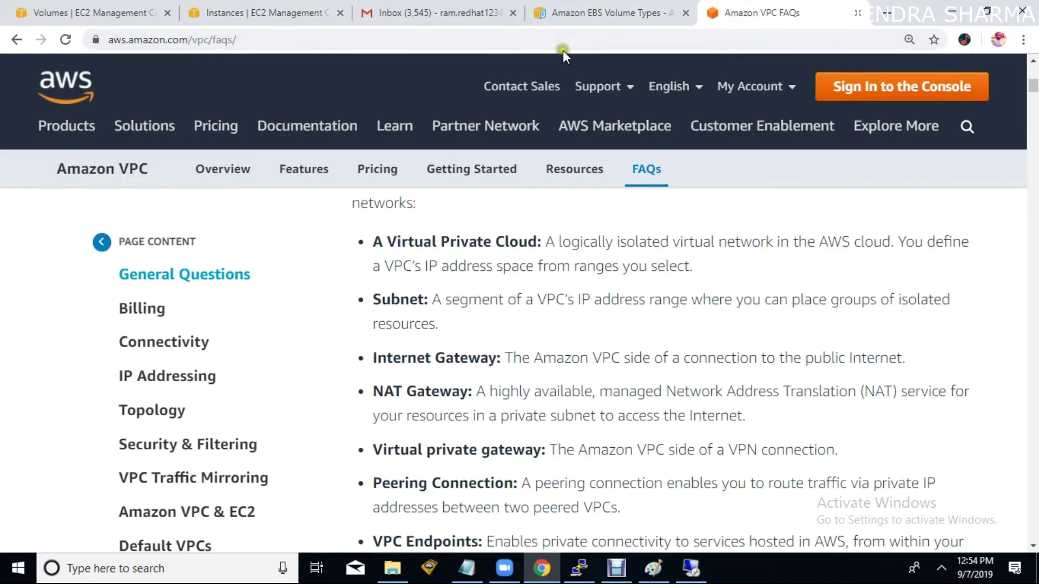
{"action": "left_click", "coordinate": [543, 44]}
{"action": "type", "text": "google.com"}
{"action": "key", "text": "Return"}
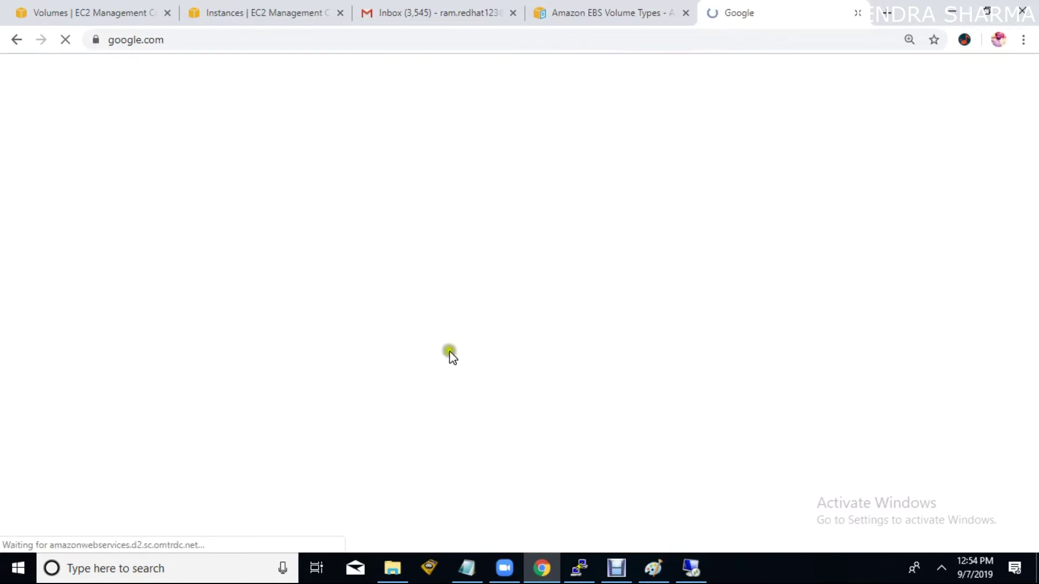
{"action": "left_click", "coordinate": [590, 12]}
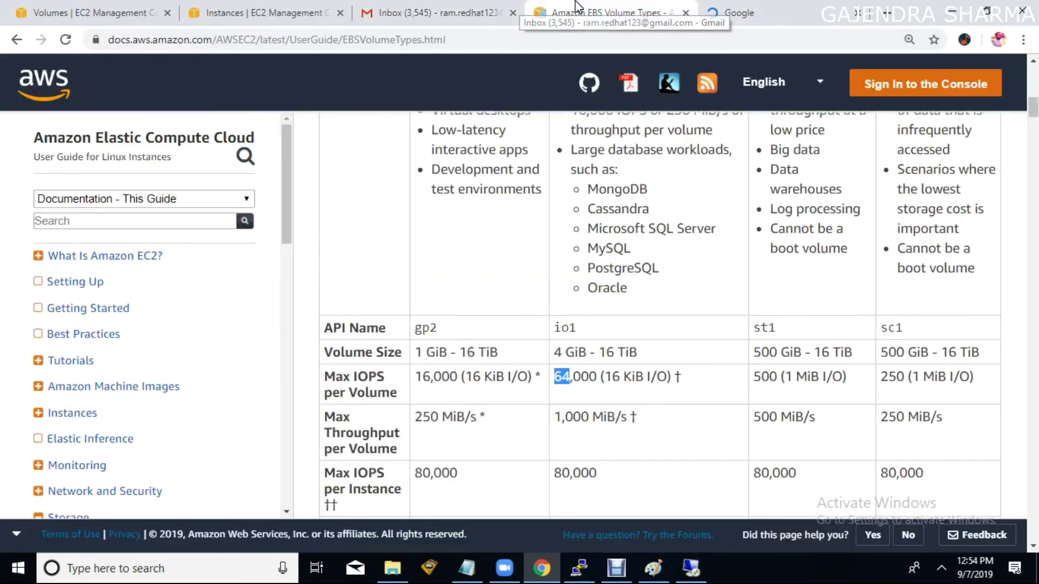
{"action": "left_click", "coordinate": [228, 12]}
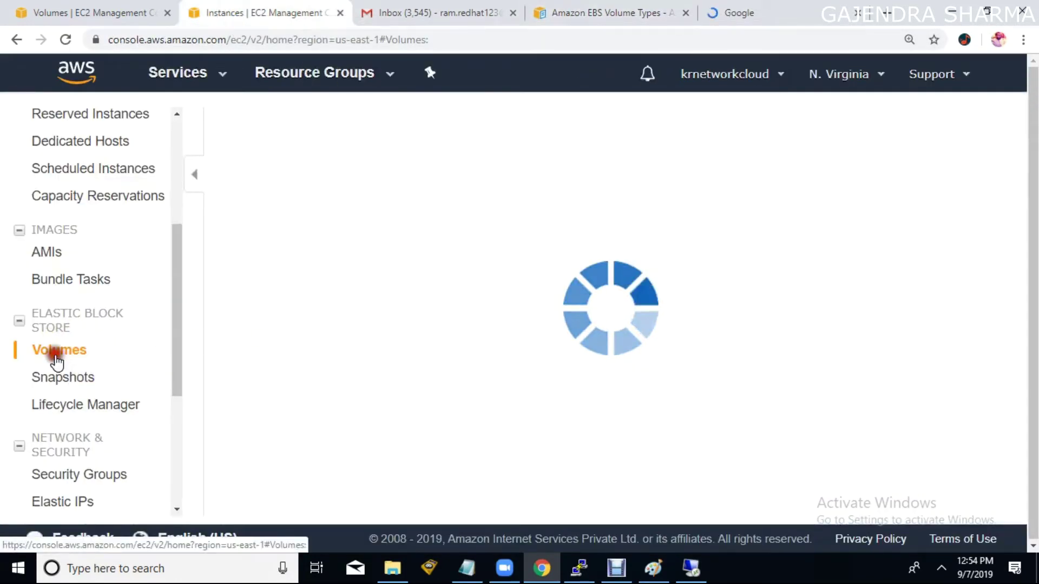
Step: Return to Google and enter "aws s3 cal" in the search box, replacing the started "s3 pri" query
{"action": "left_click", "coordinate": [796, 8]}
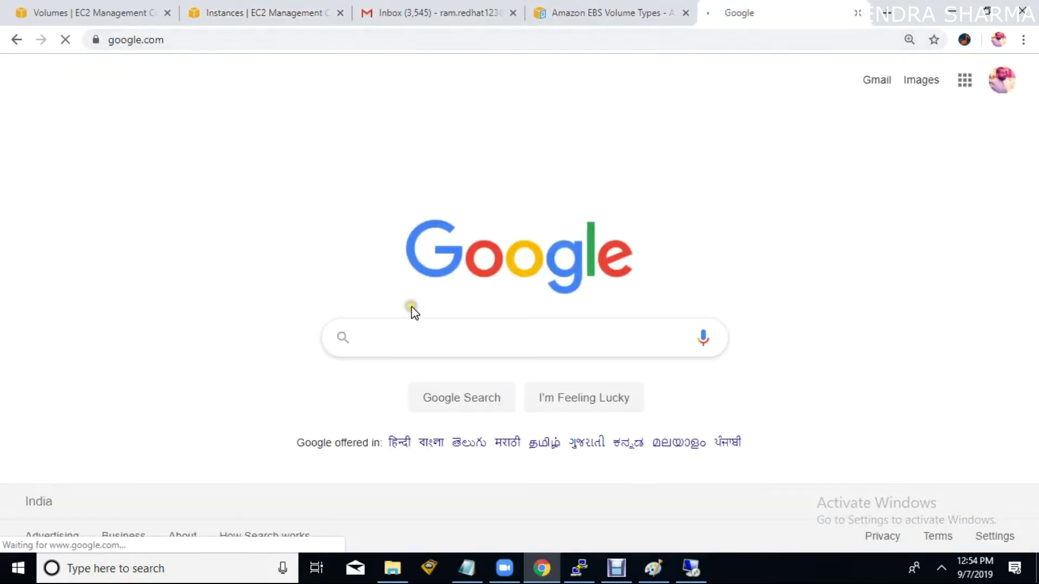
{"action": "type", "text": "s3 pri"}
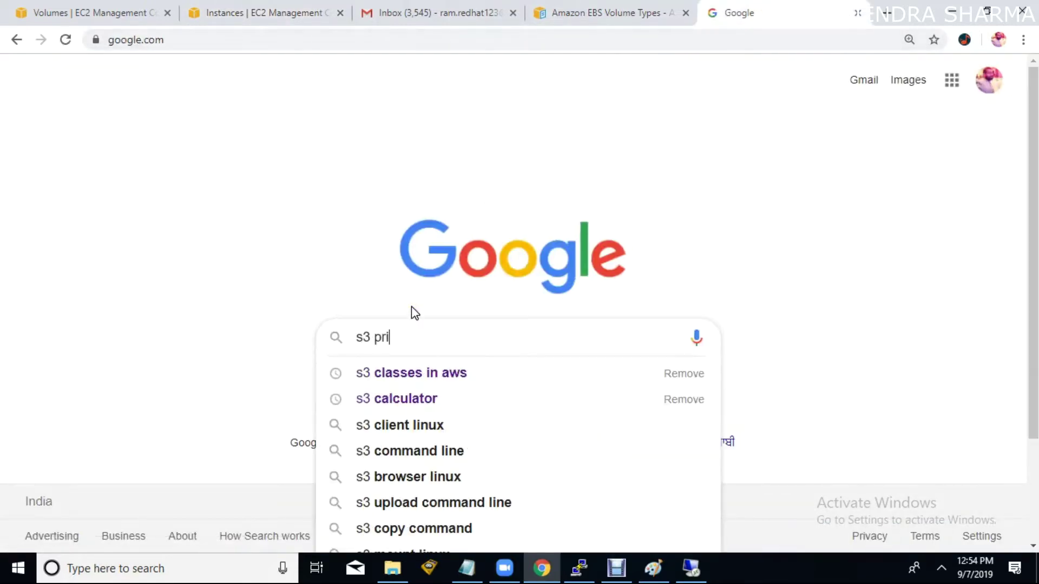
{"action": "key", "text": "BackSpace"}
{"action": "key", "text": "BackSpace"}
{"action": "key", "text": "BackSpace"}
{"action": "key", "text": "BackSpace"}
{"action": "key", "text": "BackSpace"}
{"action": "key", "text": "BackSpace"}
{"action": "type", "text": "aws "}
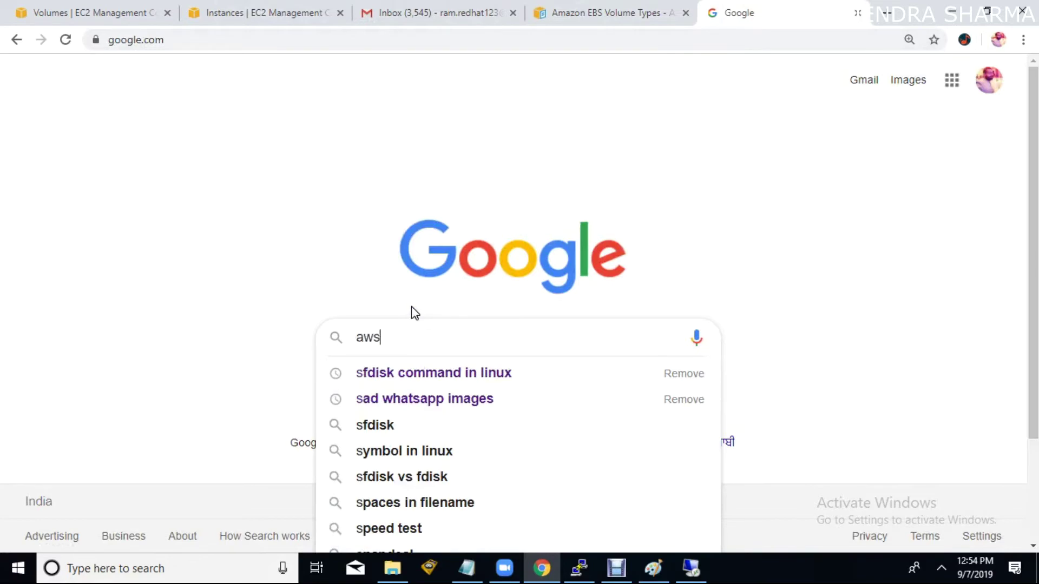
{"action": "type", "text": "s3 cal"}
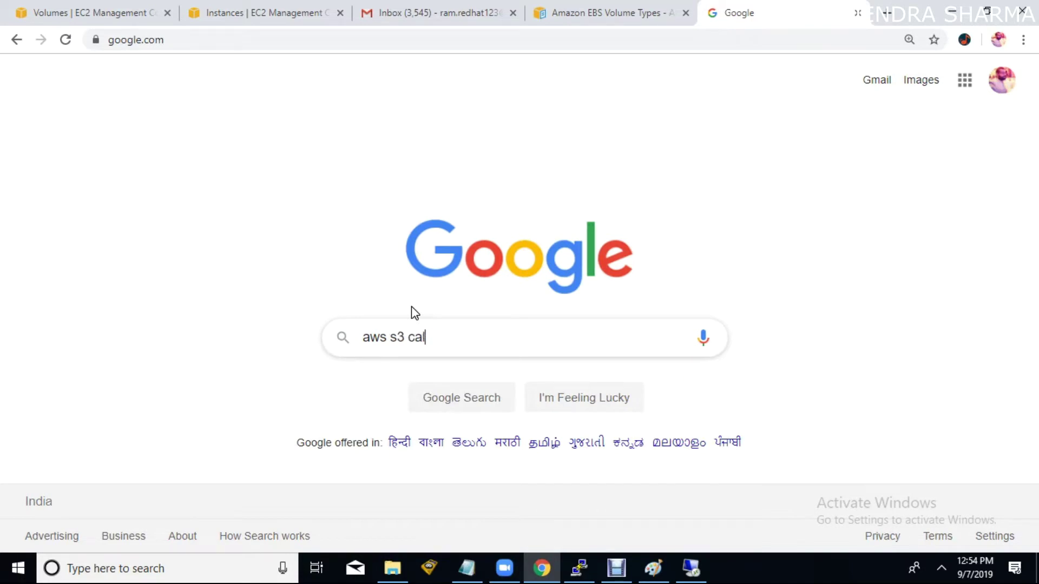
Step: Go back to the EC2 volumes page and open the list of Wi-Fi networks to check the connection
{"action": "left_click", "coordinate": [287, 12]}
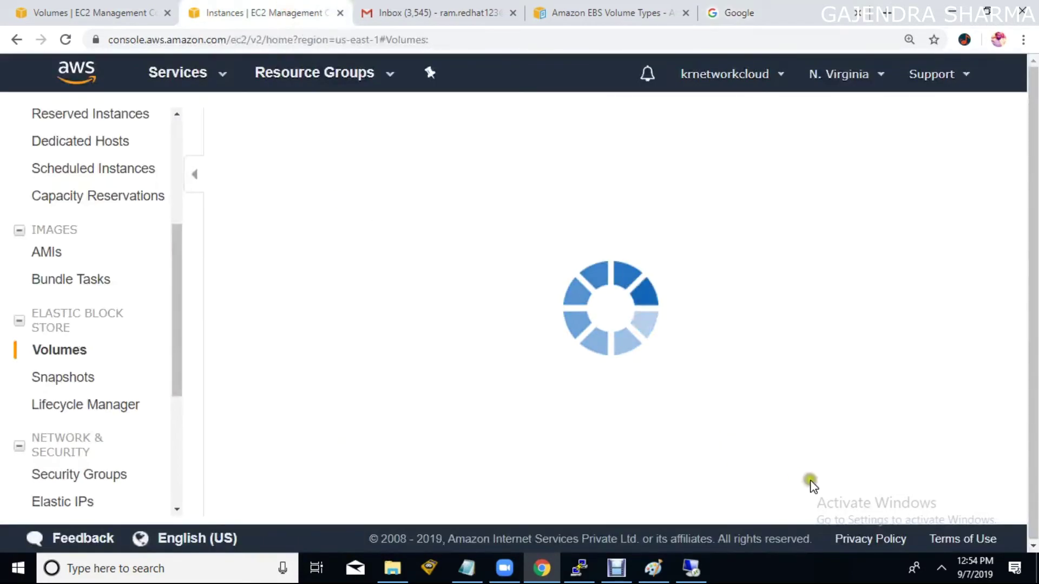
{"action": "left_click", "coordinate": [941, 567]}
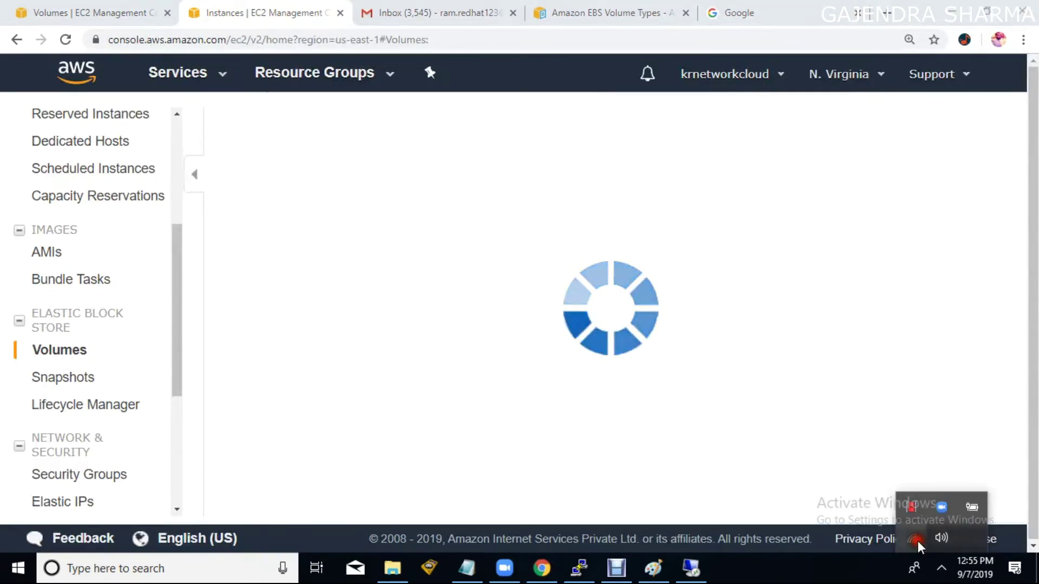
{"action": "left_click", "coordinate": [913, 540]}
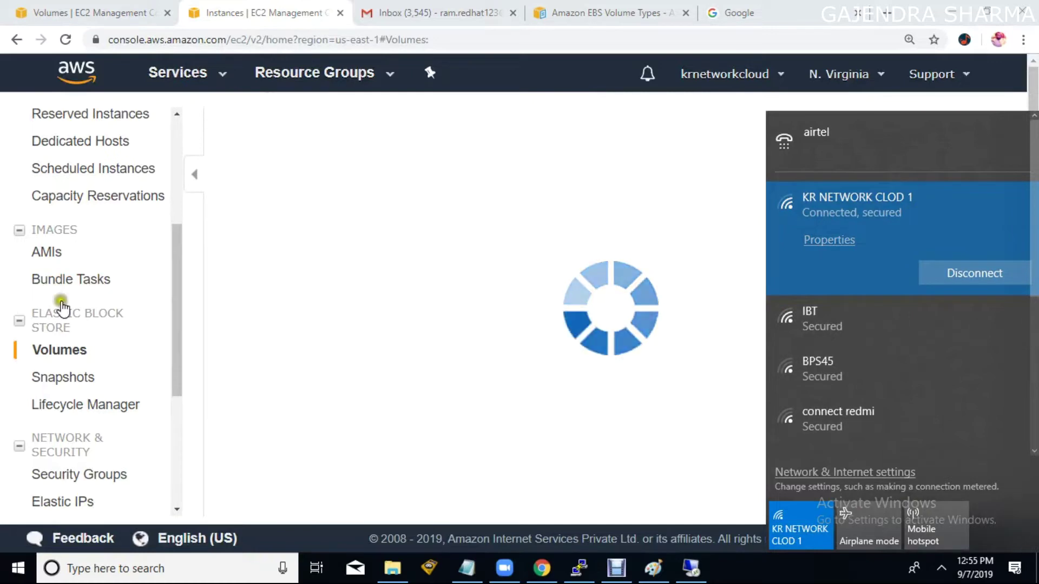
Step: Request the Elastic Block Store volumes list again and glance at the EBS Volume Types documentation while it loads
{"action": "left_click", "coordinate": [60, 351]}
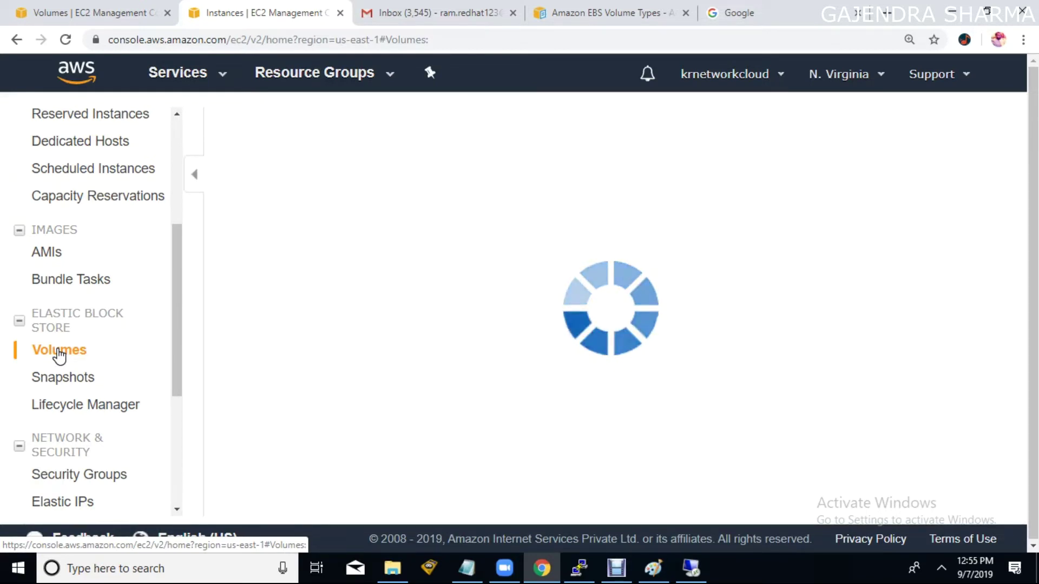
{"action": "left_click", "coordinate": [388, 8]}
{"action": "left_click", "coordinate": [596, 16]}
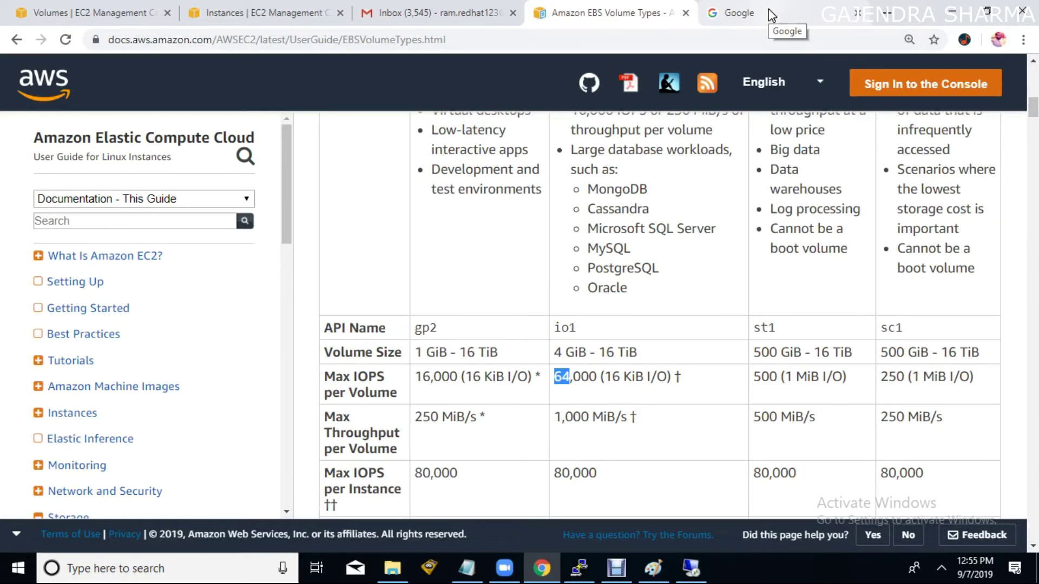
{"action": "left_click", "coordinate": [444, 12]}
{"action": "left_click", "coordinate": [328, 8]}
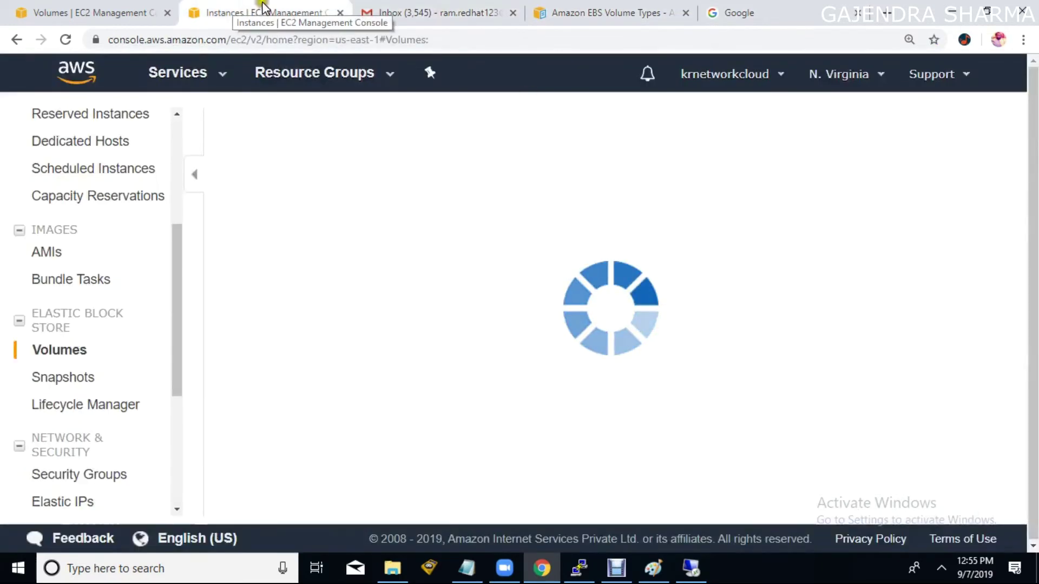
Step: Turn Wi-Fi off and on again and connect to the open network "No devices found"
{"action": "left_click", "coordinate": [942, 569]}
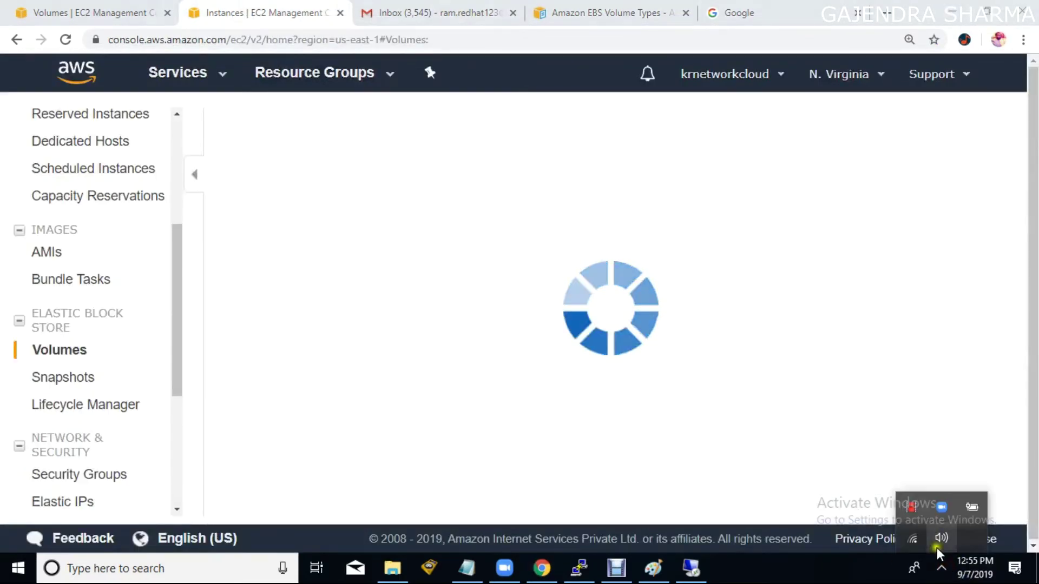
{"action": "left_click", "coordinate": [905, 537]}
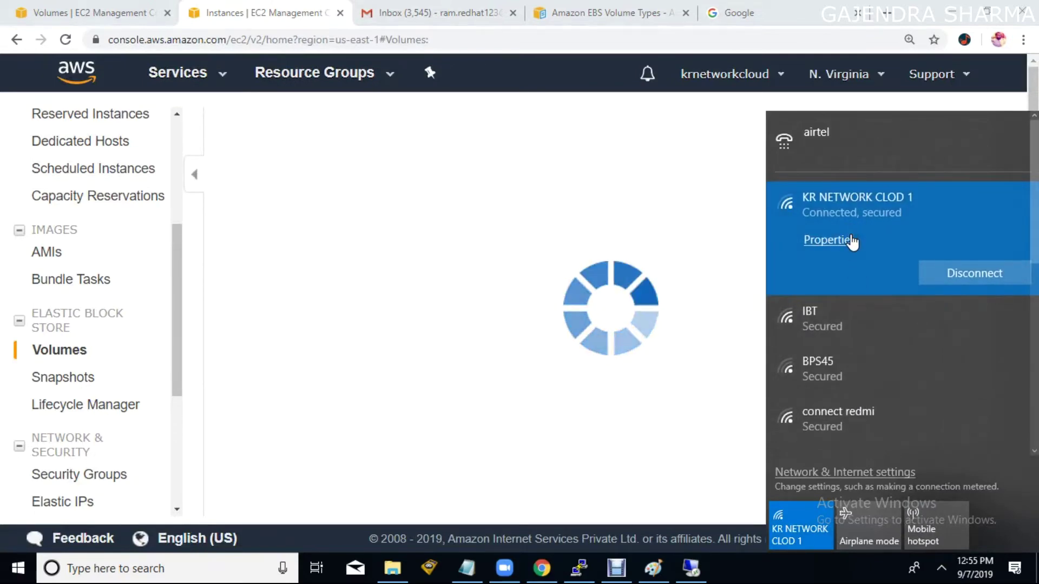
{"action": "left_click", "coordinate": [814, 518]}
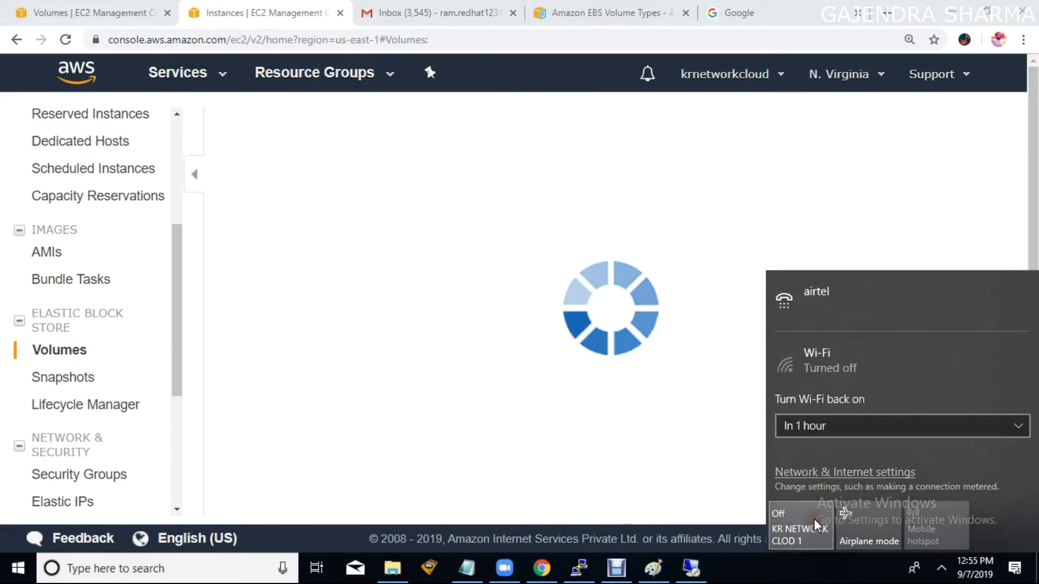
{"action": "left_click", "coordinate": [813, 519]}
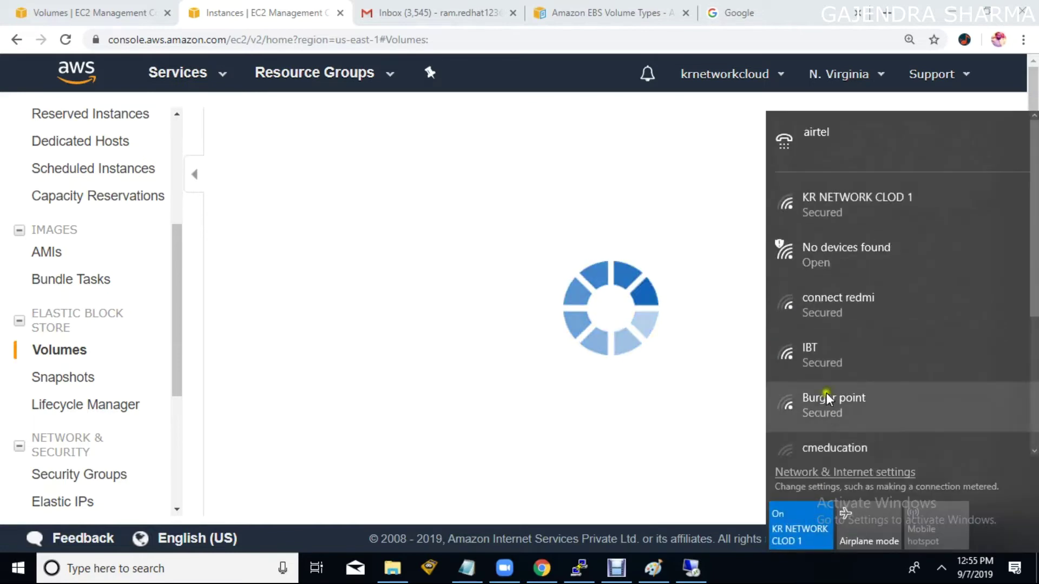
{"action": "left_click", "coordinate": [833, 261]}
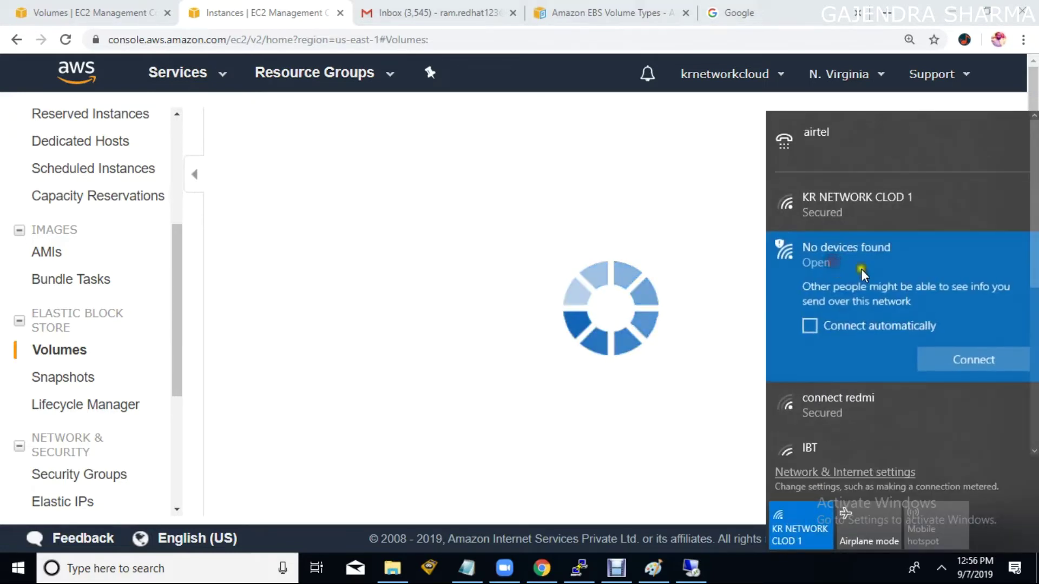
{"action": "left_click", "coordinate": [972, 358]}
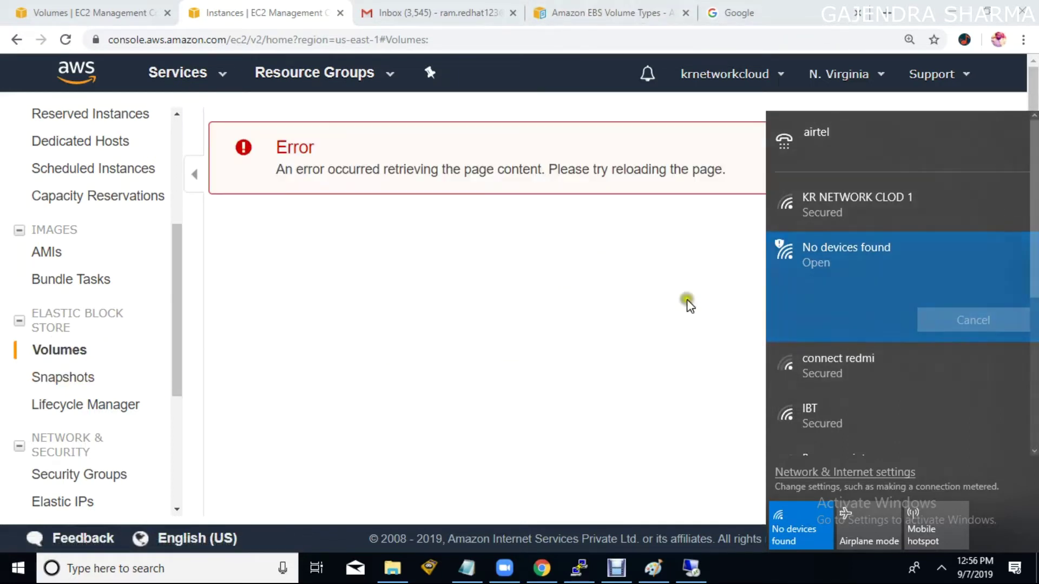
{"action": "left_click", "coordinate": [441, 244]}
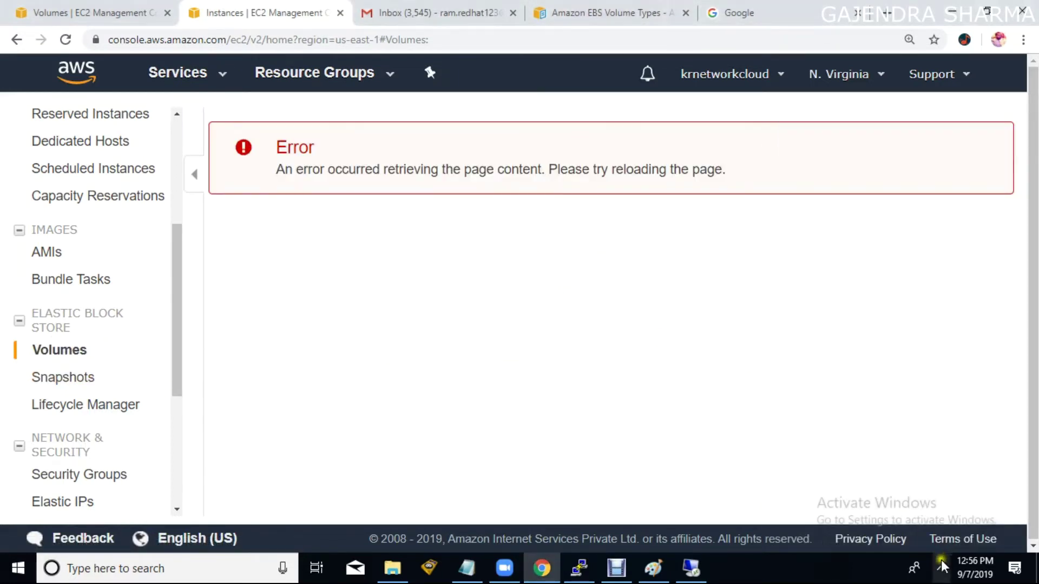
Step: Check the Wi-Fi connection status and reload the EC2 volumes page
{"action": "left_click", "coordinate": [942, 567]}
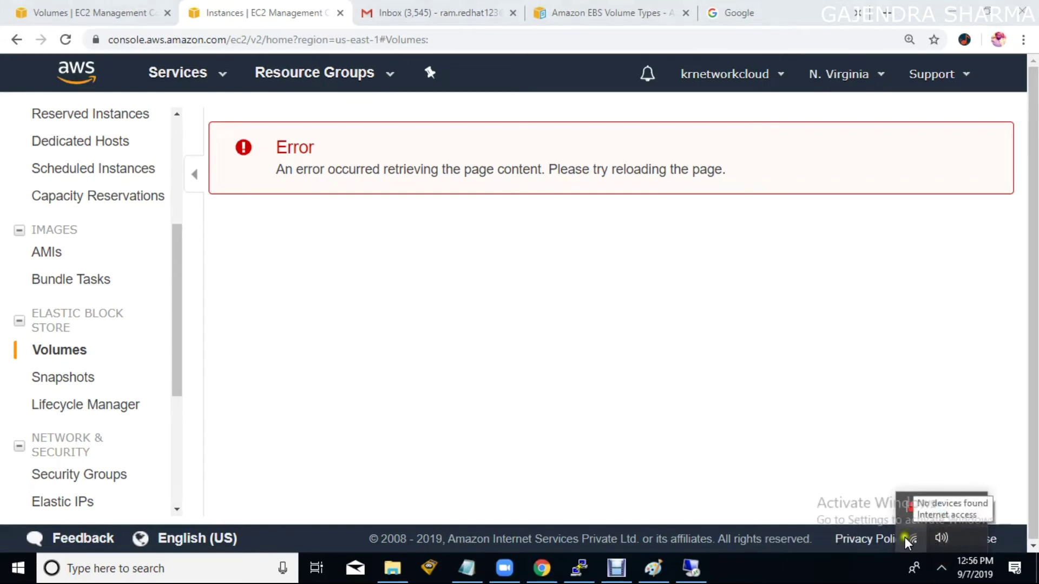
{"action": "left_click", "coordinate": [57, 354]}
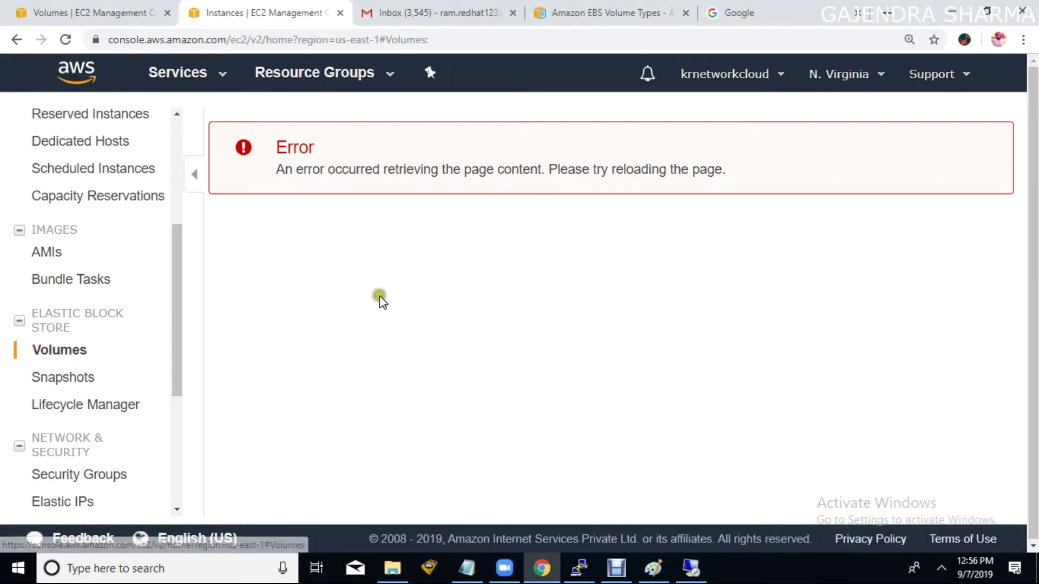
{"action": "left_click", "coordinate": [452, 47]}
{"action": "key", "text": "Return"}
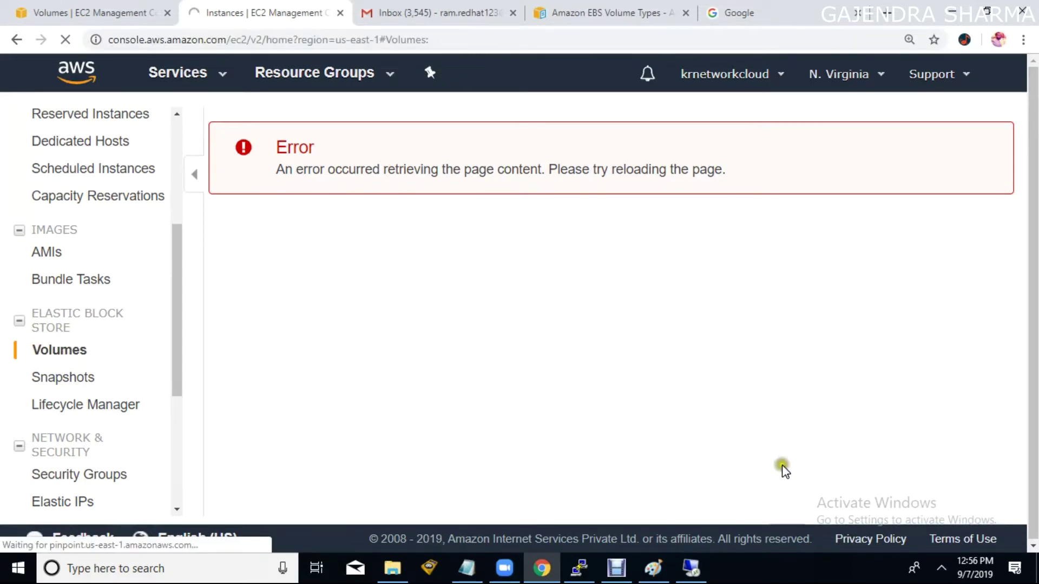
{"action": "left_click", "coordinate": [941, 568]}
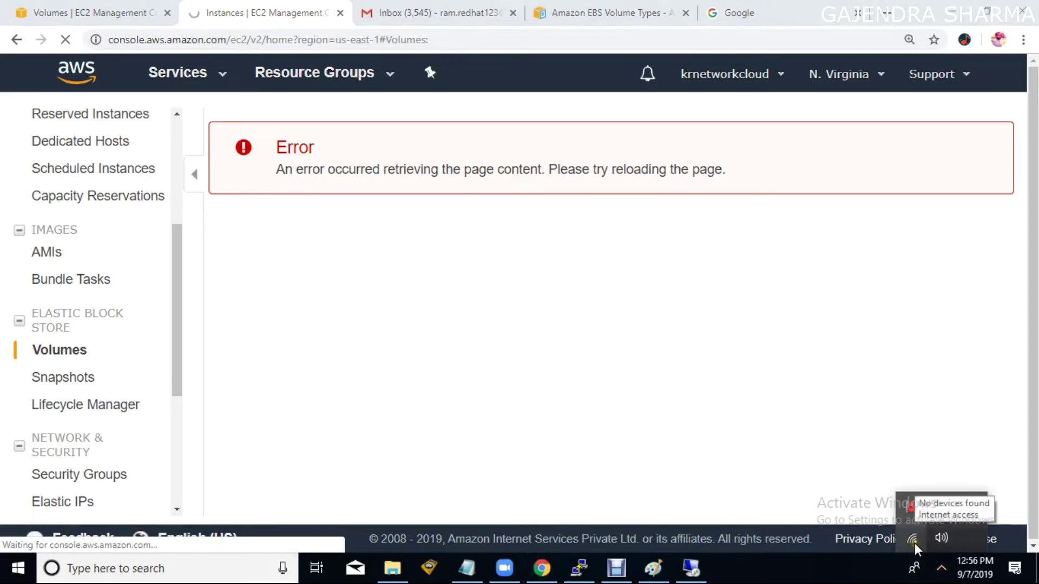
{"action": "left_click", "coordinate": [638, 381]}
{"action": "left_click", "coordinate": [57, 350]}
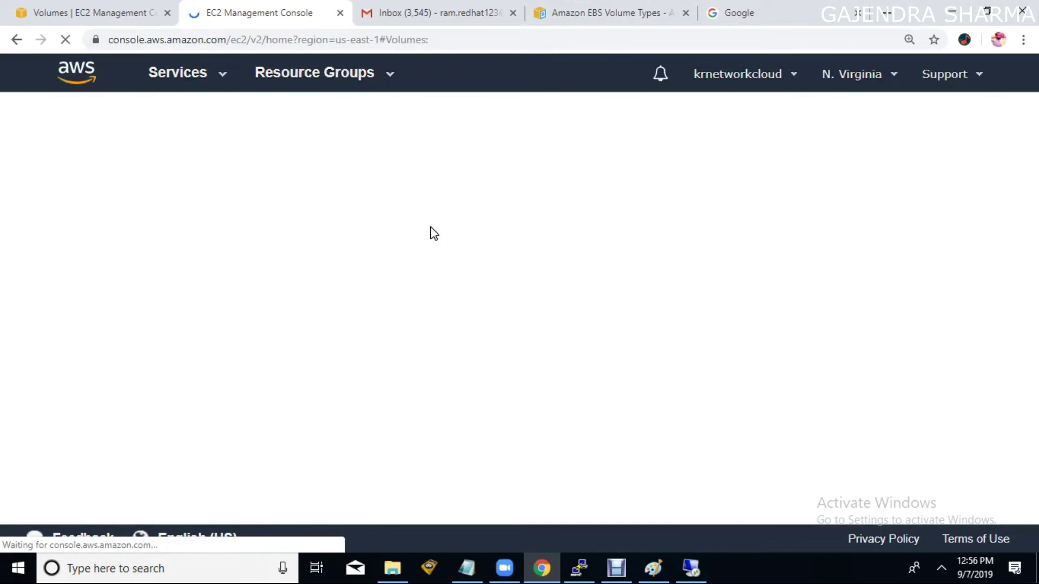
{"action": "left_click", "coordinate": [464, 11]}
{"action": "left_click", "coordinate": [293, 11]}
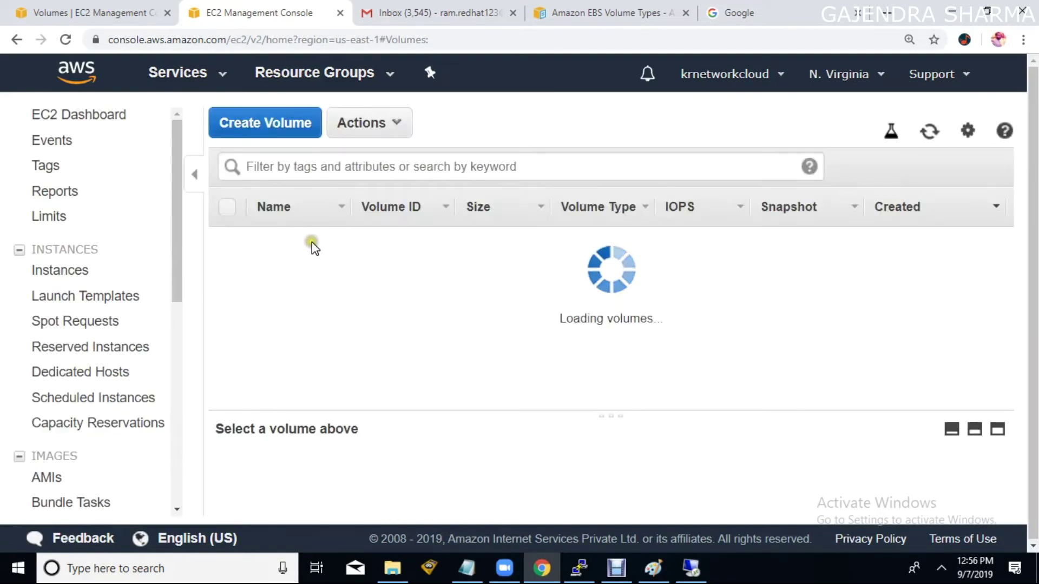
Step: Start creating a volume, set the General Purpose SSD (gp2) size to 5 GiB and highlight the baseline IOPS
{"action": "left_click", "coordinate": [277, 125]}
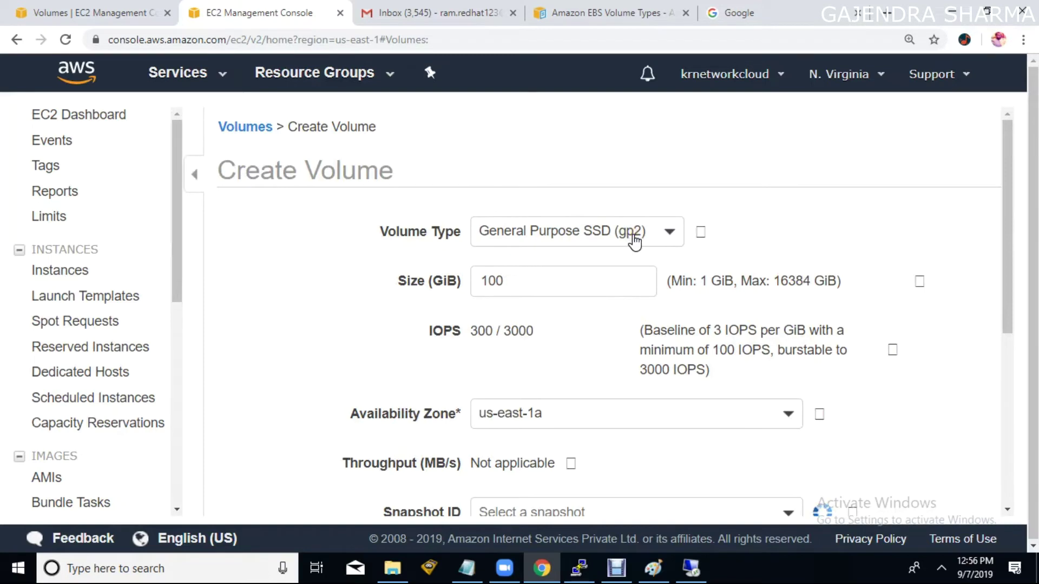
{"action": "double_click", "coordinate": [507, 287]}
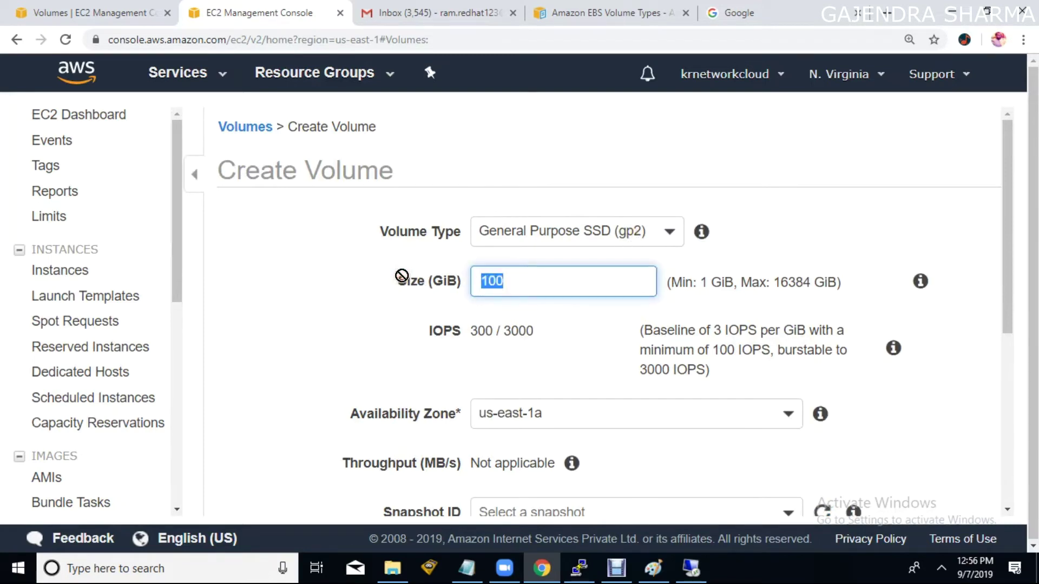
{"action": "type", "text": "5"}
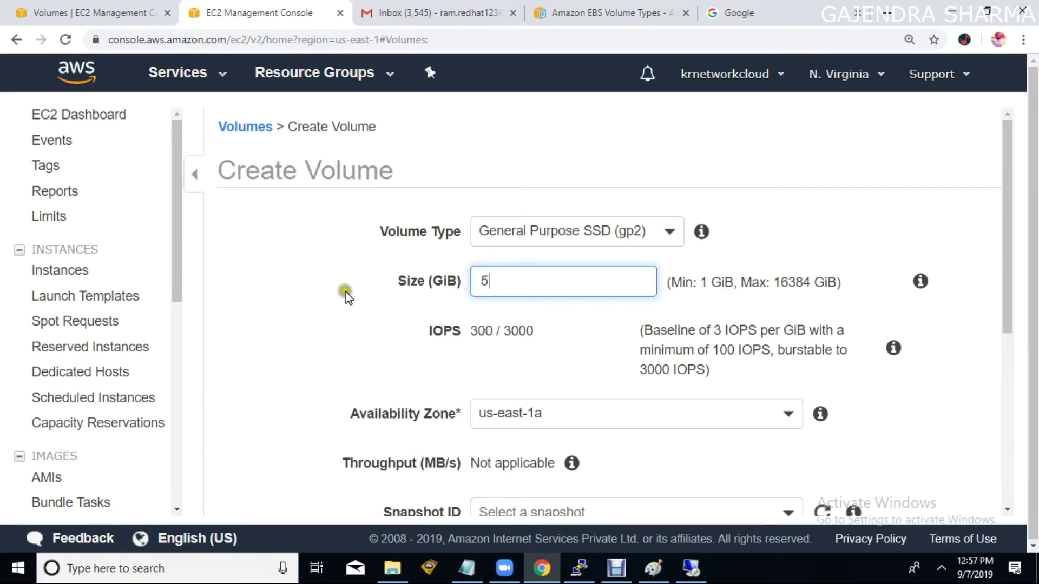
{"action": "double_click", "coordinate": [483, 331]}
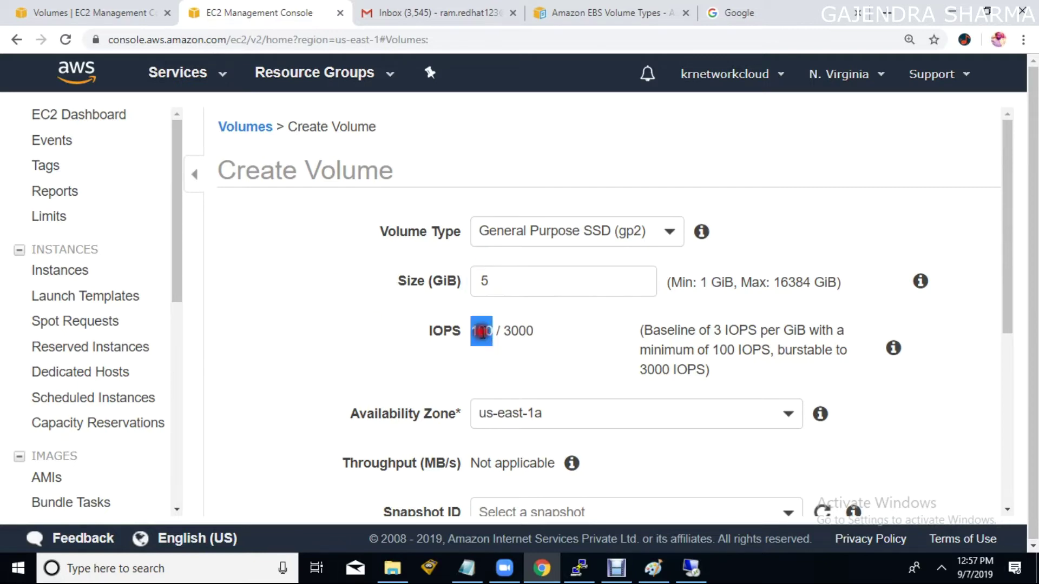
{"action": "left_click", "coordinate": [522, 360]}
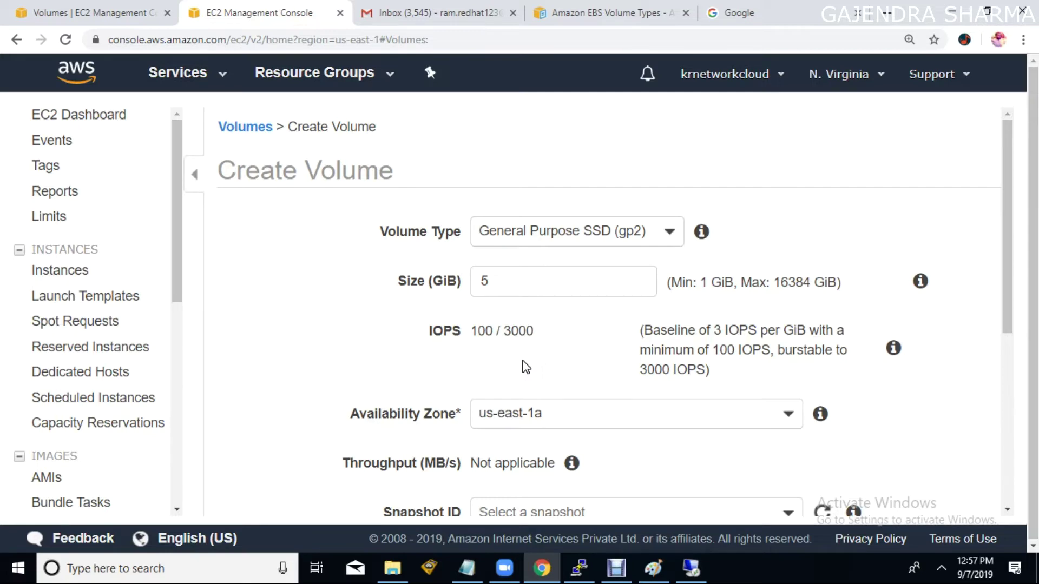
Step: Try other sizes for the gp2 volume, starting from 32 GiB and ending with 5200 GiB, to compare the IOPS
{"action": "double_click", "coordinate": [487, 281]}
{"action": "type", "text": "32"}
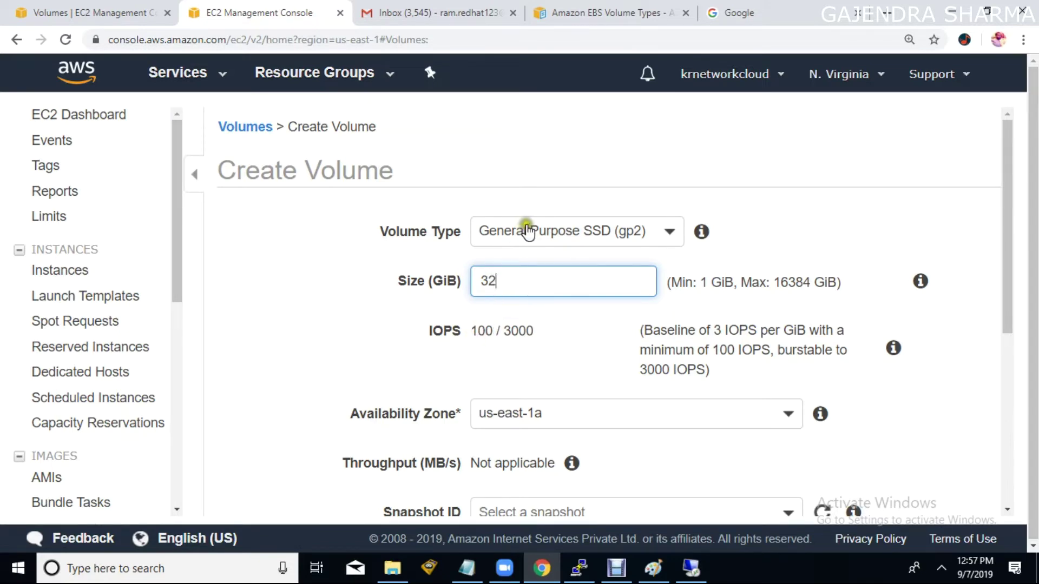
{"action": "double_click", "coordinate": [511, 273]}
{"action": "type", "text": "33"}
{"action": "key", "text": "BackSpace"}
{"action": "type", "text": "4"}
{"action": "key", "text": "BackSpace"}
{"action": "key", "text": "BackSpace"}
{"action": "type", "text": "5200"}
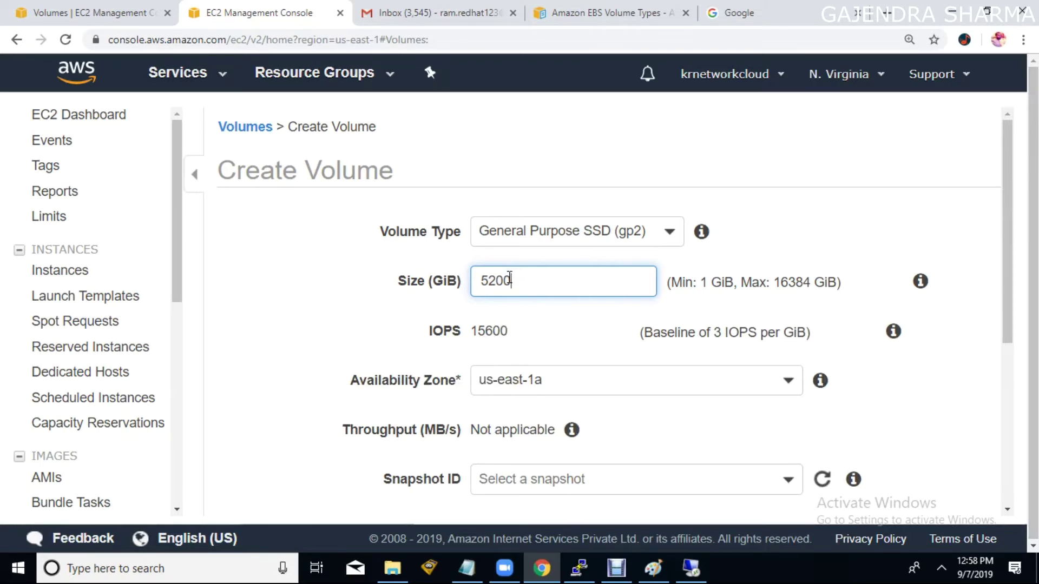
Step: Try gp2 volume sizes of 5300 GiB and 5400 GiB to compare the resulting IOPS
{"action": "key", "text": "BackSpace"}
{"action": "key", "text": "BackSpace"}
{"action": "key", "text": "BackSpace"}
{"action": "type", "text": "300"}
{"action": "key", "text": "BackSpace"}
{"action": "key", "text": "BackSpace"}
{"action": "key", "text": "BackSpace"}
{"action": "type", "text": "400"}
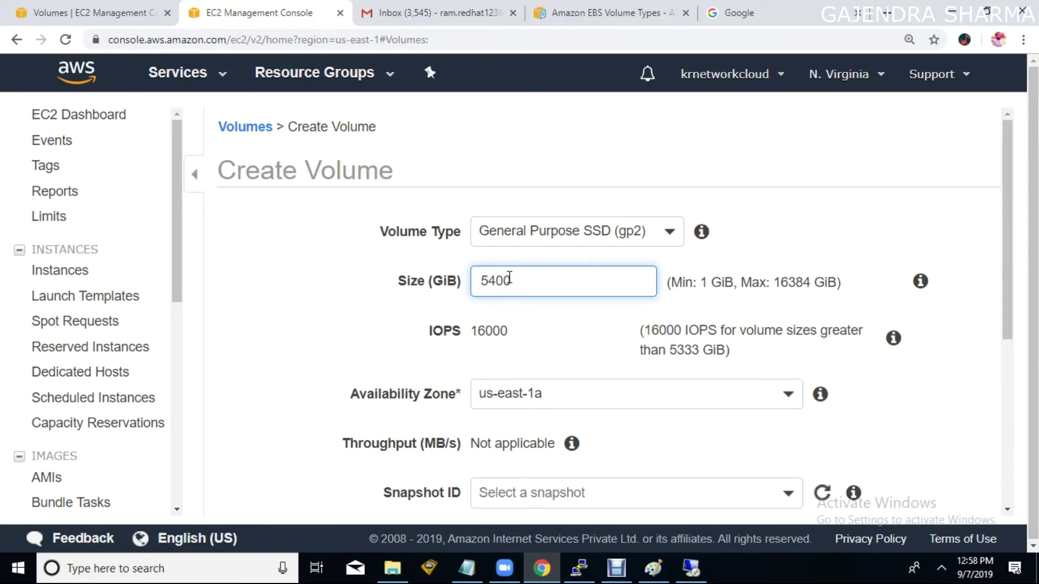
Step: Set the volume size to 4 GiB and change the volume type to Provisioned IOPS SSD (io1)
{"action": "key", "text": "Delete"}
{"action": "type", "text": "5"}
{"action": "left_click_drag", "start_coordinate": [526, 280], "coordinate": [452, 275]}
{"action": "type", "text": "4"}
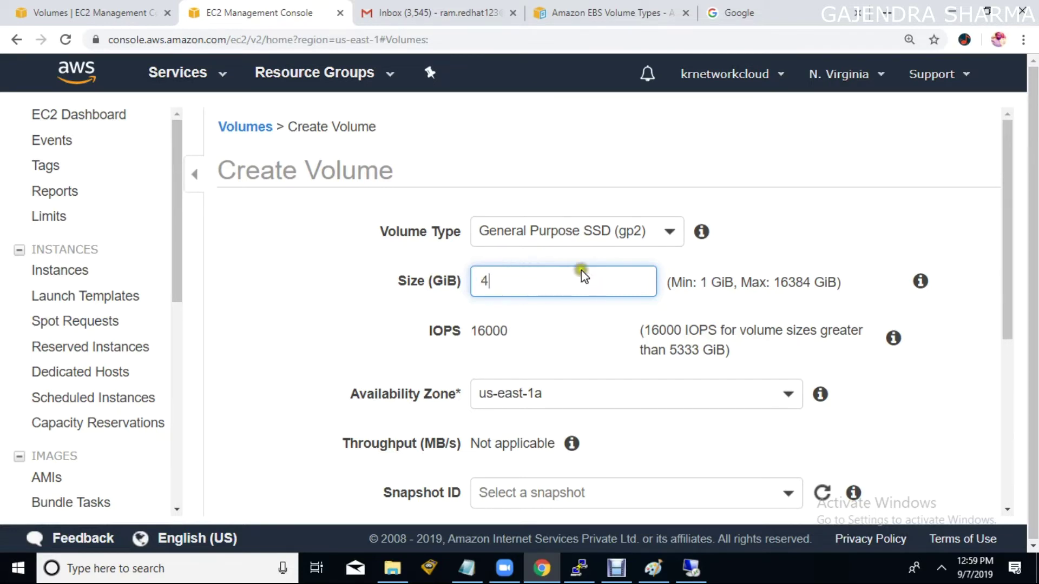
{"action": "left_click", "coordinate": [561, 231]}
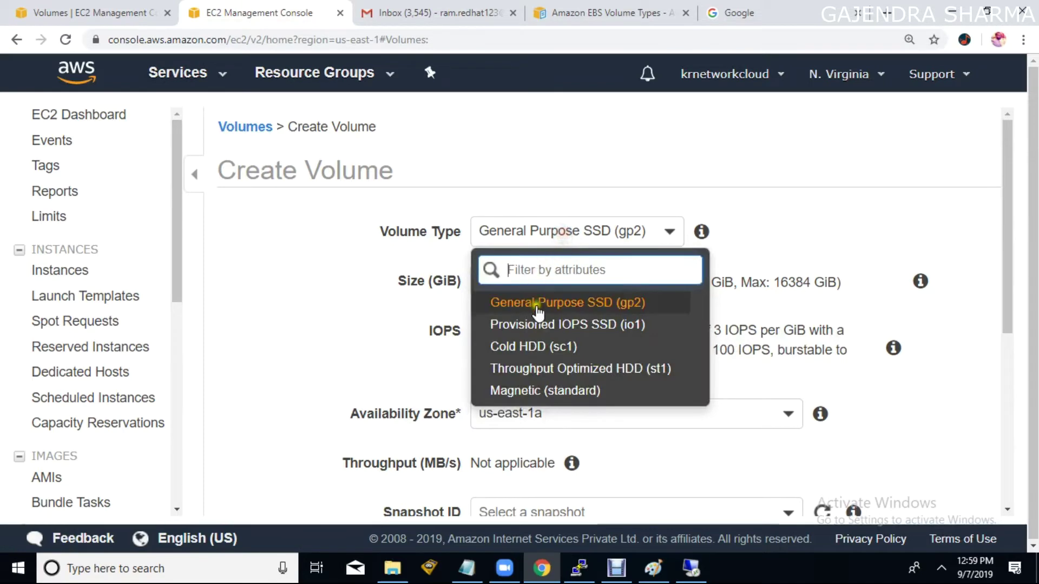
{"action": "left_click", "coordinate": [537, 324]}
{"action": "left_click", "coordinate": [336, 322]}
Step: Try an IOPS value of 201 for the 4 GiB io1 volume
{"action": "double_click", "coordinate": [504, 287]}
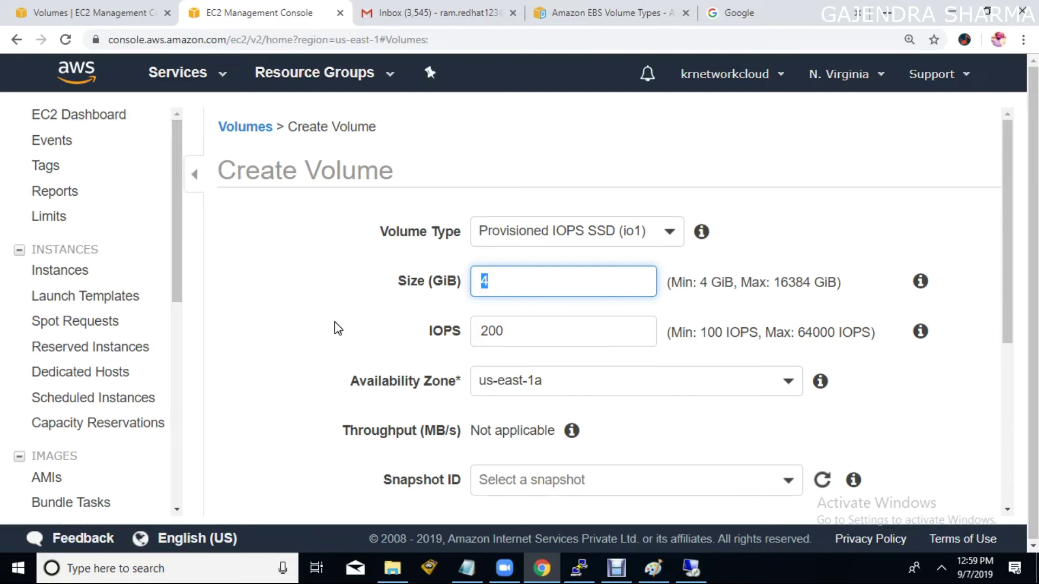
{"action": "double_click", "coordinate": [503, 342]}
{"action": "left_click", "coordinate": [503, 344]}
{"action": "key", "text": "BackSpace"}
{"action": "type", "text": "1"}
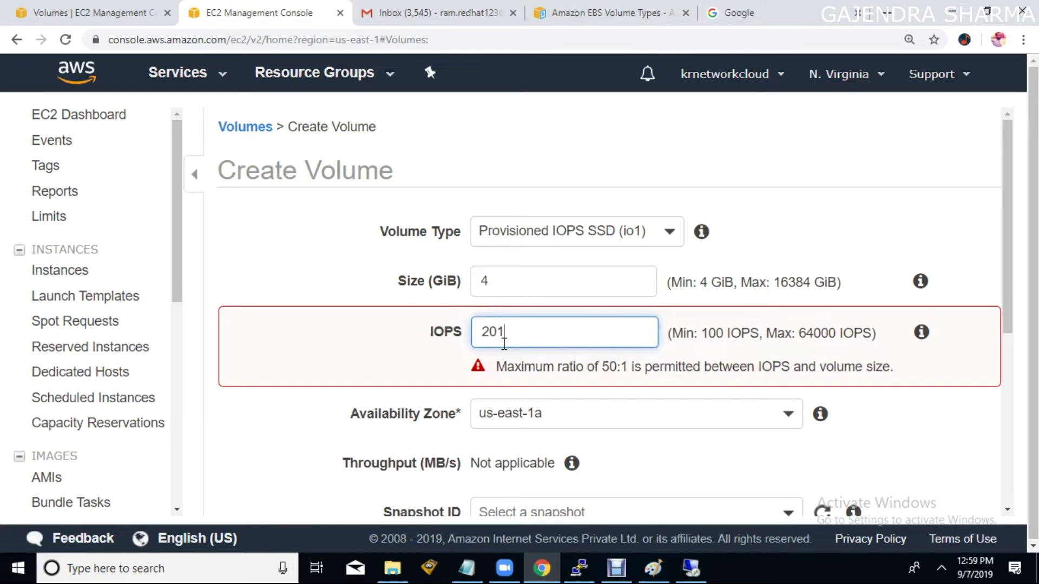
Step: Set the io1 volume's size to 5 GiB
{"action": "double_click", "coordinate": [502, 283]}
{"action": "left_click", "coordinate": [503, 286]}
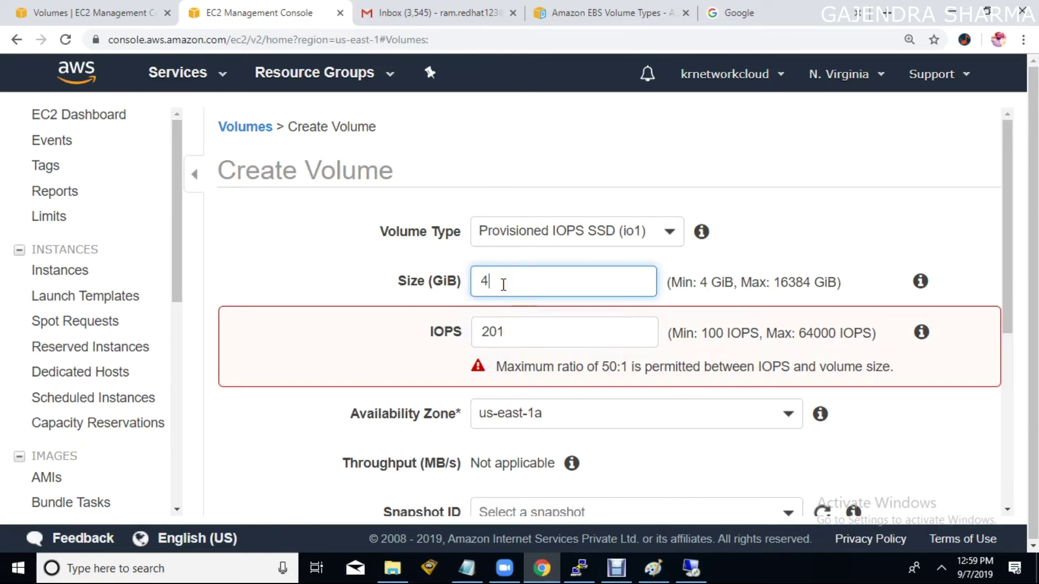
{"action": "key", "text": "BackSpace"}
{"action": "type", "text": "5"}
Step: Set the io1 volume's IOPS to 250 and raise it by one to 251
{"action": "double_click", "coordinate": [563, 339]}
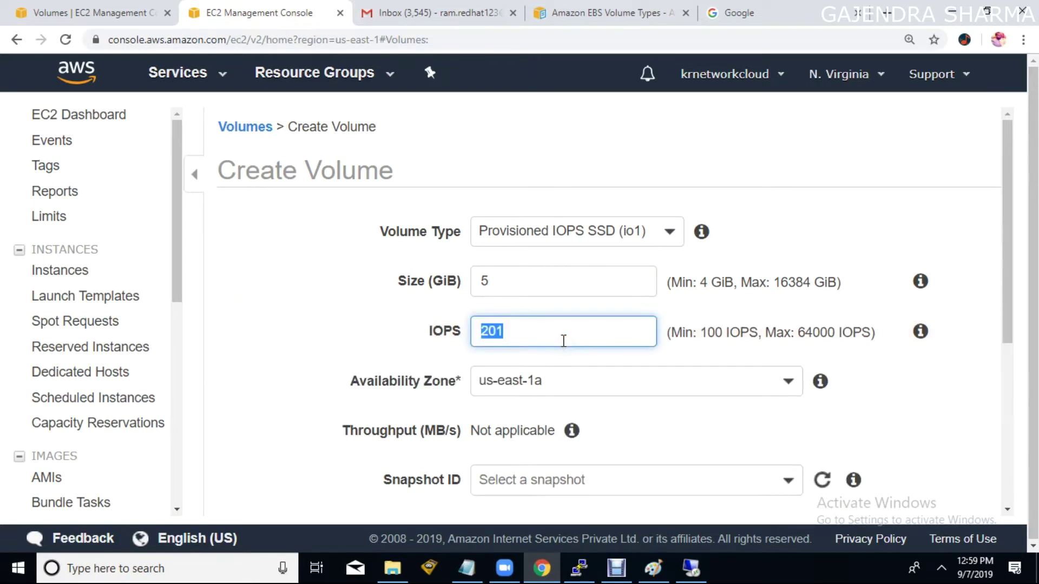
{"action": "left_click", "coordinate": [563, 340]}
{"action": "key", "text": "BackSpace"}
{"action": "key", "text": "BackSpace"}
{"action": "type", "text": "50"}
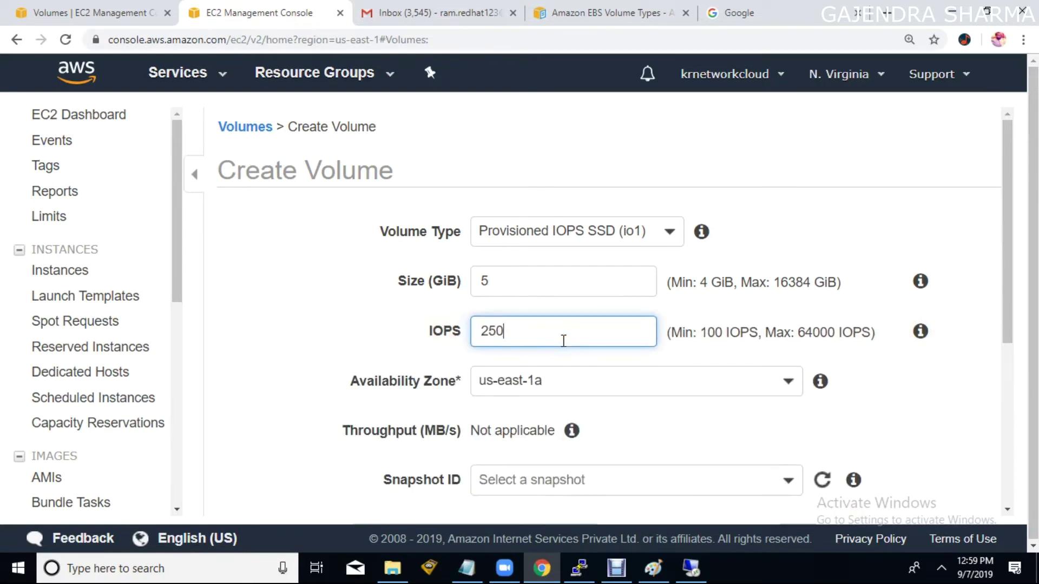
{"action": "key", "text": "Up"}
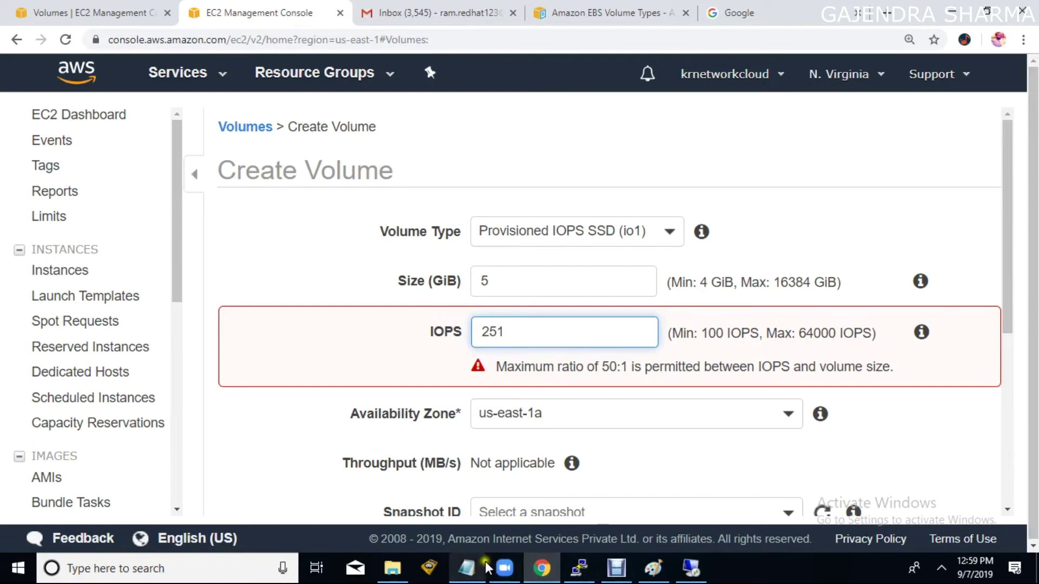
Step: Switch to the Notepad notes and replace the text below the throughput example with "GP2: not customize"
{"action": "left_click", "coordinate": [466, 568]}
{"action": "left_click_drag", "start_coordinate": [206, 499], "coordinate": [6, 388]}
{"action": "key", "text": "BackSpace"}
{"action": "key", "text": "Return"}
{"action": "type", "text": "GPE"}
{"action": "key", "text": "BackSpace"}
{"action": "type", "text": "2: "}
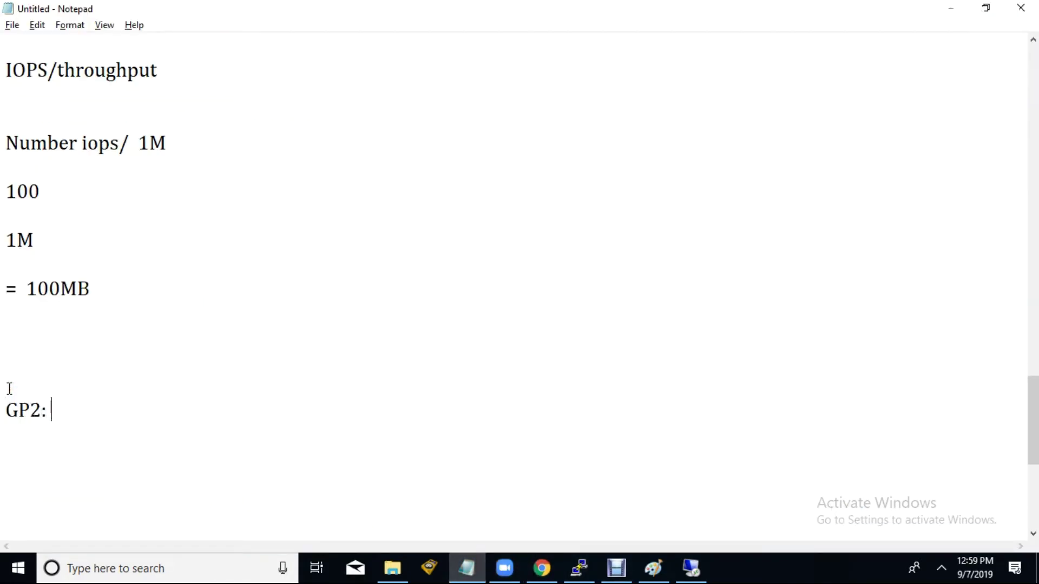
{"action": "type", "text": " not customuz"}
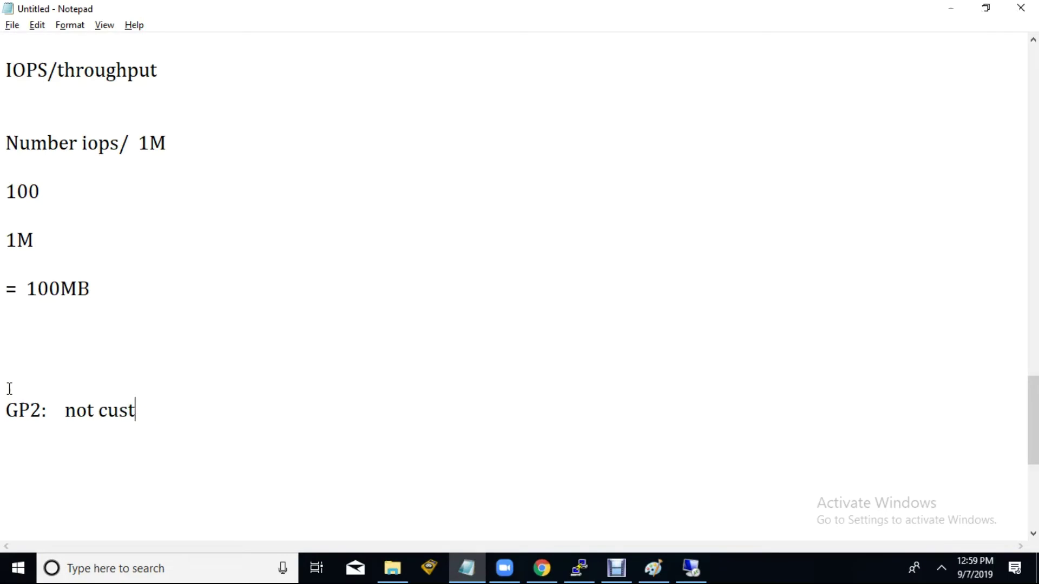
{"action": "key", "text": "BackSpace"}
{"action": "key", "text": "BackSpace"}
{"action": "type", "text": "iz"}
Step: Add a blank line above the GP2 note and insert "iops" before "not customize"
{"action": "scroll", "coordinate": [10, 389], "scroll_direction": "up", "scroll_amount": 5}
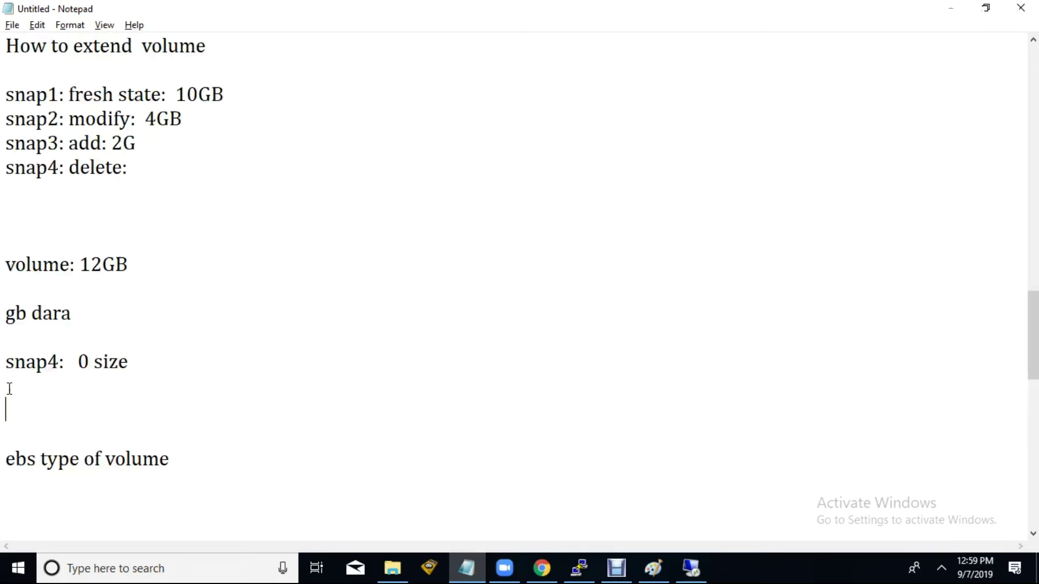
{"action": "scroll", "coordinate": [10, 388], "scroll_direction": "down", "scroll_amount": 5}
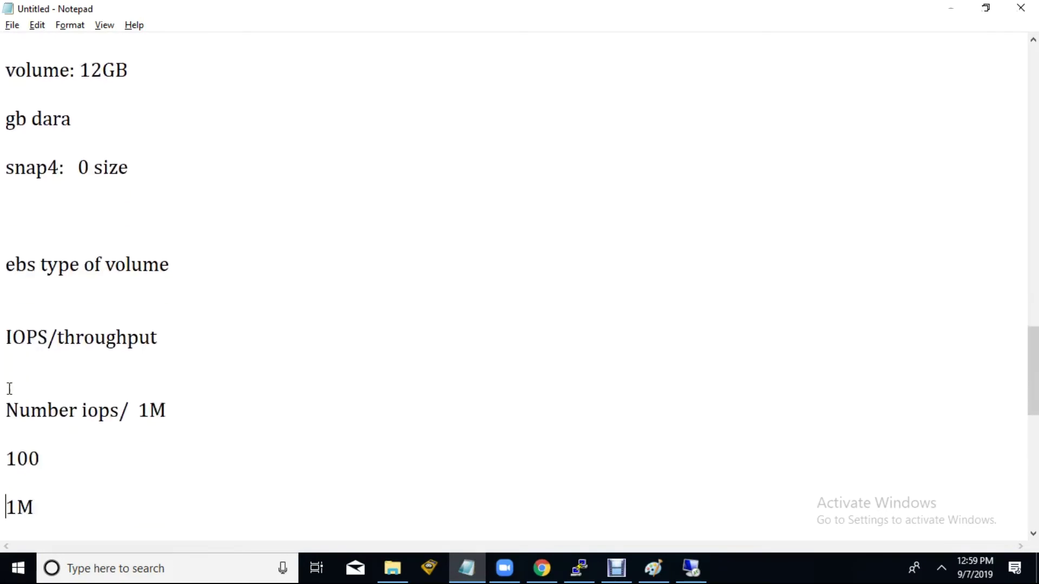
{"action": "key", "text": "Return"}
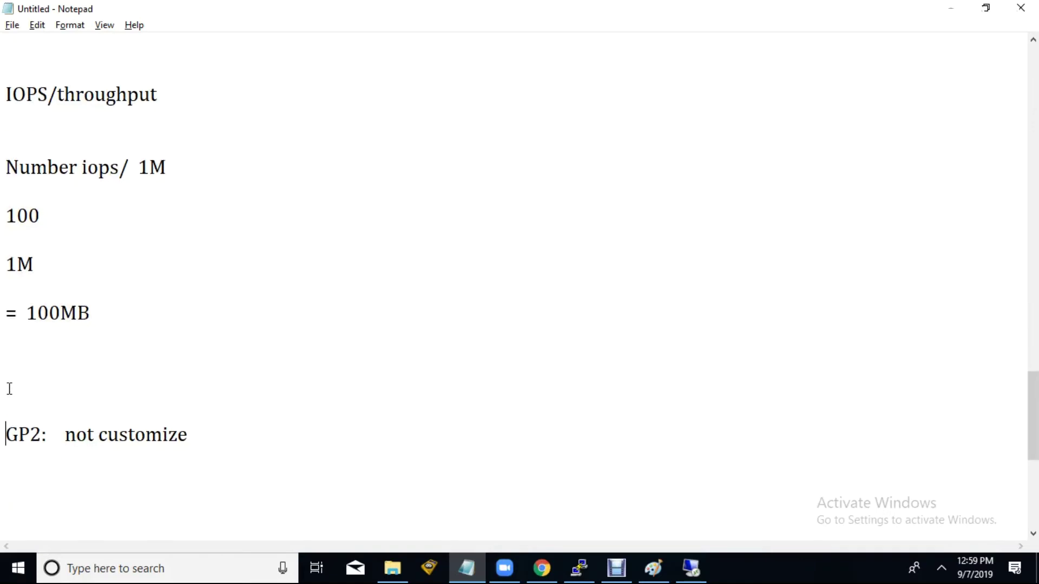
{"action": "key", "text": "Right"}
{"action": "type", "text": "ios"}
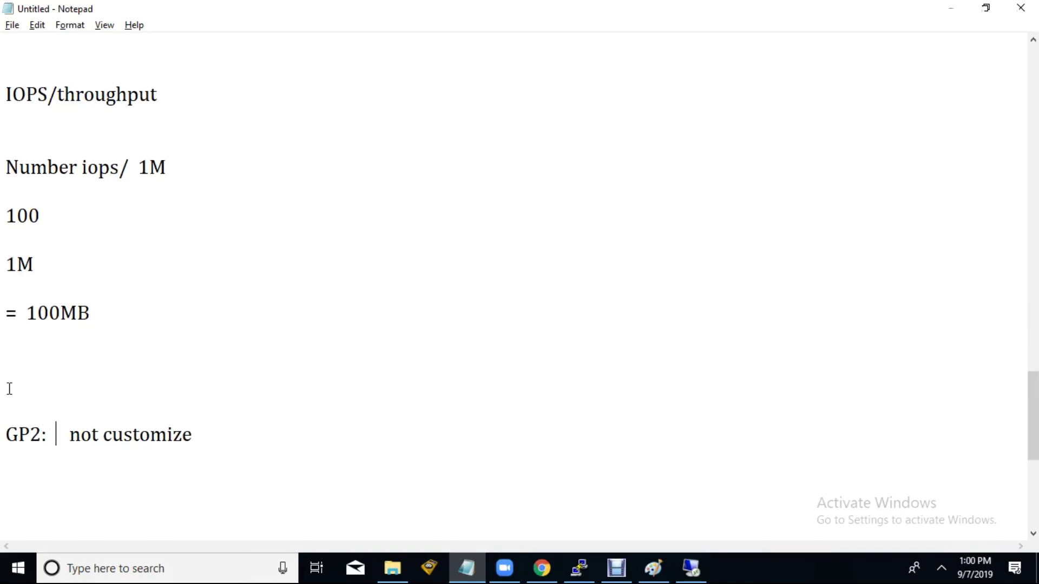
{"action": "key", "text": "BackSpace"}
{"action": "type", "text": "ps"}
Step: Append ": 33 GB / 99 IOPS: 1 GB/3iops" to the GP2 line
{"action": "key", "text": "Right"}
{"action": "key", "text": "Right"}
{"action": "key", "text": "Right"}
{"action": "key", "text": "Right"}
{"action": "key", "text": "Right"}
{"action": "key", "text": "Right"}
{"action": "key", "text": "Right"}
{"action": "key", "text": "Right"}
{"action": "key", "text": "Right"}
{"action": "key", "text": "Right"}
{"action": "key", "text": "Right"}
{"action": "key", "text": "Right"}
{"action": "key", "text": "Right"}
{"action": "key", "text": "Right"}
{"action": "key", "text": "Right"}
{"action": "key", "text": "Right"}
{"action": "type", "text": ":  3"}
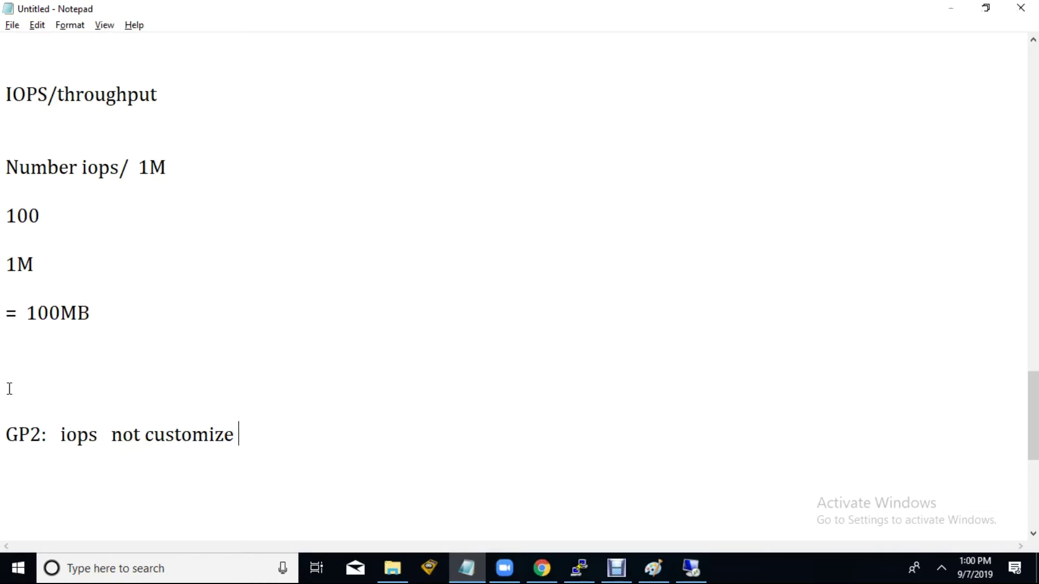
{"action": "type", "text": "3 GB  / 99 IOPS"}
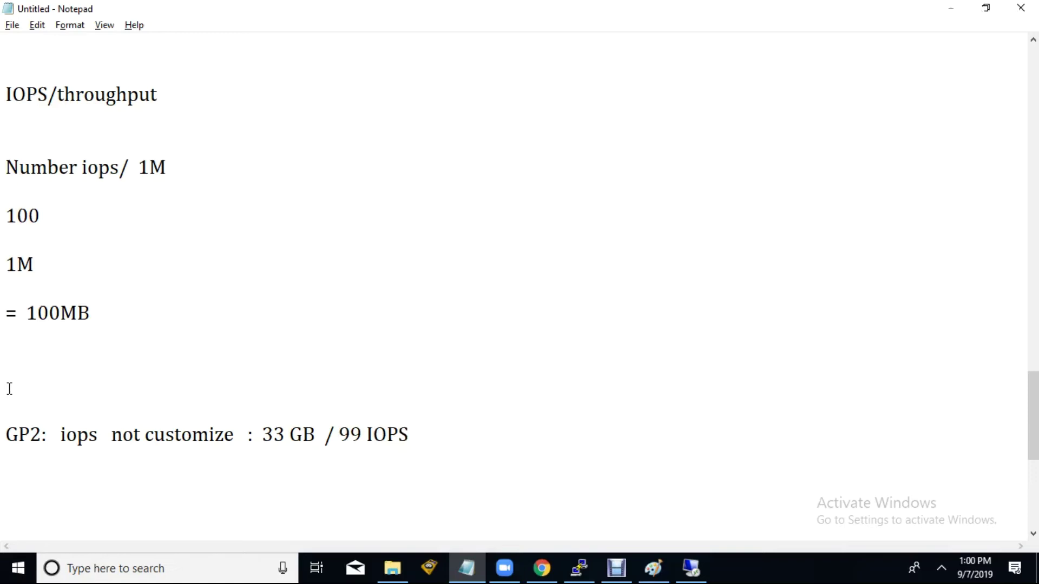
{"action": "type", "text": ":  13"}
{"action": "key", "text": "BackSpace"}
{"action": "type", "text": "GB/3iops"}
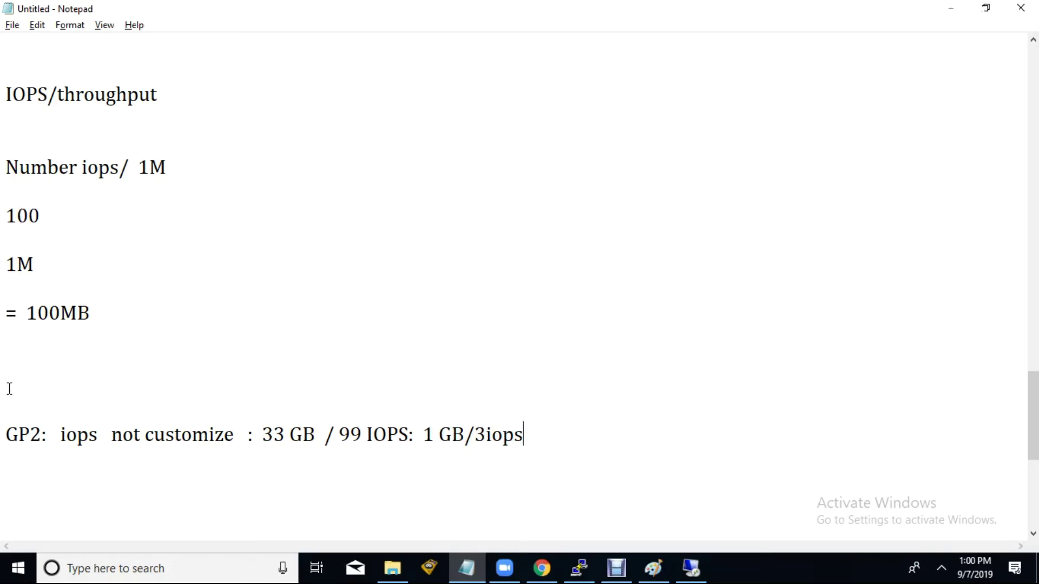
Step: Add a new note below the GP2 line reading "IO1: 4GB less/"
{"action": "key", "text": "Return"}
{"action": "key", "text": "Return"}
{"action": "type", "text": "IO1: 4GB less"}
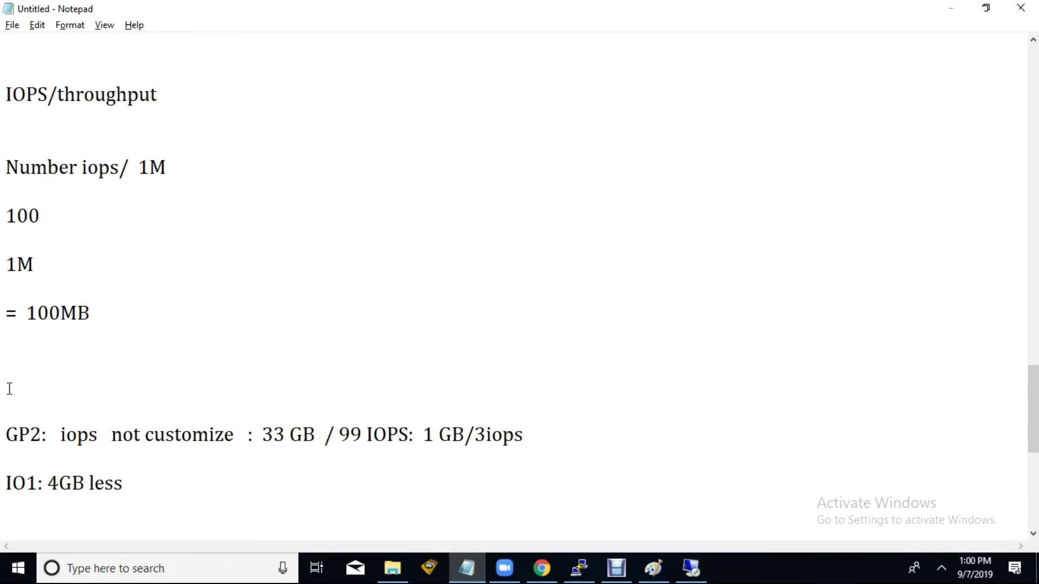
{"action": "type", "text": "/"}
Step: Append ": 16000" to the end of the GP2 line
{"action": "key", "text": "Up"}
{"action": "key", "text": "Right"}
{"action": "key", "text": "Right"}
{"action": "key", "text": "Right"}
{"action": "key", "text": "Right"}
{"action": "key", "text": "Right"}
{"action": "key", "text": "Right"}
{"action": "key", "text": "Right"}
{"action": "key", "text": "Right"}
{"action": "key", "text": "Right"}
{"action": "key", "text": "Right"}
{"action": "key", "text": "Right"}
{"action": "key", "text": "Right"}
{"action": "key", "text": "Right"}
{"action": "key", "text": "Right"}
{"action": "key", "text": "Right"}
{"action": "key", "text": "Right"}
{"action": "key", "text": "Right"}
{"action": "key", "text": "Right"}
{"action": "key", "text": "Right"}
{"action": "key", "text": "Right"}
{"action": "key", "text": "Right"}
{"action": "key", "text": "Right"}
{"action": "key", "text": "Right"}
{"action": "key", "text": "Right"}
{"action": "key", "text": "Right"}
{"action": "key", "text": "Right"}
{"action": "key", "text": "Right"}
{"action": "key", "text": "Right"}
{"action": "key", "text": "Right"}
{"action": "key", "text": "Right"}
{"action": "key", "text": "Right"}
{"action": "key", "text": "Right"}
{"action": "key", "text": "Right"}
{"action": "key", "text": "Right"}
{"action": "key", "text": "Right"}
{"action": "key", "text": "Right"}
{"action": "key", "text": "Right"}
{"action": "key", "text": "Right"}
{"action": "key", "text": "Right"}
{"action": "key", "text": "Right"}
{"action": "key", "text": "Right"}
{"action": "key", "text": "Right"}
{"action": "key", "text": "Right"}
{"action": "key", "text": "Right"}
{"action": "type", "text": ": 16000"}
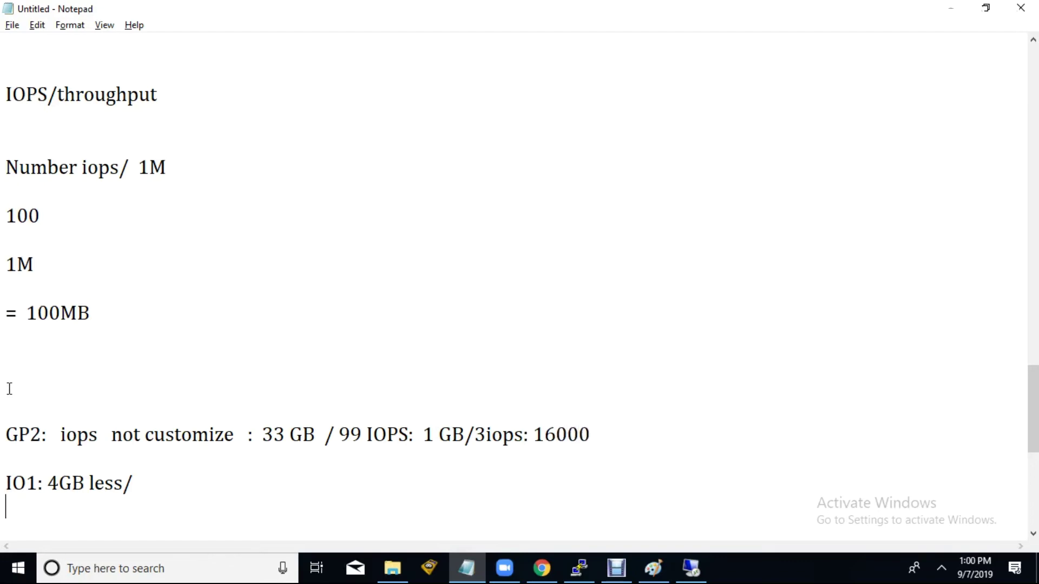
Step: Complete the IO1 line with "64000: 1/50"
{"action": "key", "text": "Right"}
{"action": "key", "text": "Right"}
{"action": "key", "text": "Right"}
{"action": "key", "text": "Right"}
{"action": "key", "text": "Right"}
{"action": "key", "text": "Right"}
{"action": "key", "text": "Right"}
{"action": "key", "text": "Right"}
{"action": "key", "text": "Right"}
{"action": "key", "text": "Right"}
{"action": "key", "text": "Right"}
{"action": "key", "text": "Right"}
{"action": "key", "text": "Right"}
{"action": "type", "text": "16"}
{"action": "key", "text": "BackSpace"}
{"action": "key", "text": "BackSpace"}
{"action": "type", "text": "64000:  "}
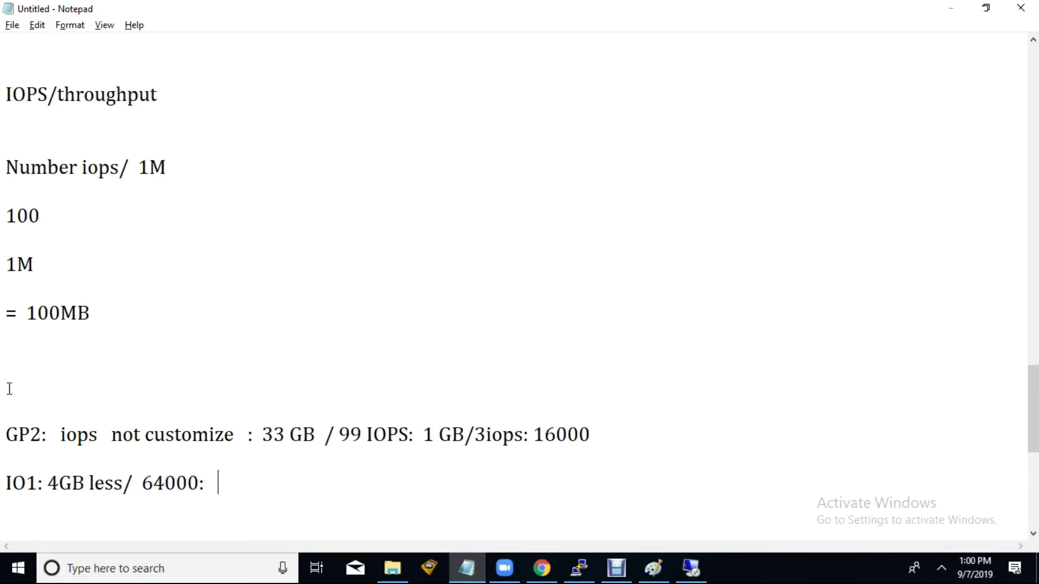
{"action": "type", "text": "1/50"}
Step: Switch to Chrome, search Google for "aws s3 cal" and open the Amazon Web Services Simple Monthly Calculator
{"action": "left_click", "coordinate": [542, 569]}
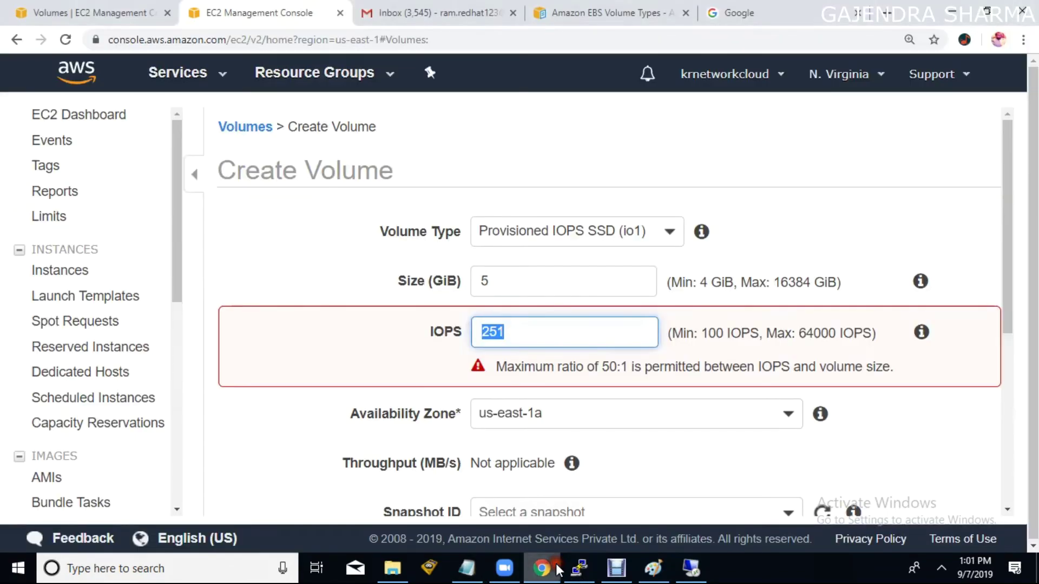
{"action": "left_click", "coordinate": [575, 11]}
{"action": "left_click", "coordinate": [731, 12]}
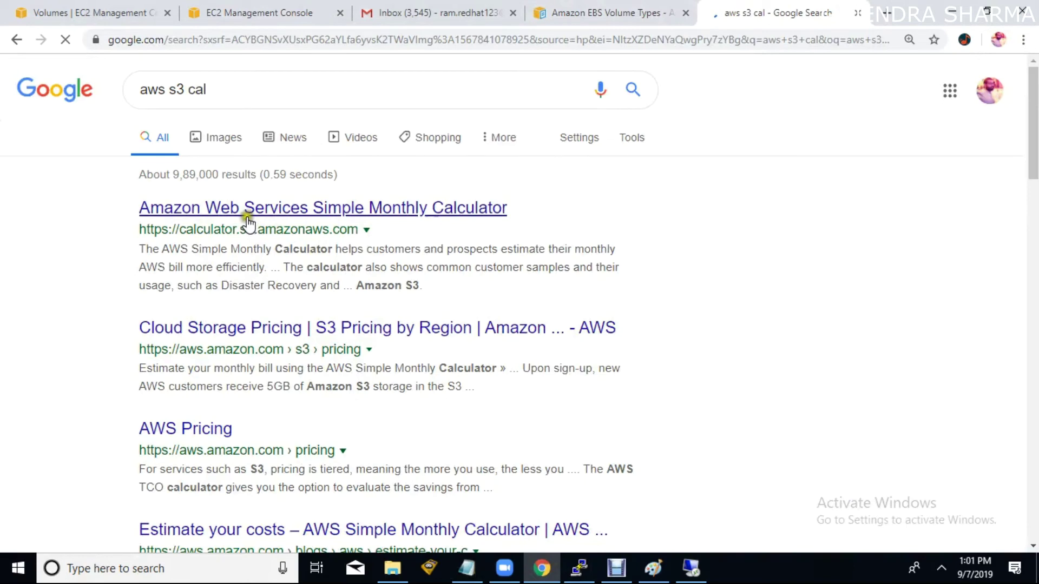
{"action": "left_click", "coordinate": [301, 211]}
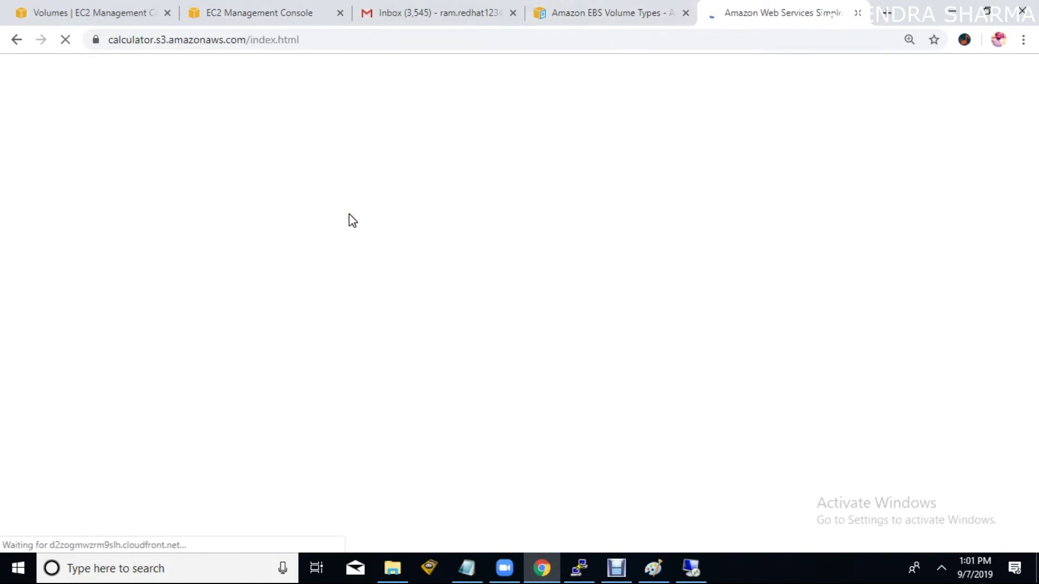
{"action": "left_click", "coordinate": [444, 205]}
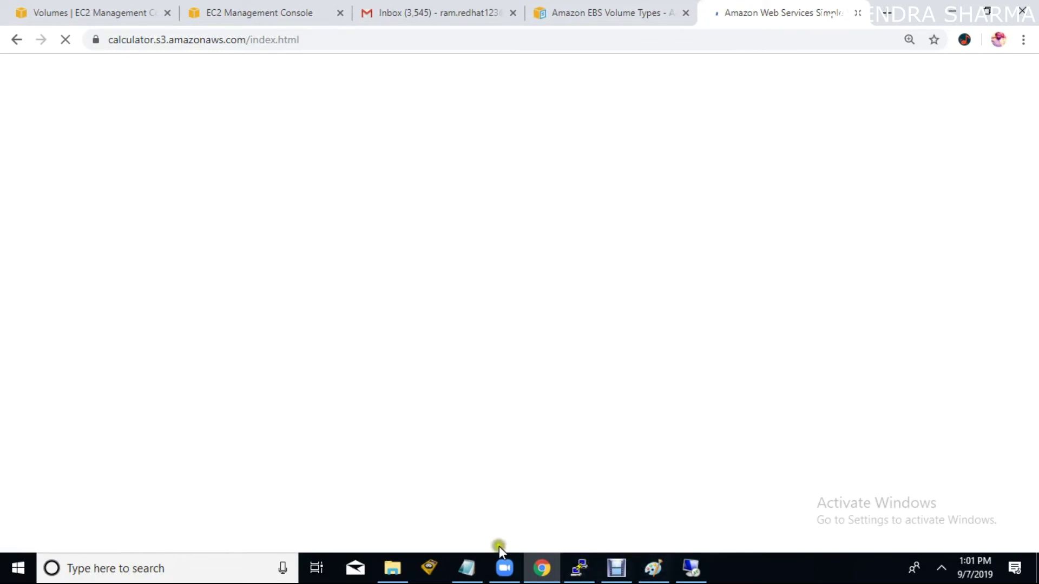
Step: Review the GP2 and IO1 notes in Notepad, and return to the calculator page
{"action": "mouse_move", "coordinate": [472, 563]}
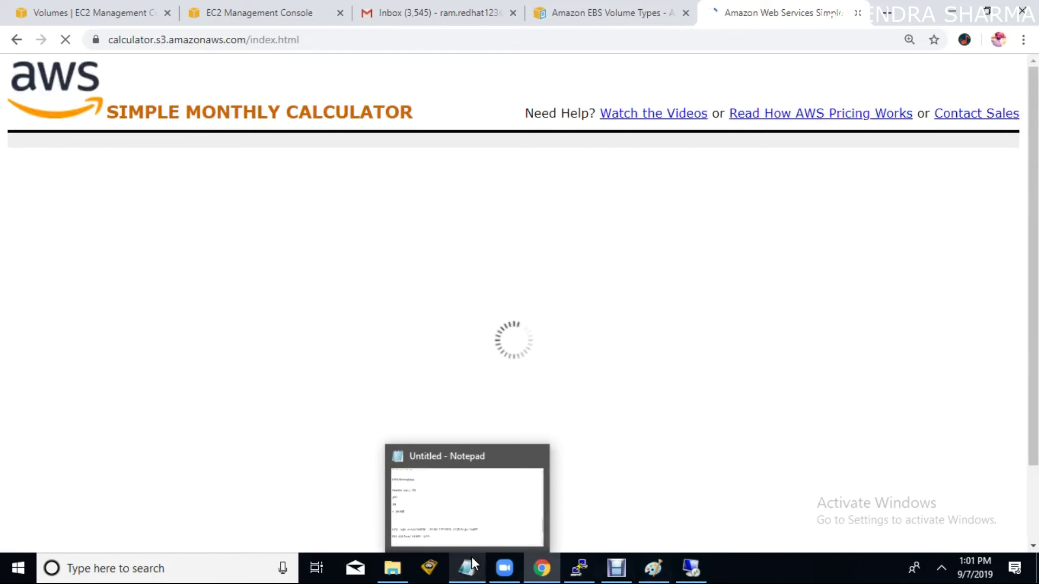
{"action": "left_click", "coordinate": [472, 563]}
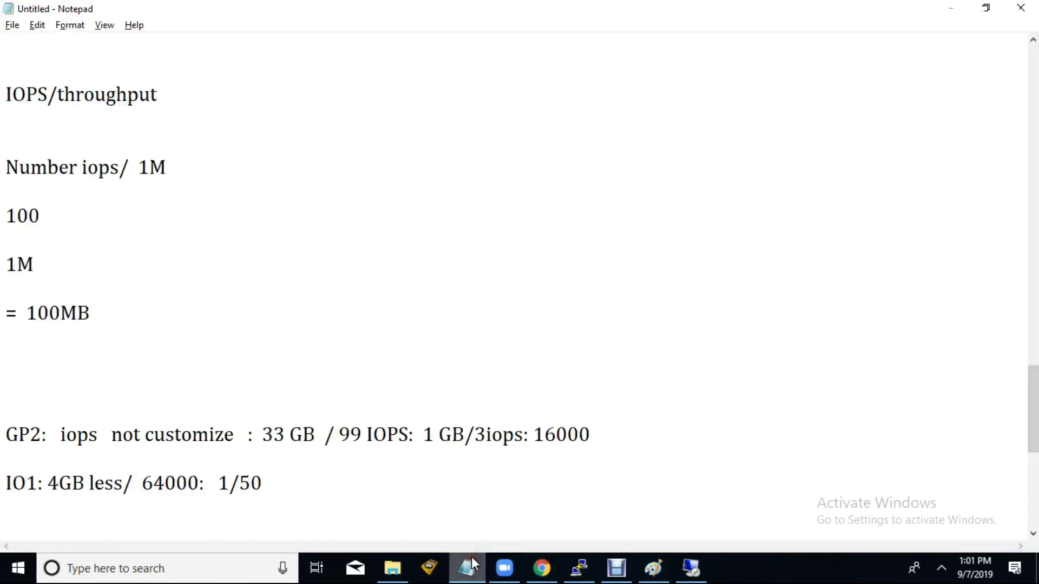
{"action": "left_click", "coordinate": [472, 563]}
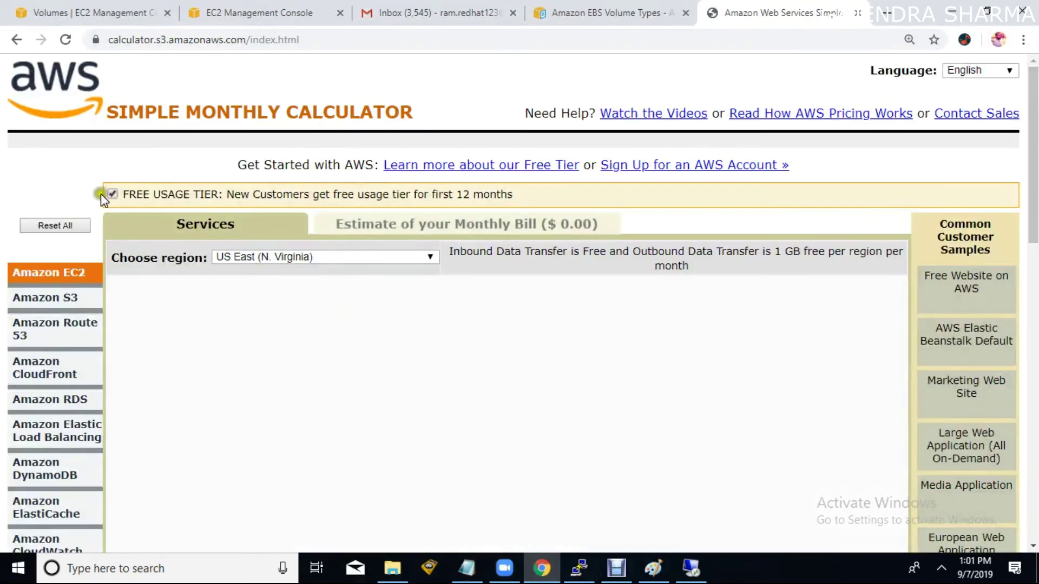
Step: Turn off the free usage tier and add one General Purpose SSD (gp2) EBS volume with 100 GB of storage
{"action": "left_click", "coordinate": [110, 196]}
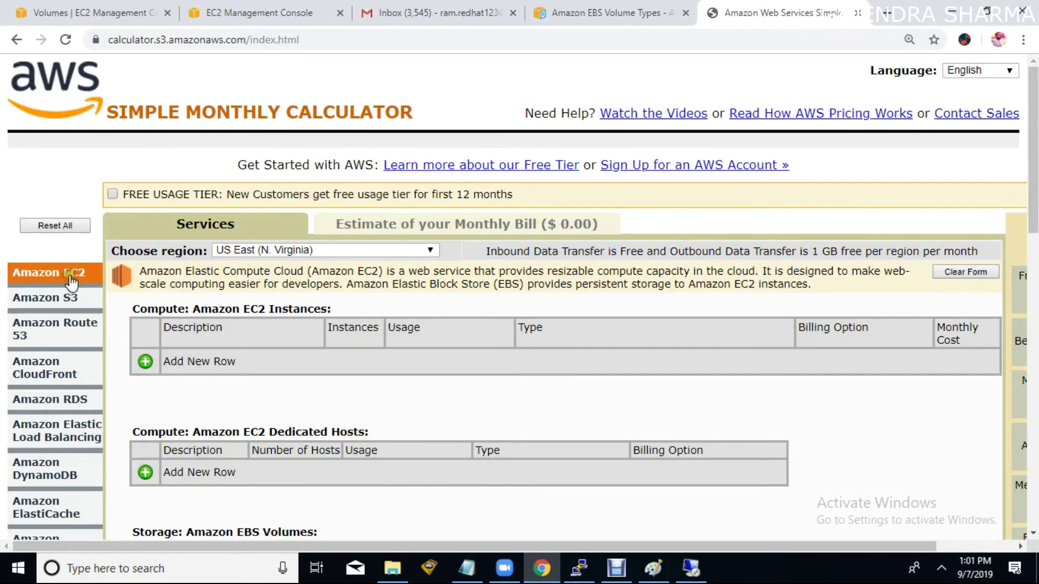
{"action": "left_click_drag", "start_coordinate": [1034, 208], "coordinate": [1035, 315]}
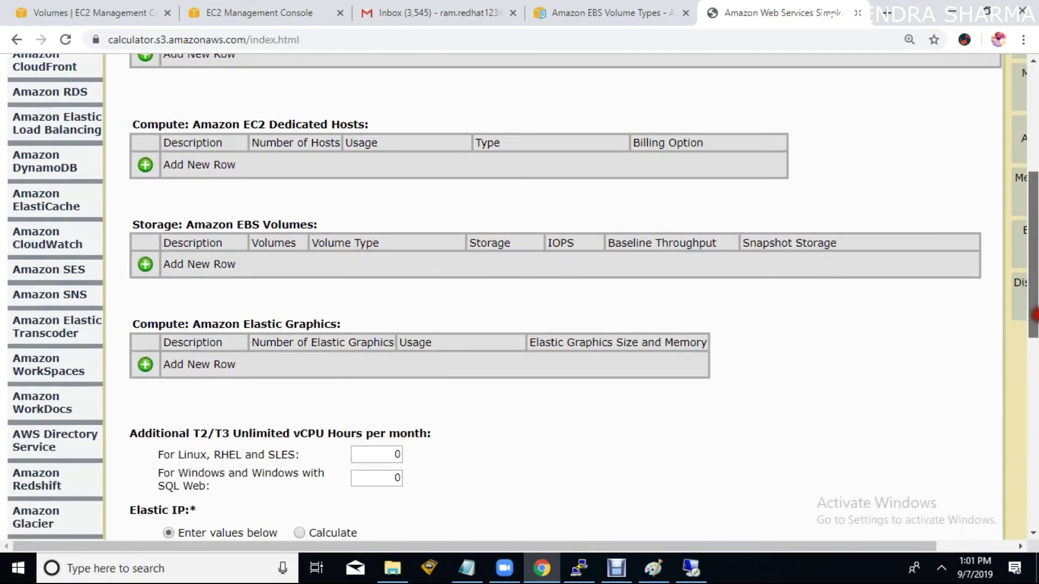
{"action": "left_click", "coordinate": [144, 265]}
{"action": "left_click_drag", "start_coordinate": [270, 264], "coordinate": [320, 265]}
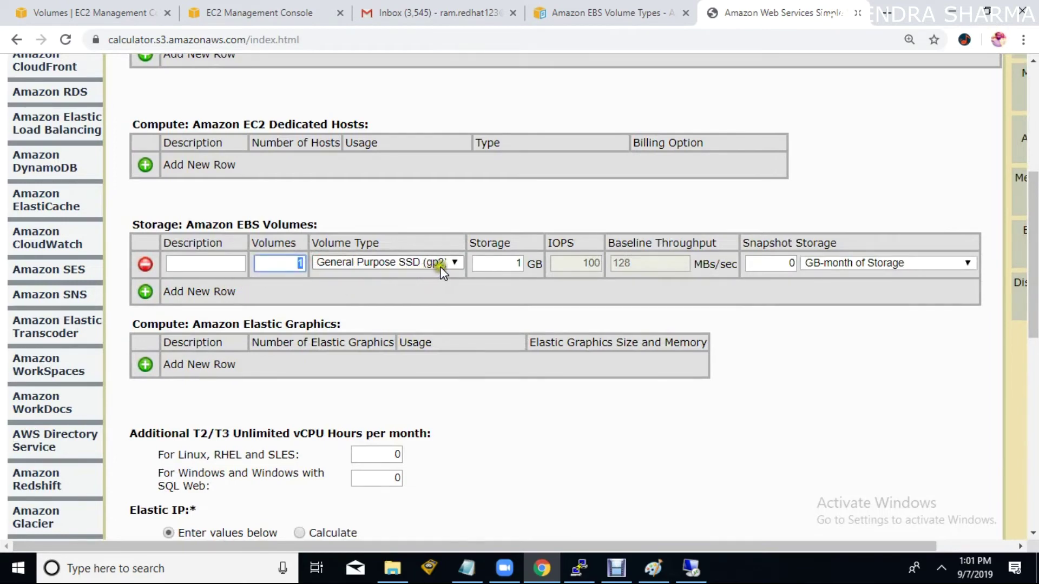
{"action": "left_click", "coordinate": [497, 263]}
{"action": "type", "text": "100"}
{"action": "left_click", "coordinate": [649, 287]}
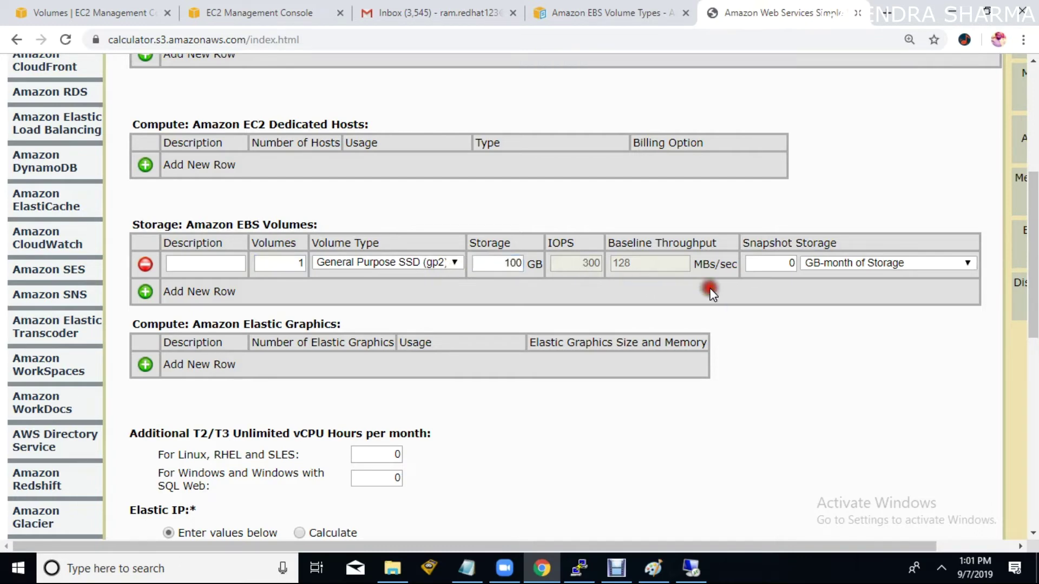
Step: Check the gp2 volume's IOPS, baseline throughput and estimated monthly bill
{"action": "left_click", "coordinate": [593, 267]}
{"action": "left_click", "coordinate": [634, 268]}
{"action": "left_click_drag", "start_coordinate": [634, 267], "coordinate": [628, 268]}
{"action": "left_click", "coordinate": [648, 303]}
{"action": "left_click_drag", "start_coordinate": [572, 267], "coordinate": [601, 269]}
{"action": "double_click", "coordinate": [616, 266]}
{"action": "left_click_drag", "start_coordinate": [1029, 308], "coordinate": [1029, 212]}
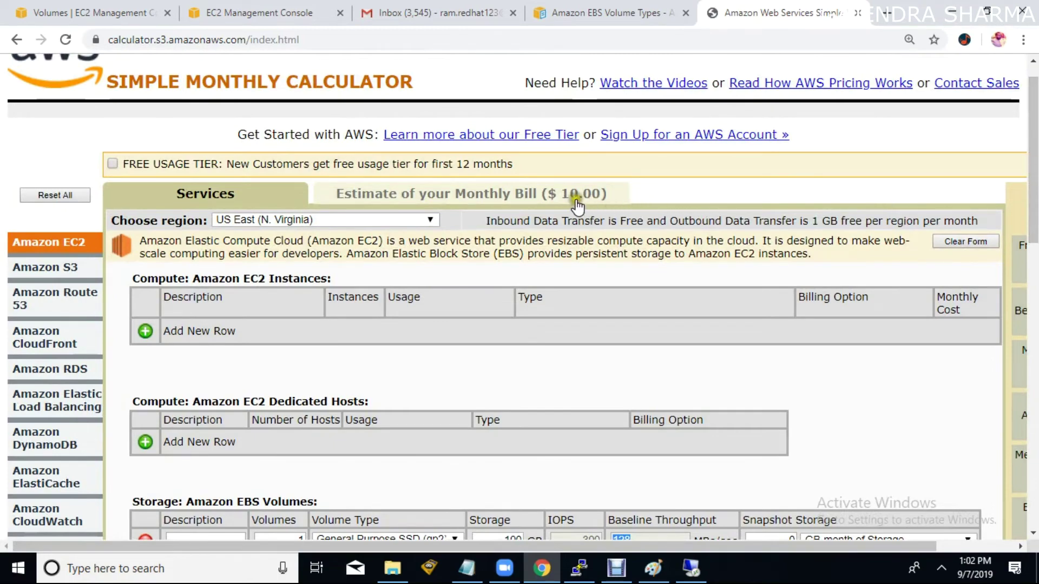
Step: Set the EBS volume's storage to 0 and change its volume type to Provisioned IOPS SSD (io1)
{"action": "left_click_drag", "start_coordinate": [1035, 193], "coordinate": [1034, 324]}
{"action": "left_click", "coordinate": [507, 157]}
{"action": "double_click", "coordinate": [507, 157]}
{"action": "type", "text": "0"}
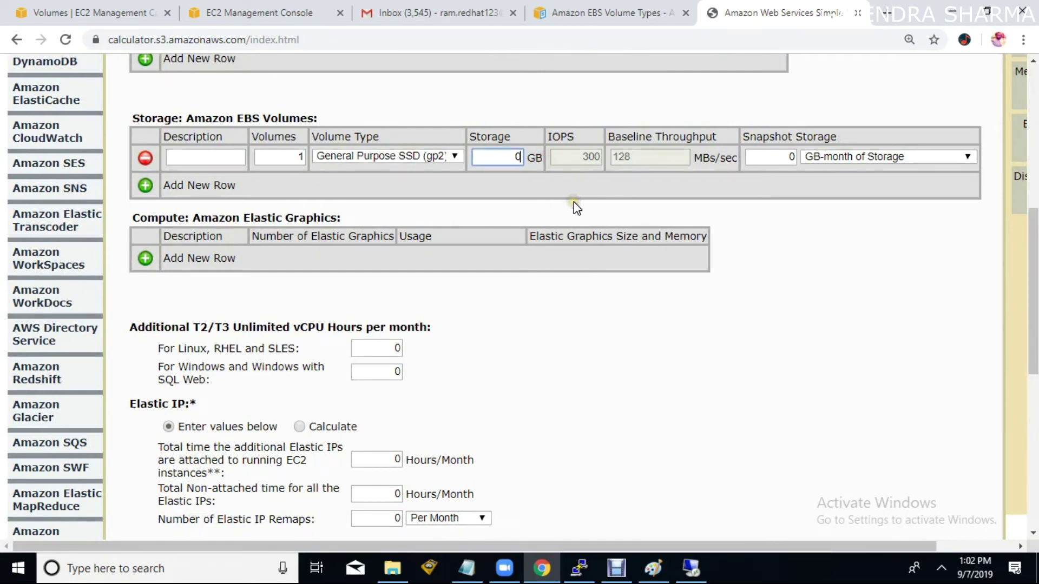
{"action": "right_click", "coordinate": [543, 204]}
{"action": "left_click", "coordinate": [384, 157]}
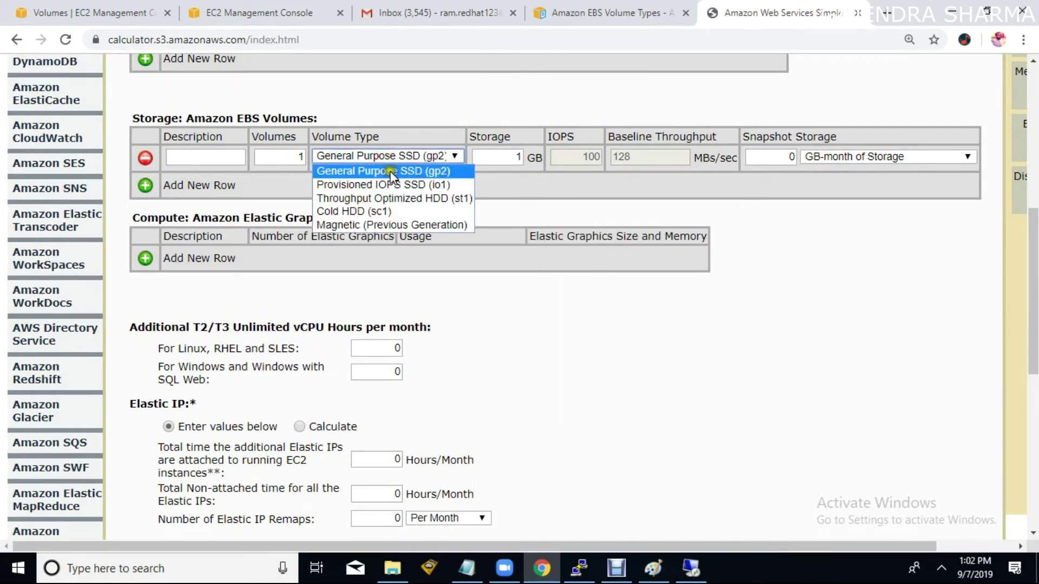
{"action": "left_click", "coordinate": [393, 187]}
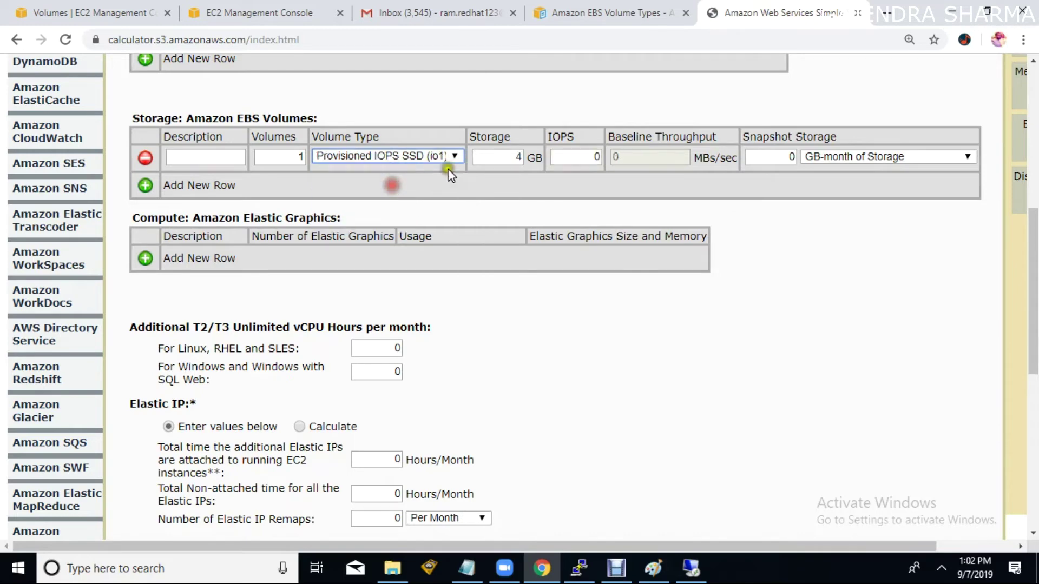
Step: Set the io1 volume's storage to 100 GB
{"action": "left_click_drag", "start_coordinate": [515, 147], "coordinate": [552, 153]}
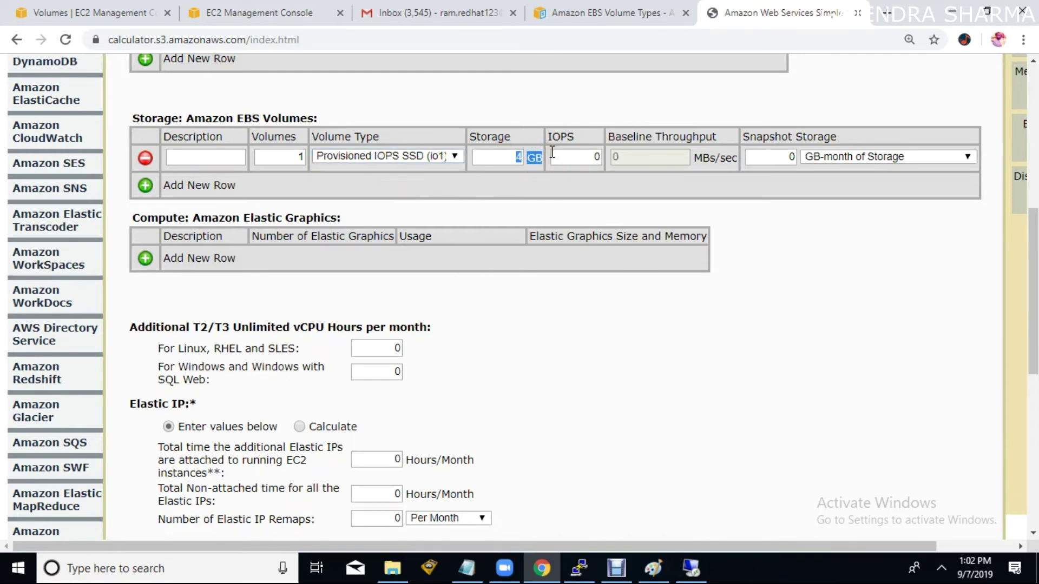
{"action": "double_click", "coordinate": [509, 158]}
{"action": "type", "text": "1000"}
{"action": "key", "text": "BackSpace"}
{"action": "right_click", "coordinate": [648, 214]}
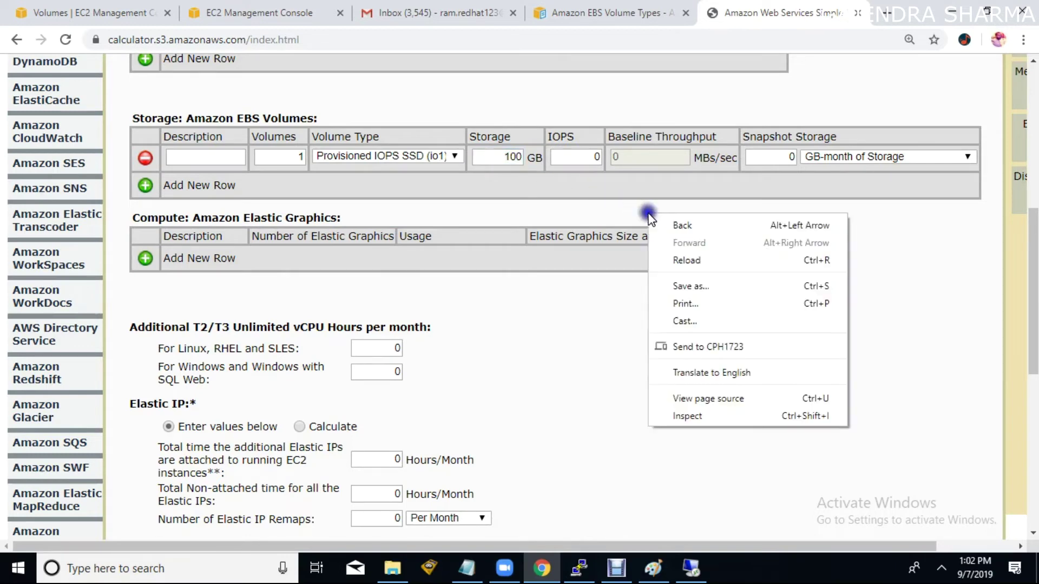
Step: Check the estimated monthly bill for the io1 volume before provisioning any IOPS
{"action": "left_click", "coordinate": [576, 160]}
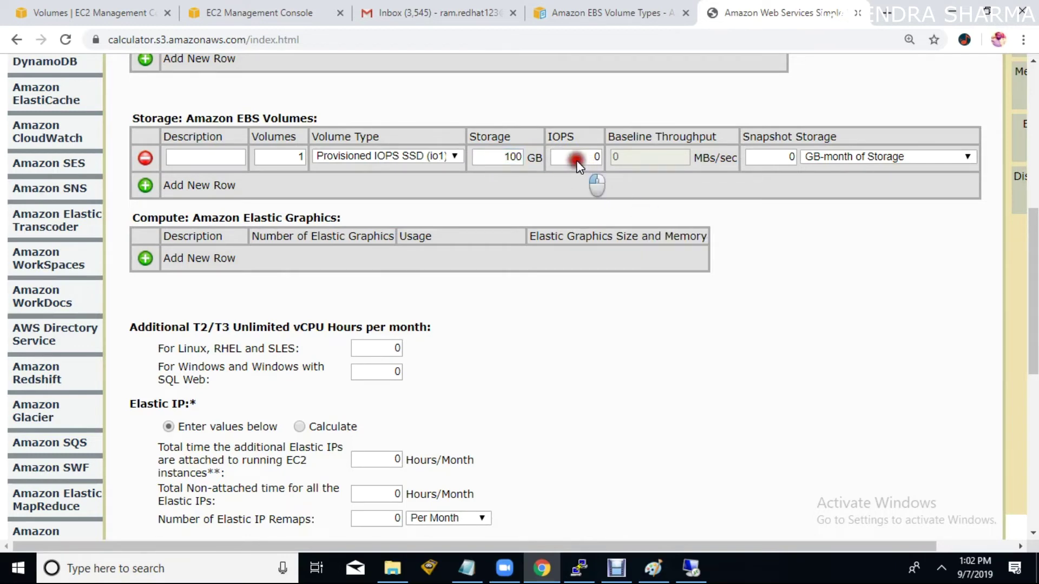
{"action": "left_click", "coordinate": [630, 220]}
{"action": "left_click_drag", "start_coordinate": [1032, 262], "coordinate": [1035, 142]}
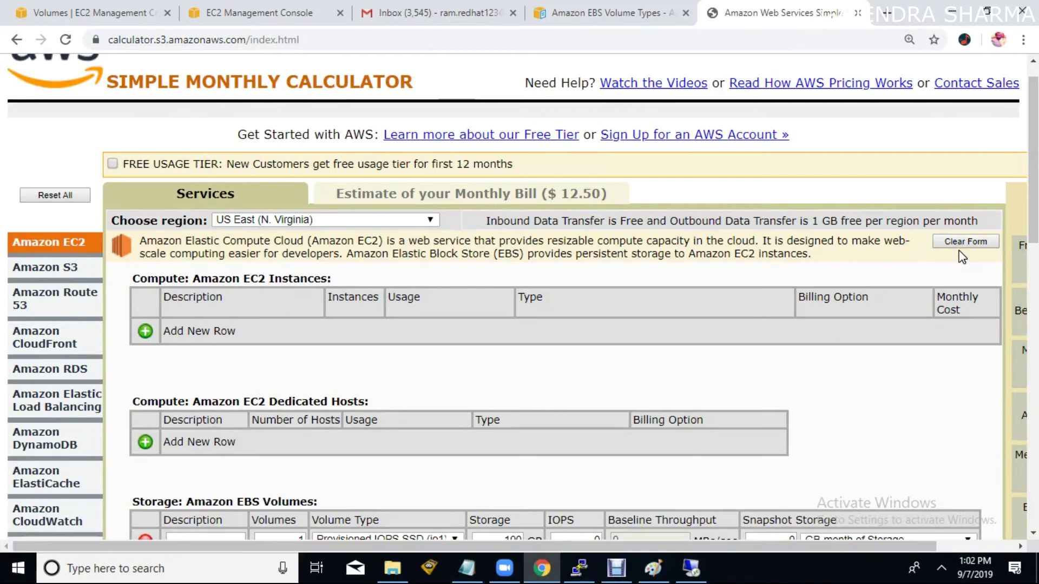
Step: Set the io1 volume's IOPS to 100 in the EBS volumes table
{"action": "left_click_drag", "start_coordinate": [1033, 162], "coordinate": [1033, 298]}
{"action": "left_click", "coordinate": [572, 151]}
{"action": "left_click_drag", "start_coordinate": [571, 151], "coordinate": [622, 151]}
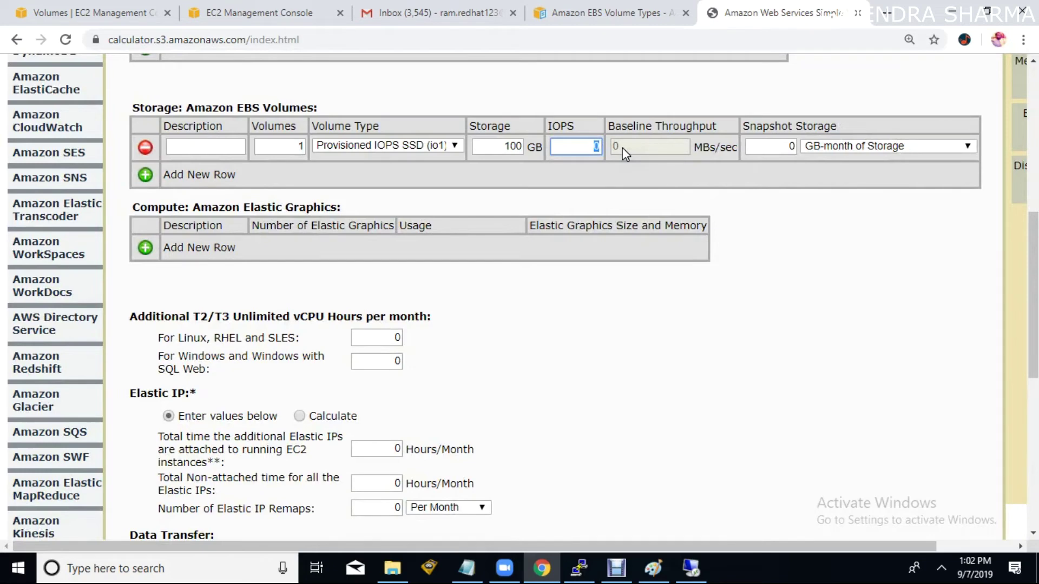
{"action": "type", "text": "100"}
{"action": "left_click_drag", "start_coordinate": [1034, 282], "coordinate": [1035, 206]}
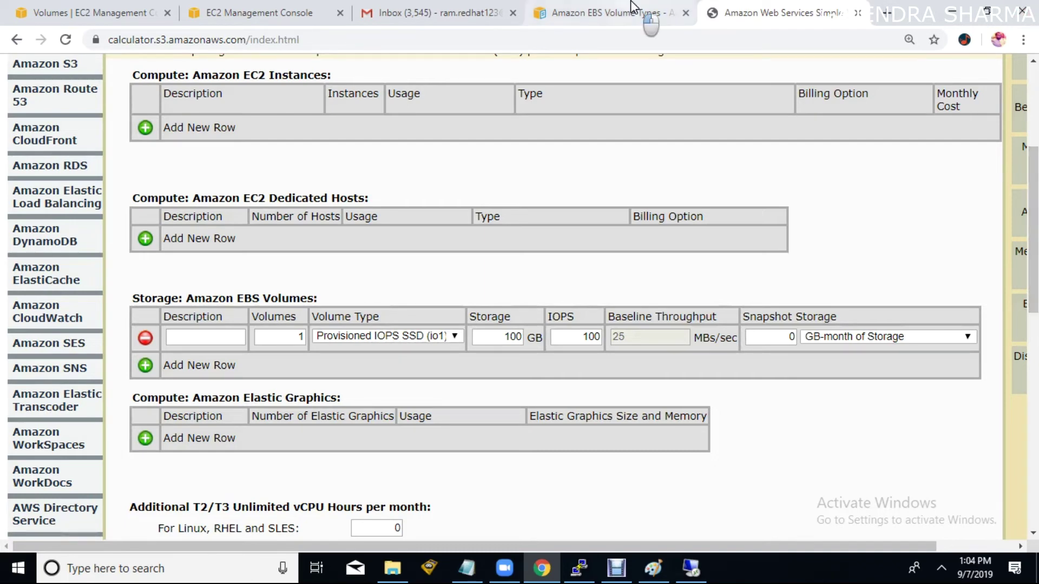
Step: Return to the Amazon EBS Volume Types documentation and highlight the maximum throughput per volume for gp2
{"action": "left_click", "coordinate": [649, 15]}
{"action": "scroll", "coordinate": [433, 370], "scroll_direction": "down", "scroll_amount": 1}
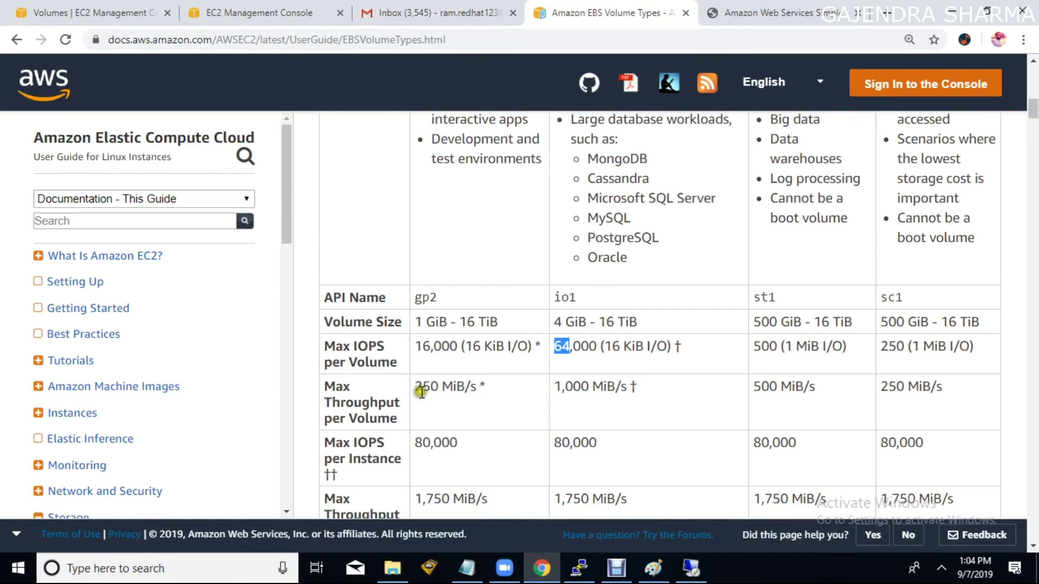
{"action": "left_click_drag", "start_coordinate": [417, 388], "coordinate": [480, 386]}
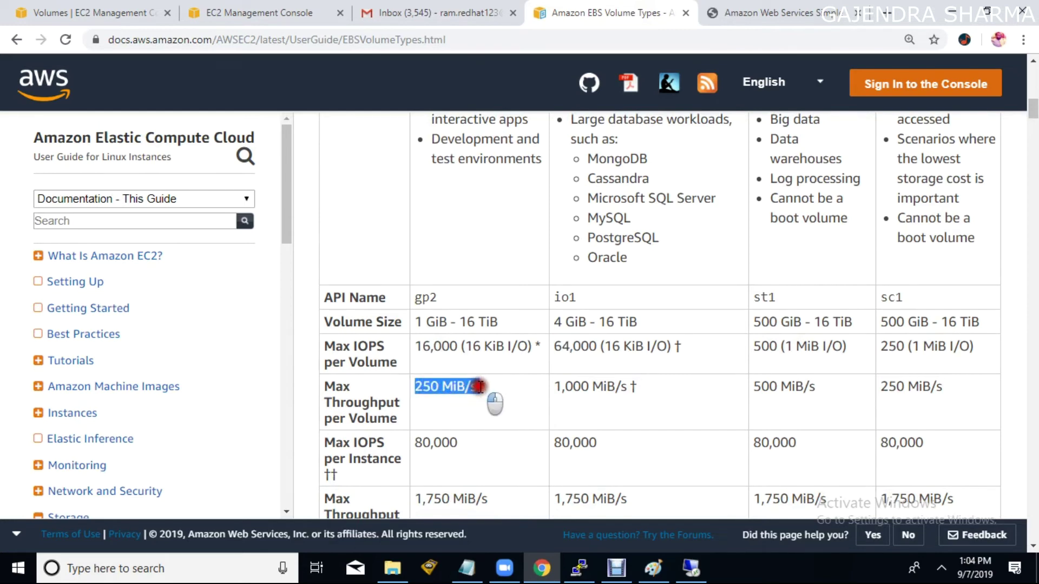
Step: Highlight io1's maximum throughput per volume and the st1 and sc1 type names under Hard Disk Drives in the volume characteristics table
{"action": "left_click_drag", "start_coordinate": [553, 384], "coordinate": [618, 388]}
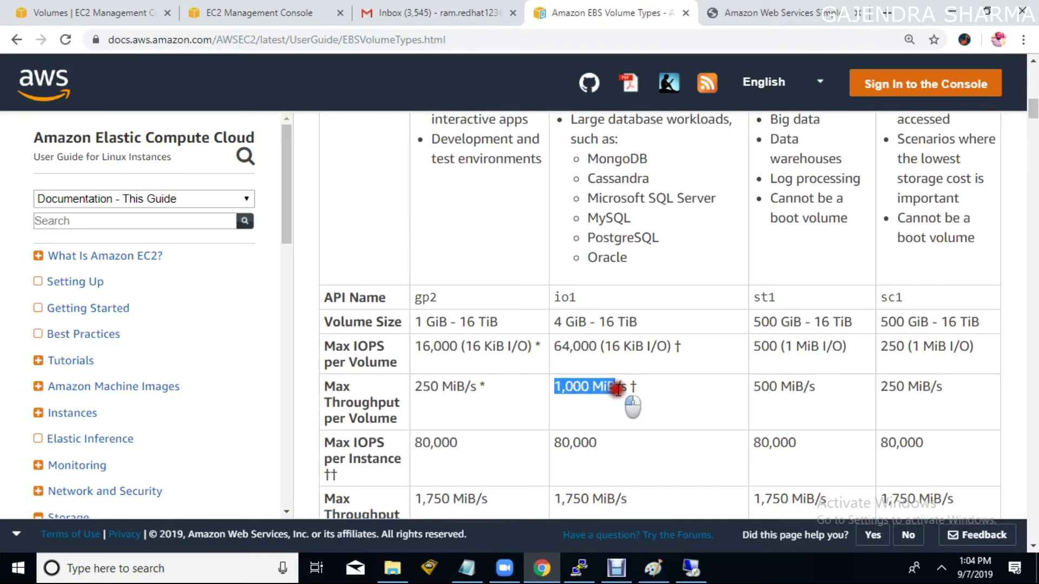
{"action": "left_click_drag", "start_coordinate": [618, 390], "coordinate": [618, 390]}
{"action": "scroll", "coordinate": [617, 395], "scroll_direction": "up", "scroll_amount": 5}
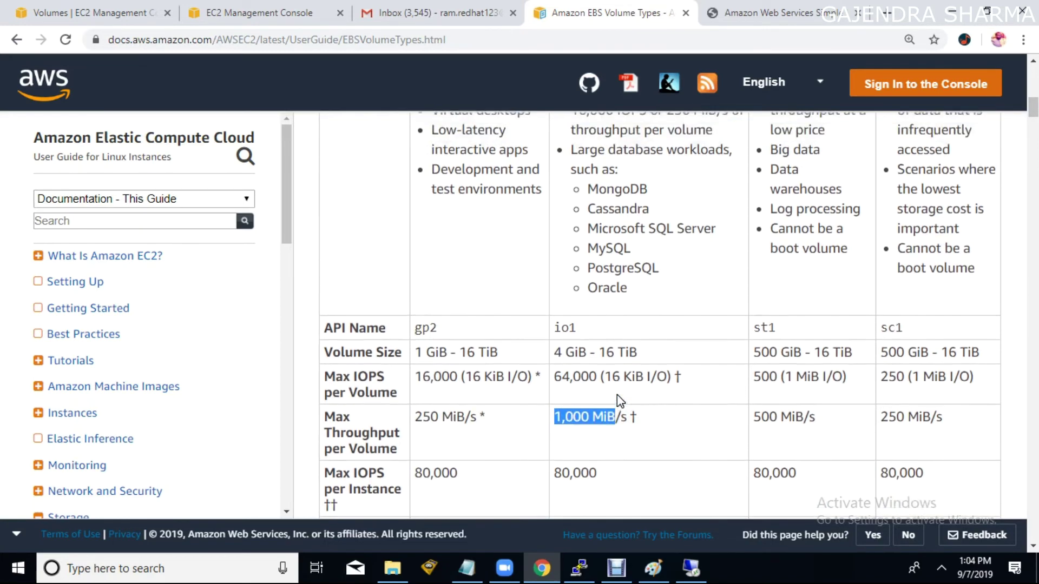
{"action": "scroll", "coordinate": [617, 394], "scroll_direction": "up", "scroll_amount": 3}
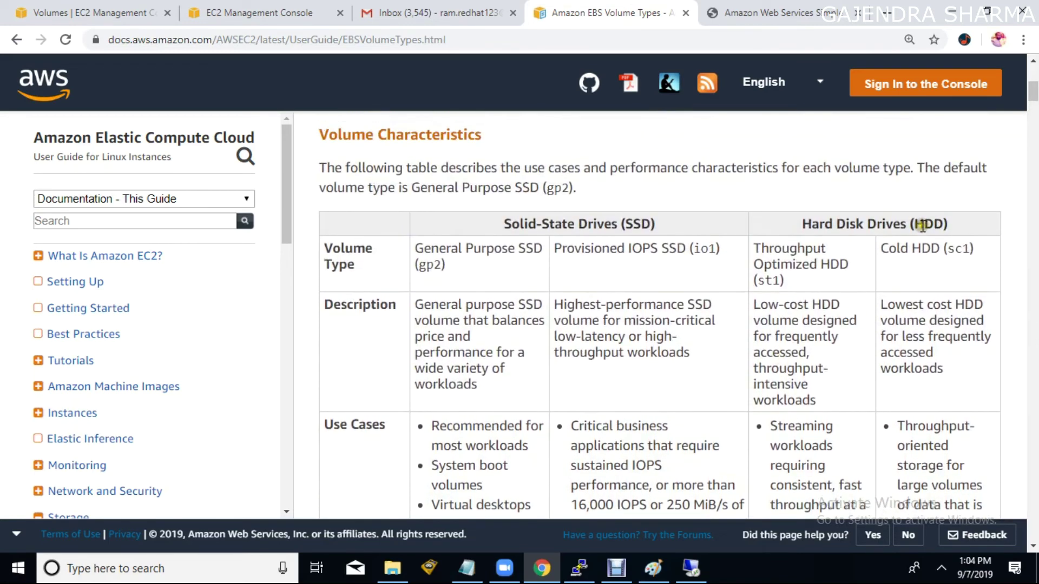
{"action": "left_click_drag", "start_coordinate": [765, 282], "coordinate": [786, 281]}
{"action": "mouse_move", "coordinate": [962, 250]}
{"action": "left_mouse_down"}
{"action": "mouse_move", "coordinate": [975, 262]}
{"action": "mouse_move", "coordinate": [968, 250]}
{"action": "left_mouse_up"}
Step: Examine the st1 description and use cases, highlighting the throughput-intensive, streaming, consistent throughput and boot volume wording
{"action": "scroll", "coordinate": [968, 250], "scroll_direction": "down", "scroll_amount": 2}
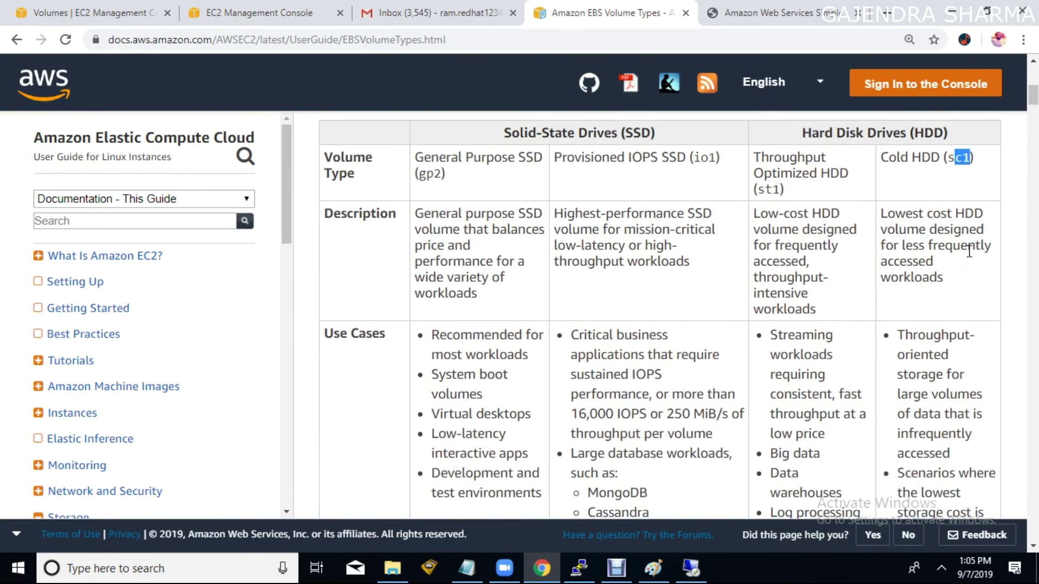
{"action": "left_click_drag", "start_coordinate": [769, 246], "coordinate": [802, 293]}
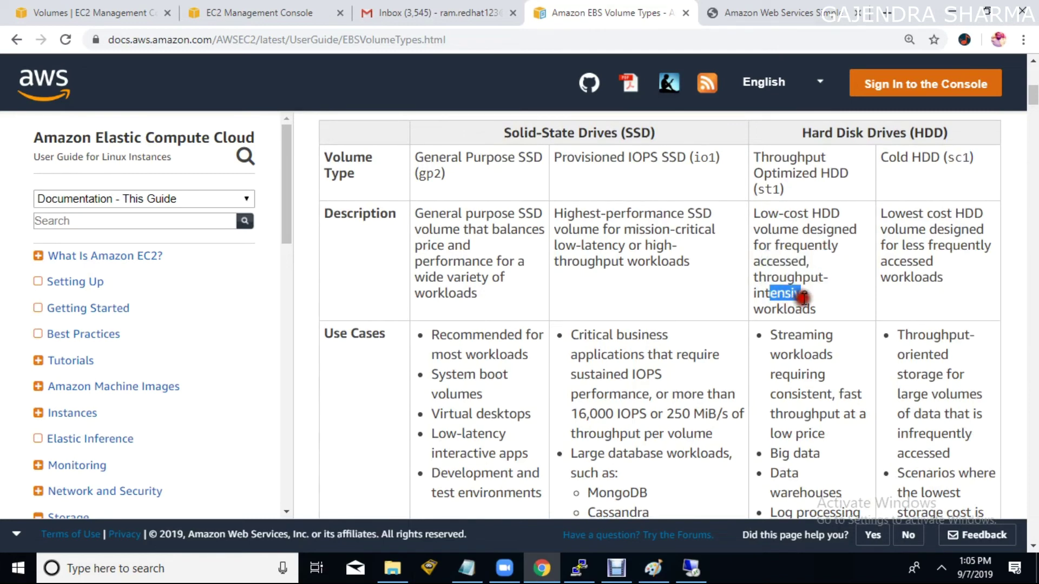
{"action": "left_click_drag", "start_coordinate": [810, 338], "coordinate": [824, 341]}
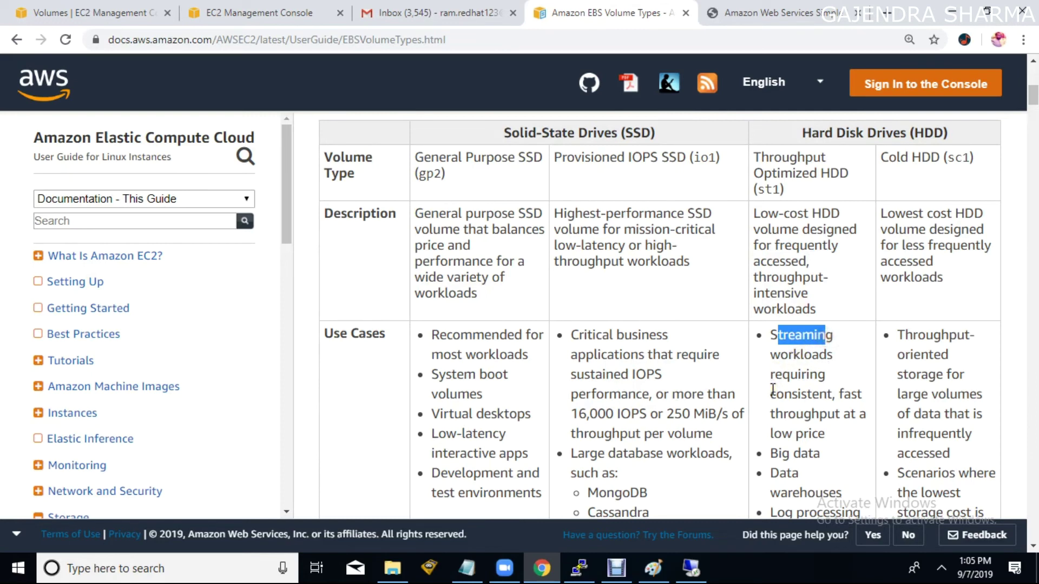
{"action": "left_click_drag", "start_coordinate": [771, 394], "coordinate": [816, 400]}
{"action": "scroll", "coordinate": [817, 400], "scroll_direction": "down", "scroll_amount": 2}
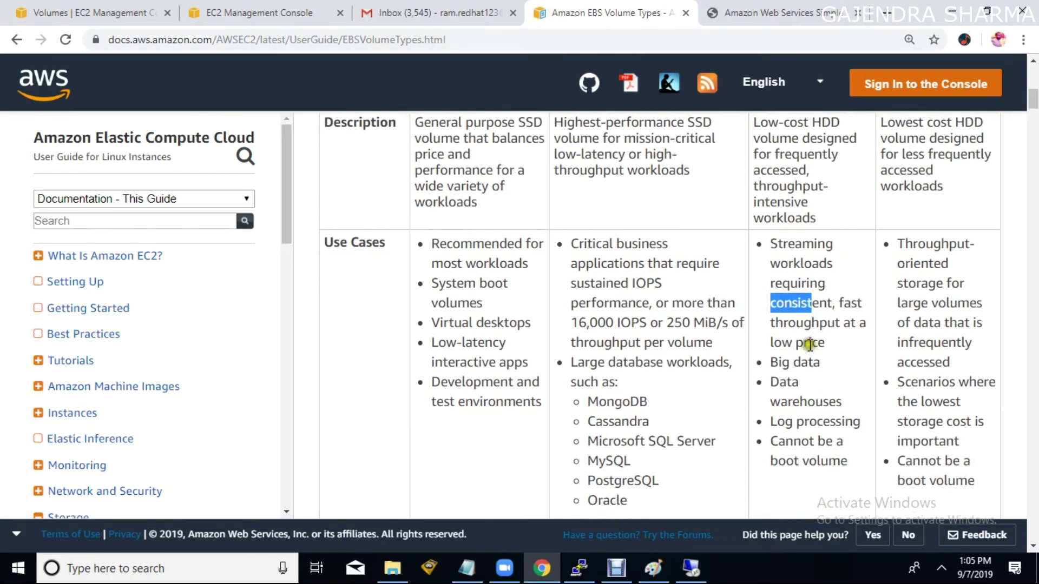
{"action": "scroll", "coordinate": [781, 416], "scroll_direction": "down", "scroll_amount": 1}
{"action": "left_click_drag", "start_coordinate": [793, 411], "coordinate": [789, 438]}
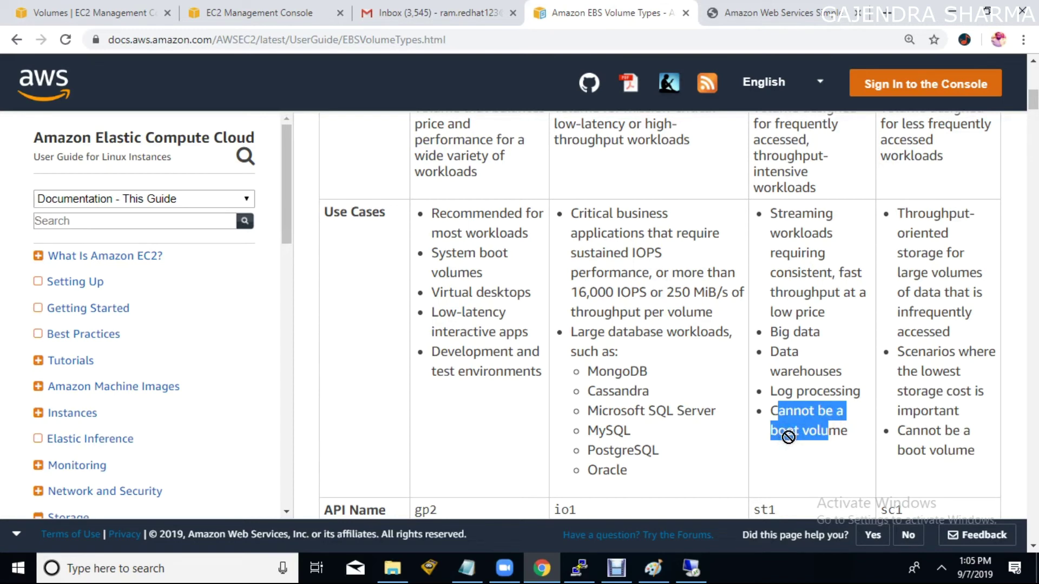
{"action": "left_click_drag", "start_coordinate": [789, 438], "coordinate": [664, 325]}
Step: Highlight the minimum volume size, maximum IOPS and maximum throughput per volume listed for st1
{"action": "scroll", "coordinate": [904, 251], "scroll_direction": "down", "scroll_amount": 3}
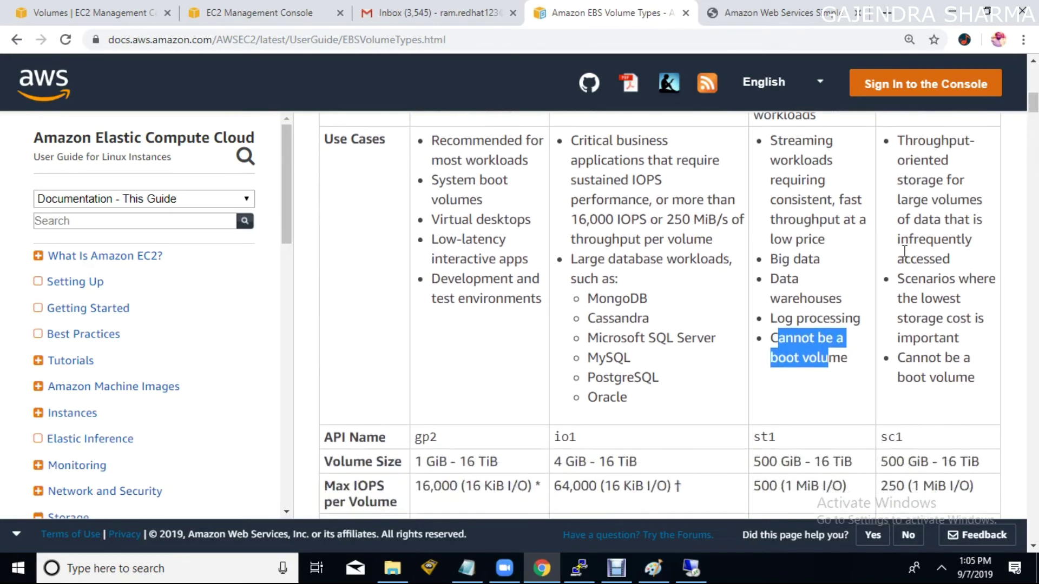
{"action": "double_click", "coordinate": [765, 382]}
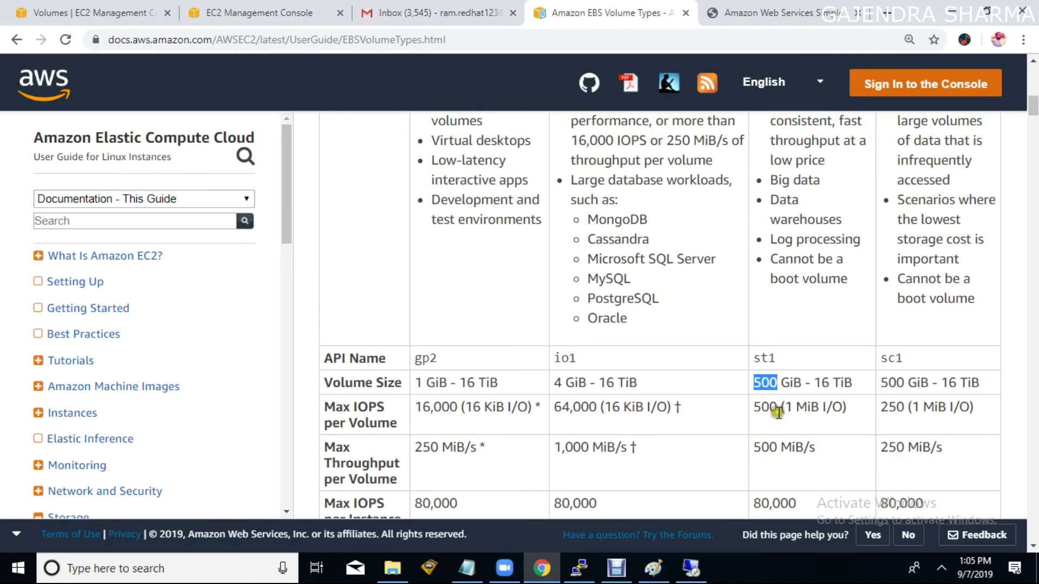
{"action": "double_click", "coordinate": [770, 410]}
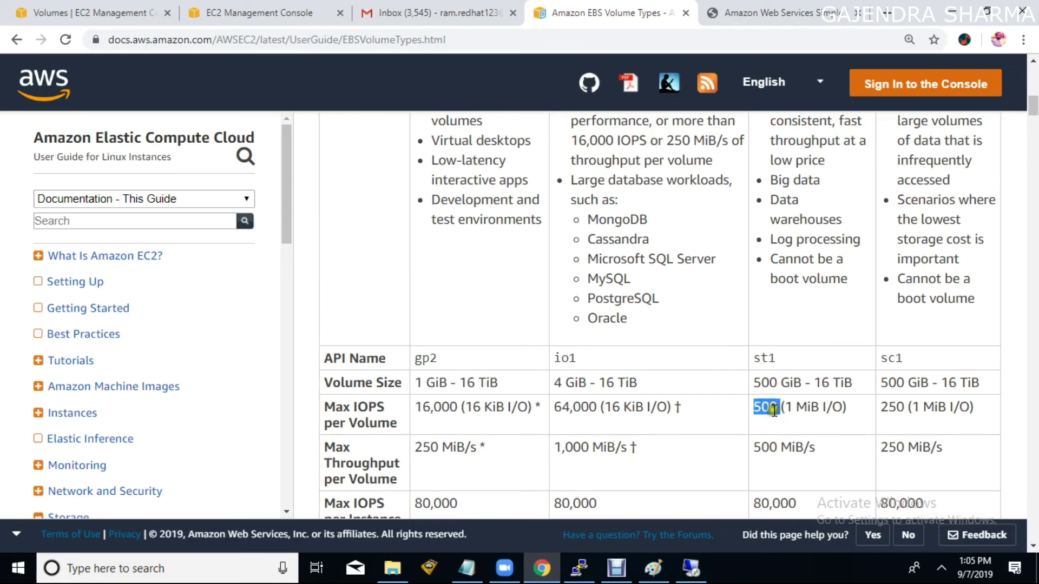
{"action": "double_click", "coordinate": [776, 450]}
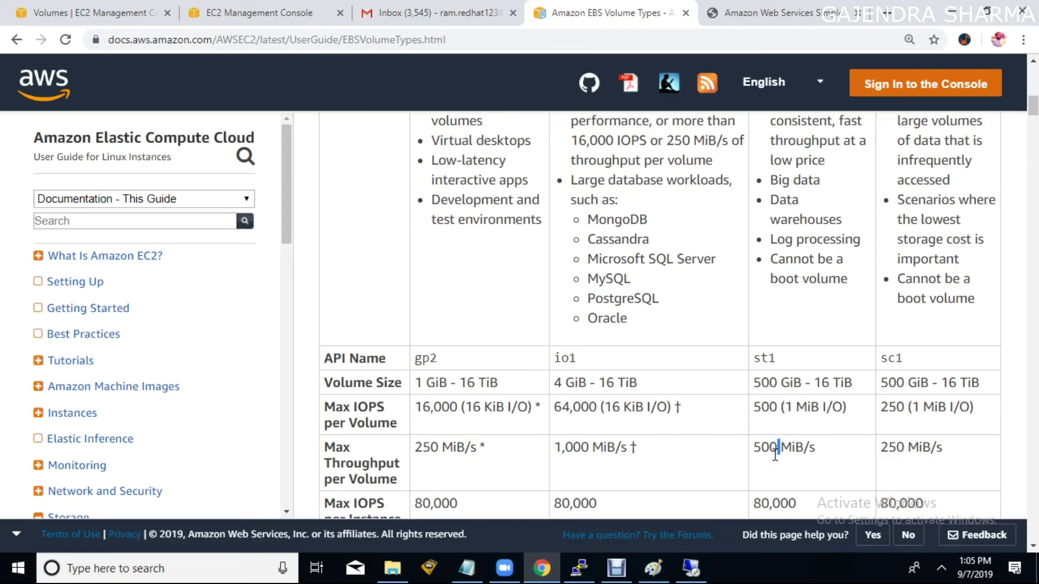
Step: Highlight the gp2 maximum throughput and maximum IOPS per volume for comparison with st1
{"action": "double_click", "coordinate": [425, 447]}
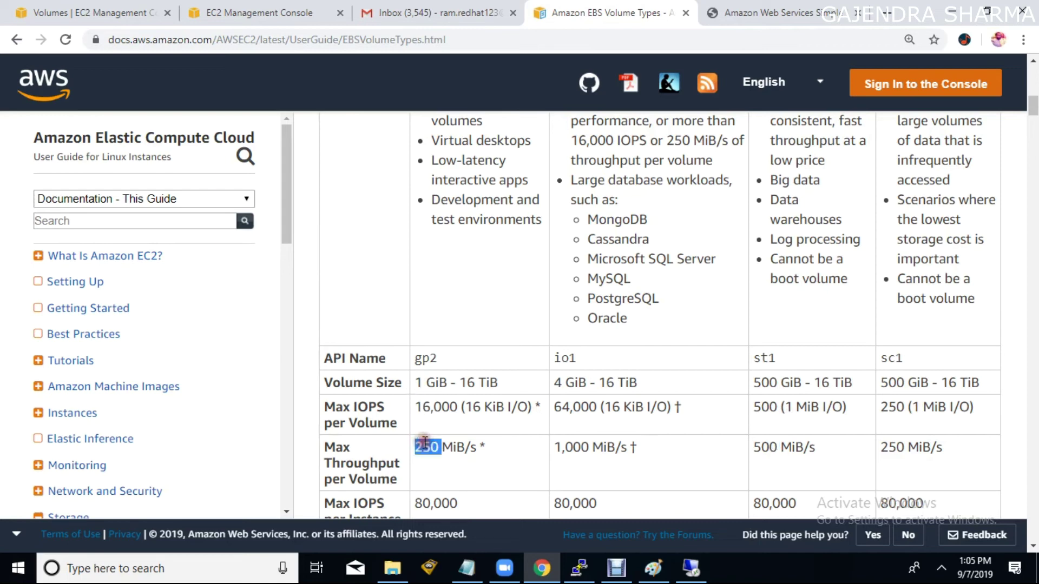
{"action": "double_click", "coordinate": [429, 408]}
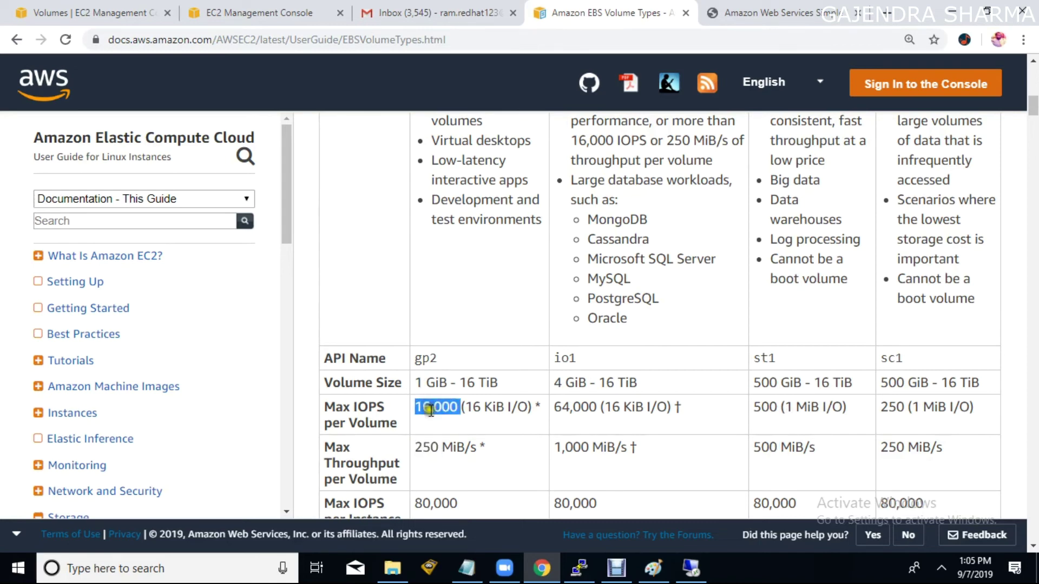
{"action": "double_click", "coordinate": [430, 447]}
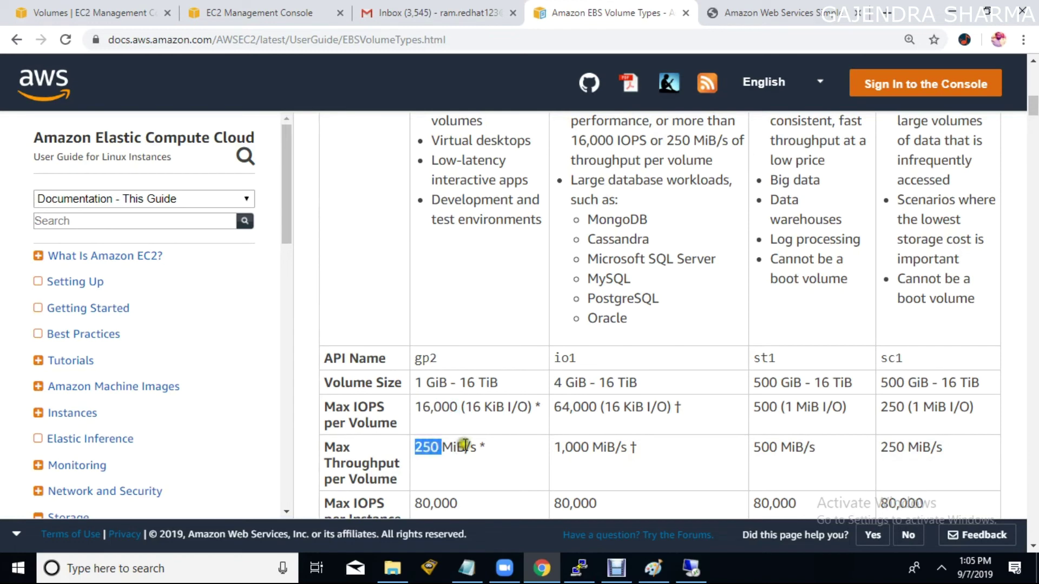
Step: Highlight the st1 maximum IOPS per volume together with its I/O size
{"action": "double_click", "coordinate": [755, 412]}
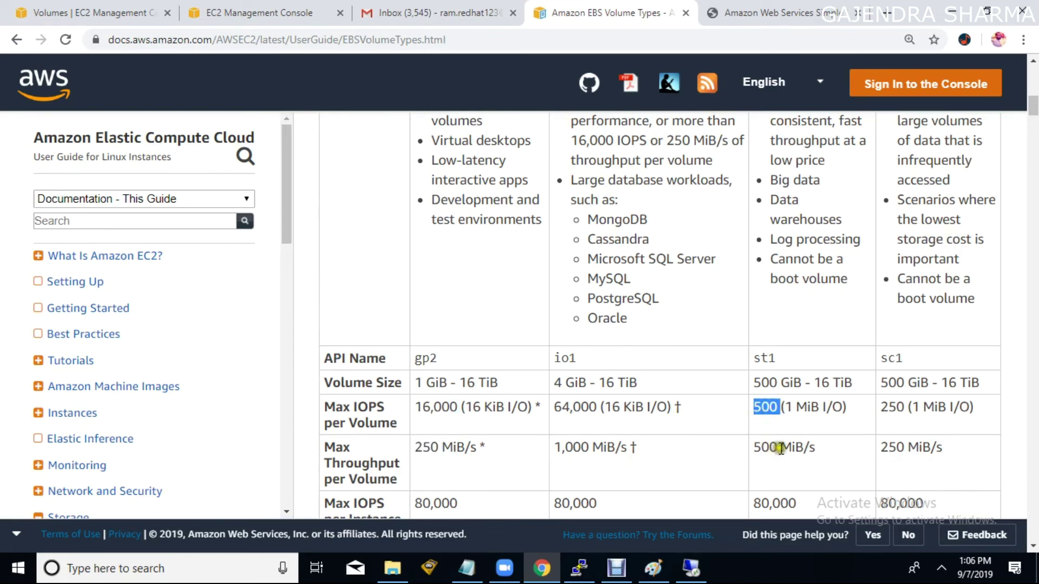
{"action": "double_click", "coordinate": [833, 405]}
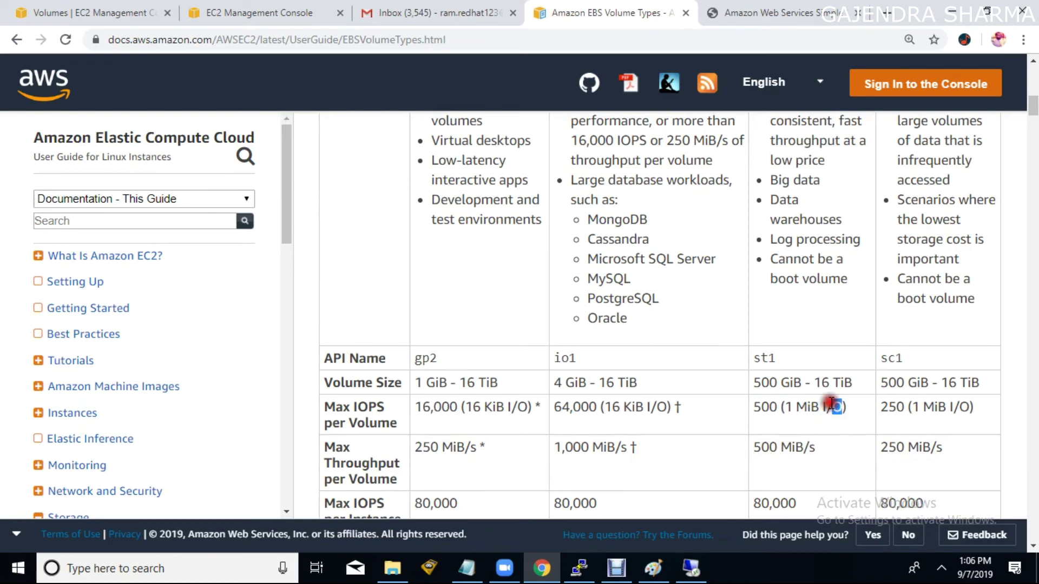
{"action": "double_click", "coordinate": [787, 407]}
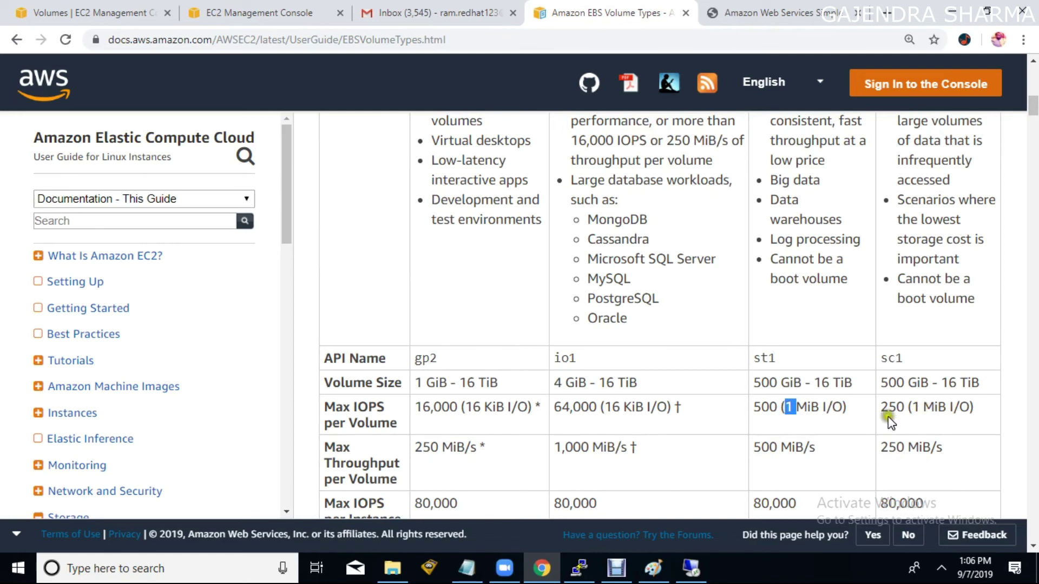
{"action": "double_click", "coordinate": [766, 409]}
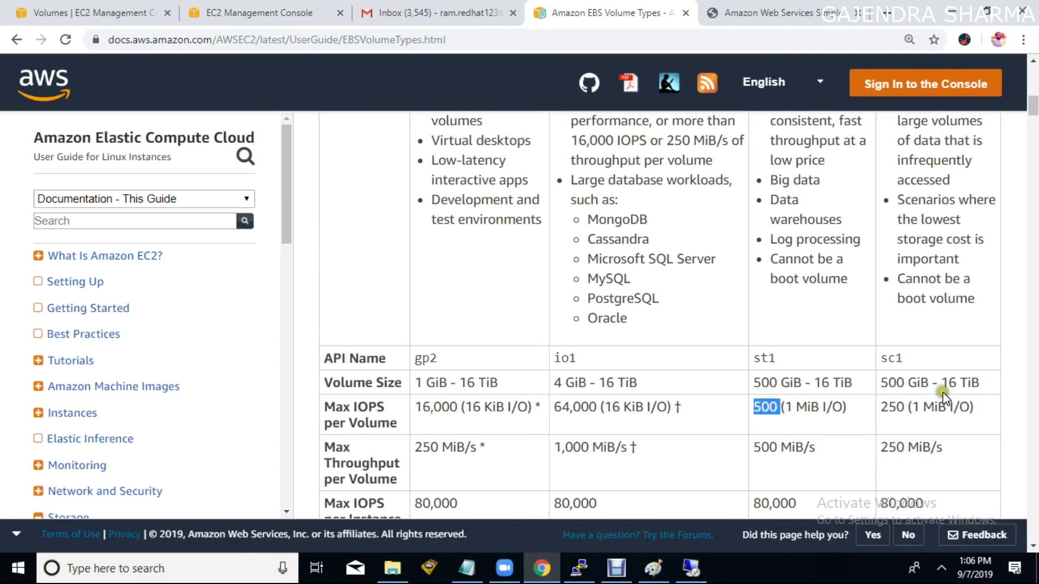
Step: Compare the sc1 maximum IOPS and maximum throughput per volume by highlighting each value
{"action": "double_click", "coordinate": [882, 409]}
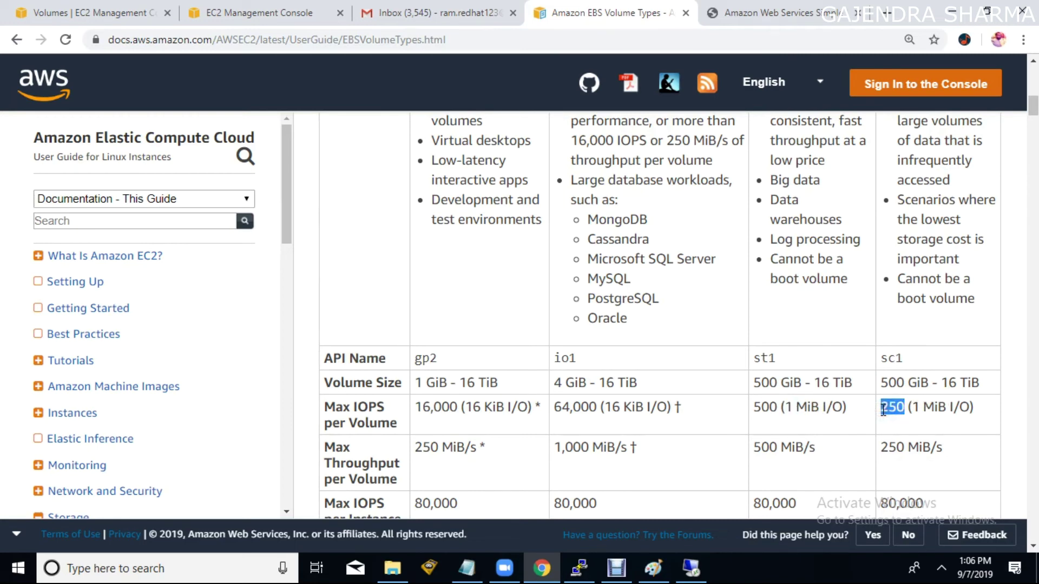
{"action": "double_click", "coordinate": [893, 448]}
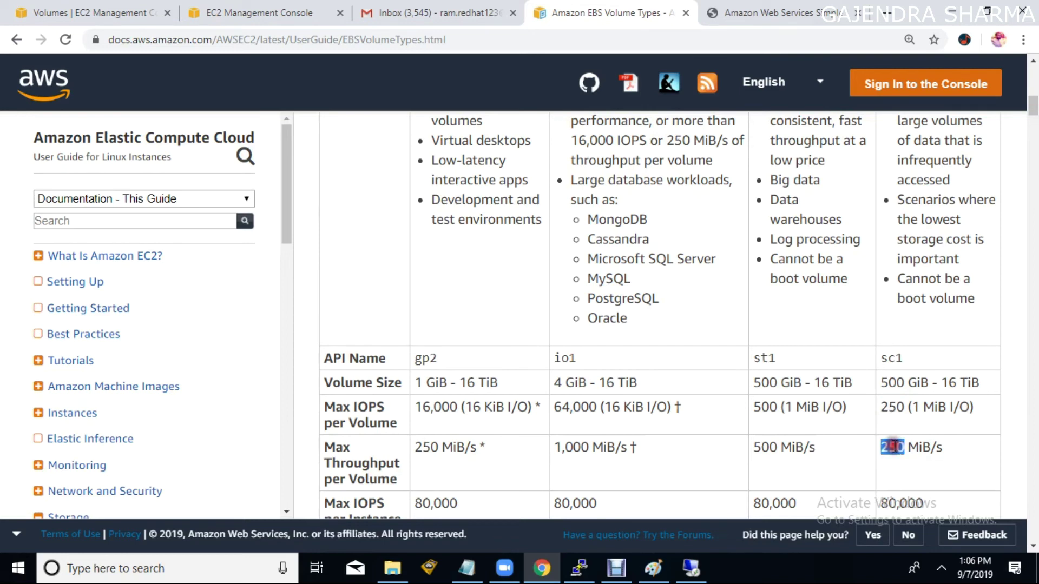
{"action": "double_click", "coordinate": [893, 409]}
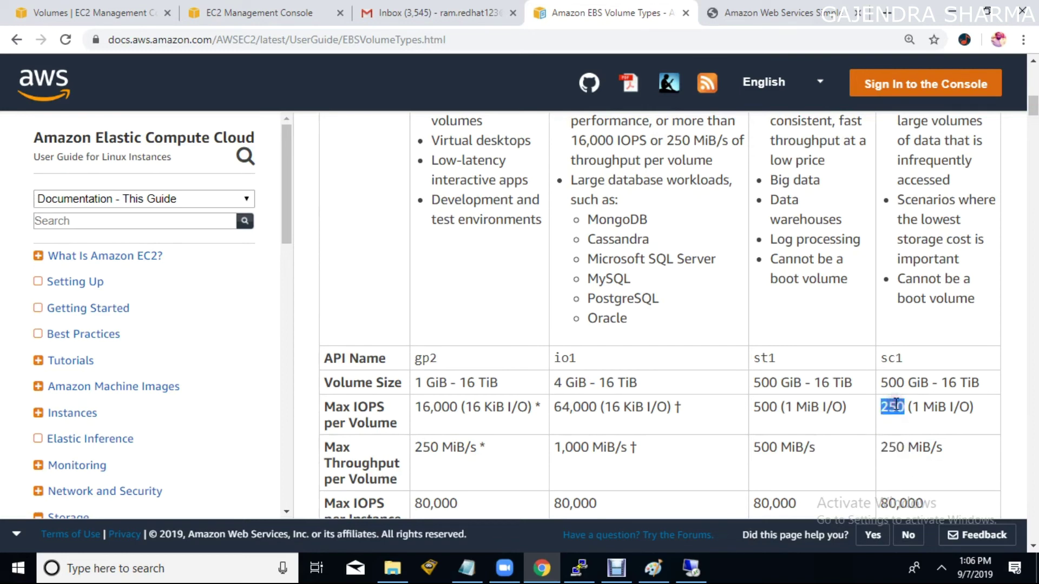
{"action": "double_click", "coordinate": [890, 446]}
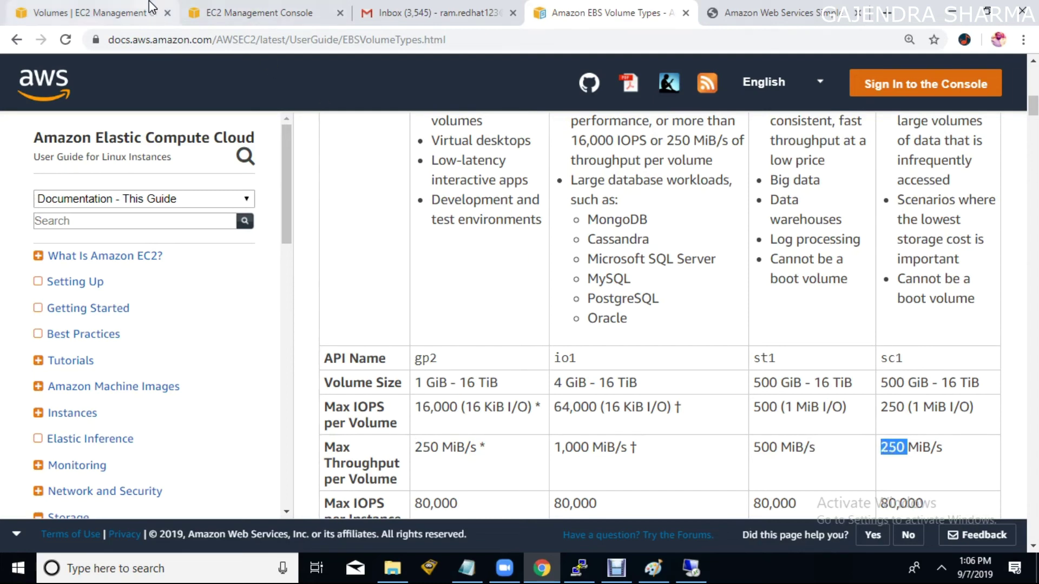
Step: Start creating a volume in the EC2 console and show the available volume types
{"action": "left_click", "coordinate": [81, 13]}
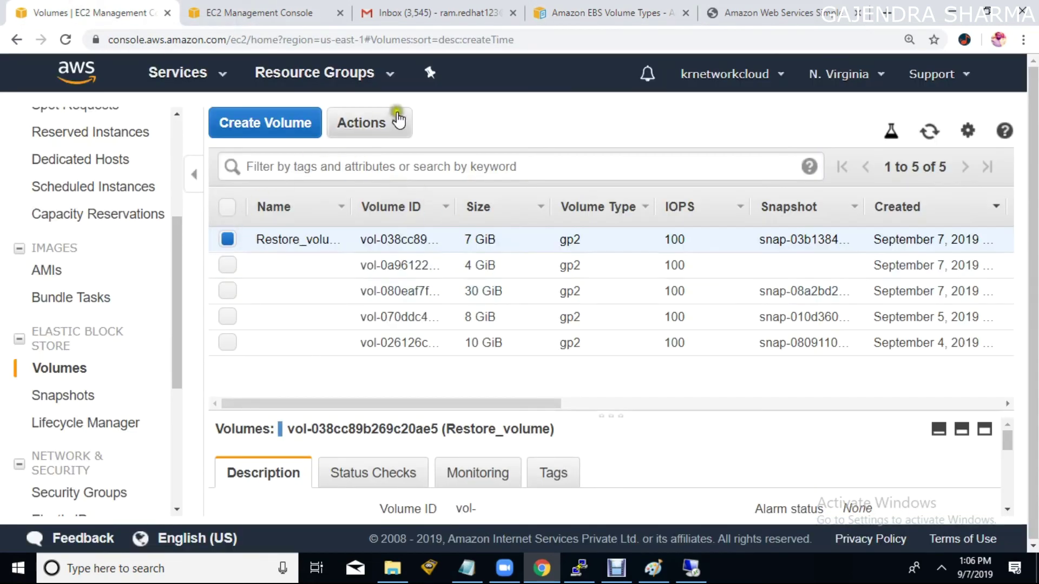
{"action": "left_click", "coordinate": [282, 119]}
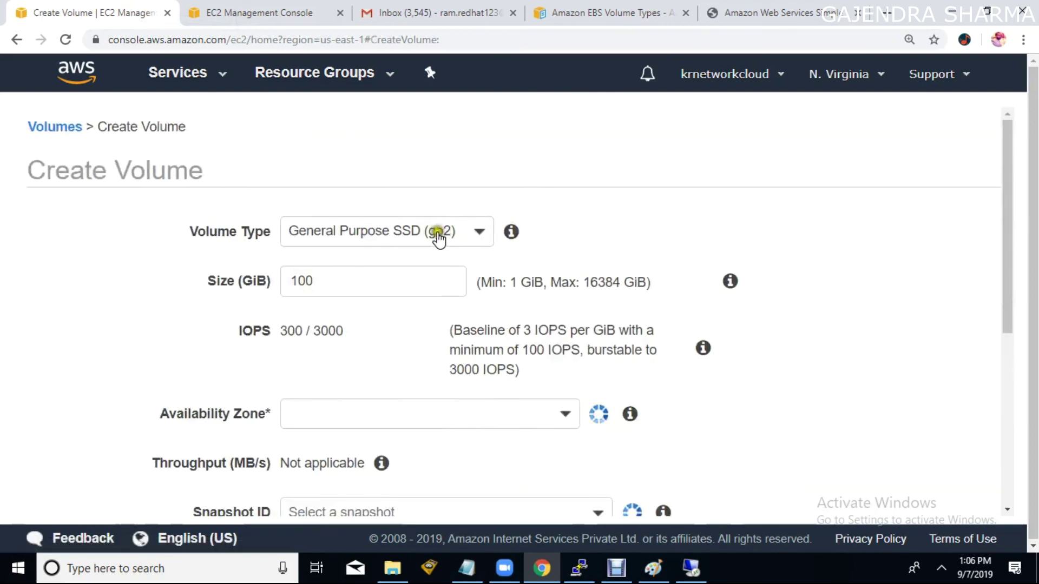
{"action": "left_click", "coordinate": [439, 234]}
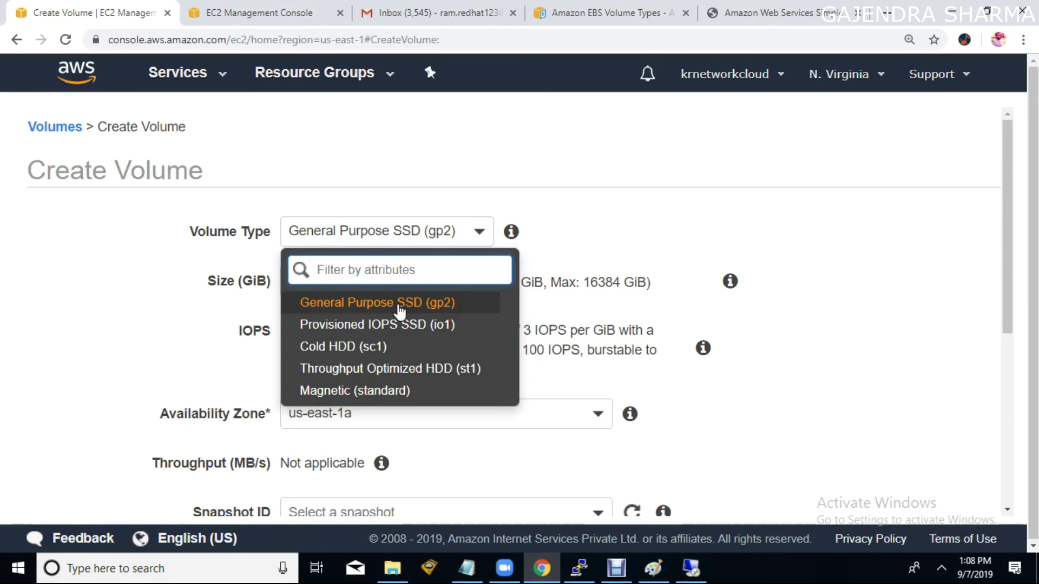
Step: Switch to the AWS Simple Monthly Calculator and set the EBS volume's type to Throughput Optimized HDD (st1)
{"action": "left_click", "coordinate": [600, 13]}
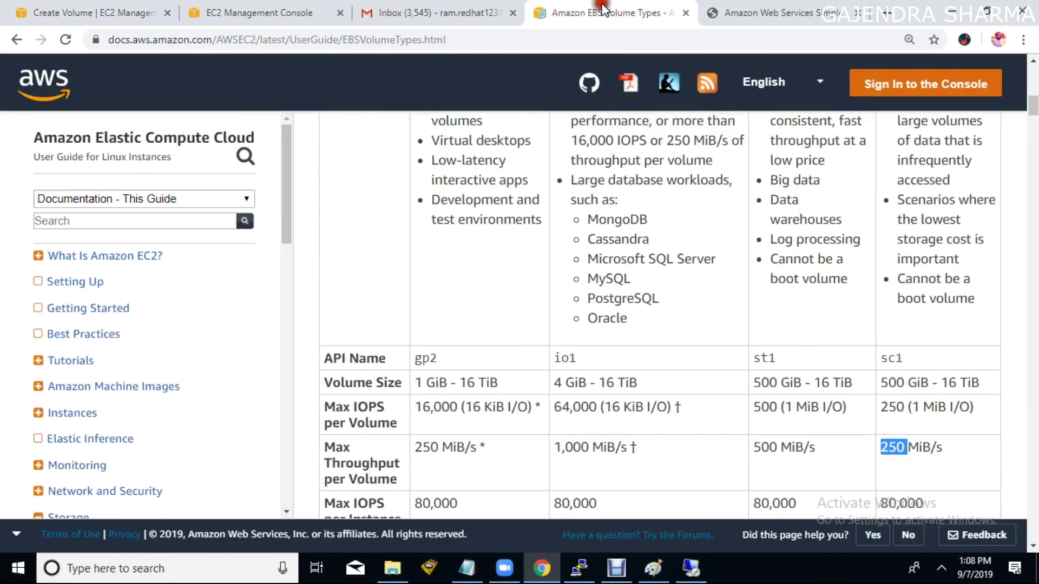
{"action": "left_click", "coordinate": [779, 12]}
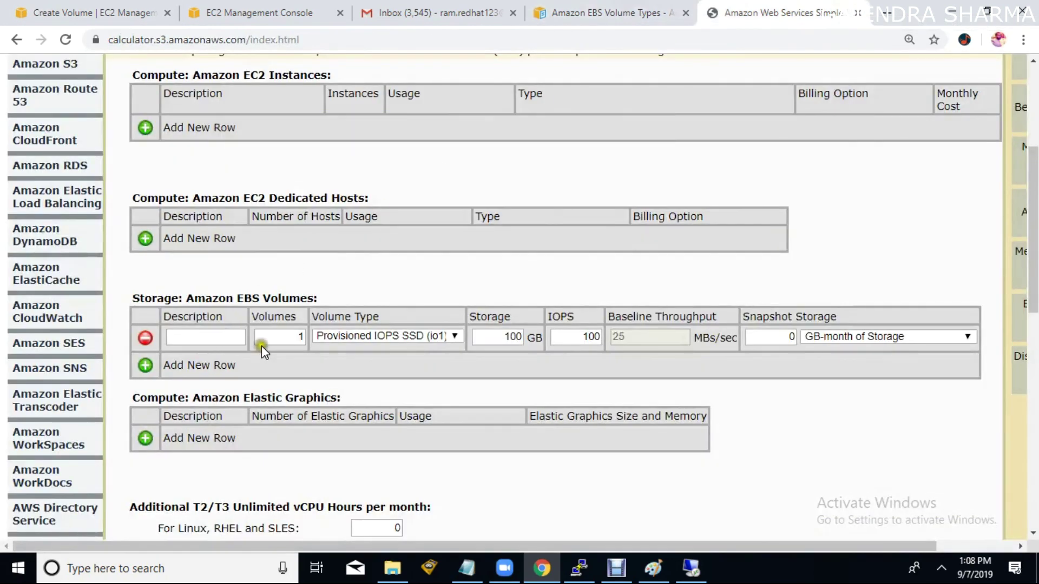
{"action": "left_click", "coordinate": [450, 336]}
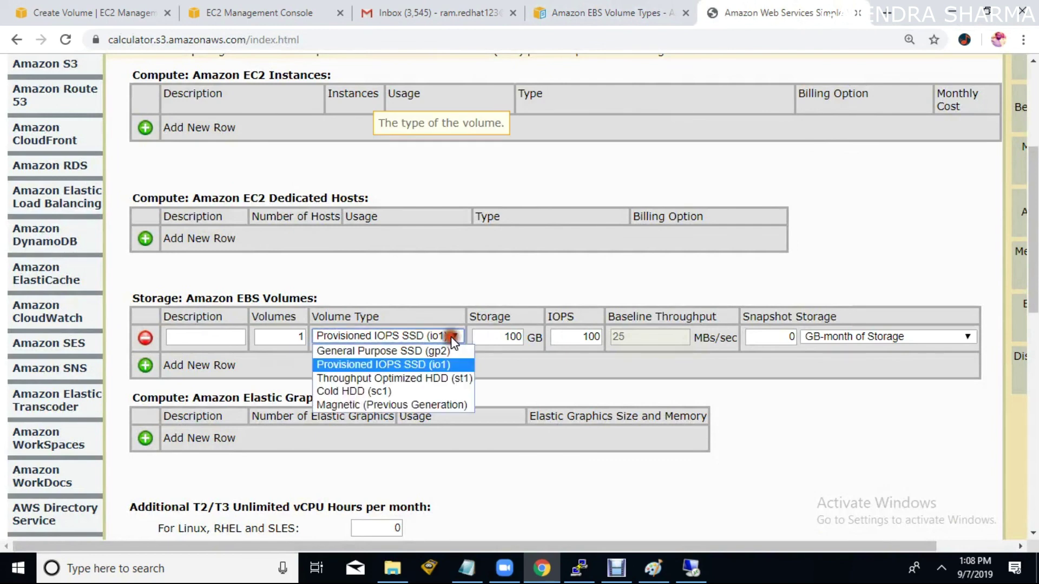
{"action": "left_click", "coordinate": [427, 380]}
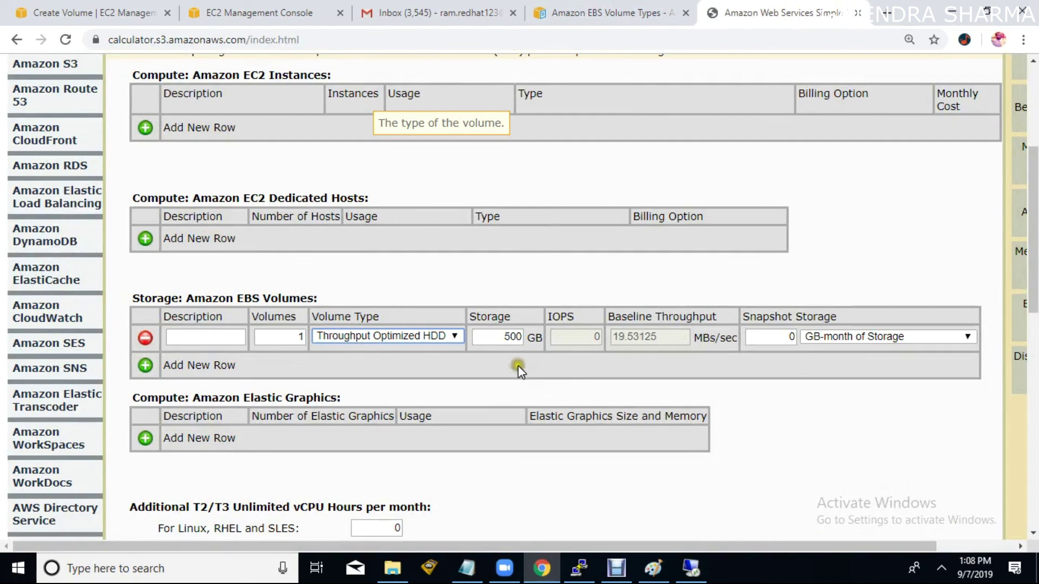
Step: Examine the st1 volume's IOPS and storage fields and check its estimated monthly bill
{"action": "left_click", "coordinate": [596, 339]}
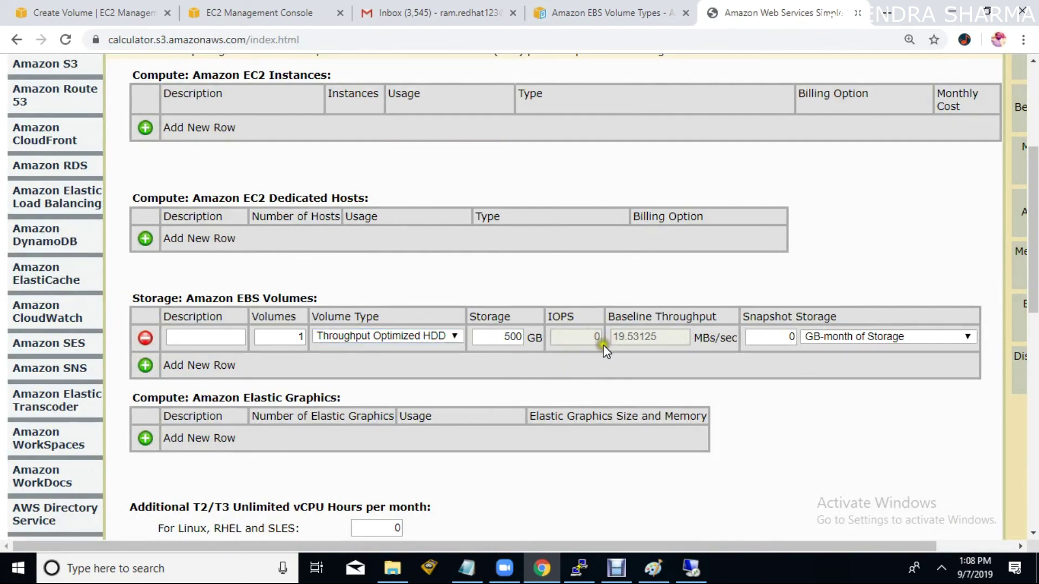
{"action": "double_click", "coordinate": [517, 339]}
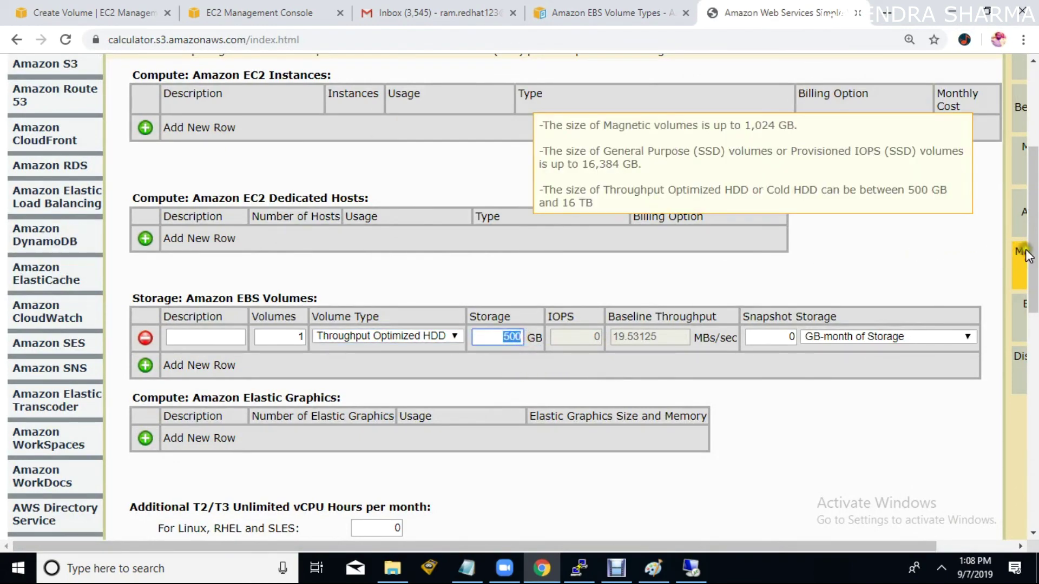
{"action": "scroll", "coordinate": [1026, 254], "scroll_direction": "up", "scroll_amount": 4}
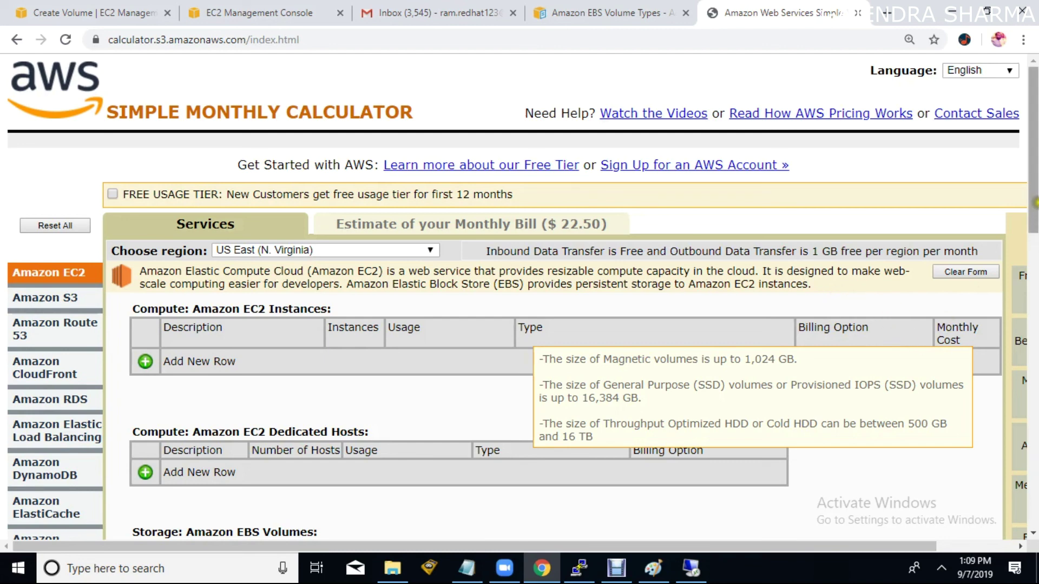
Step: Change the EBS volume's type to Cold HDD (sc1) and check the estimated monthly bill
{"action": "left_click_drag", "start_coordinate": [1034, 203], "coordinate": [1034, 291]}
{"action": "left_click", "coordinate": [378, 306]}
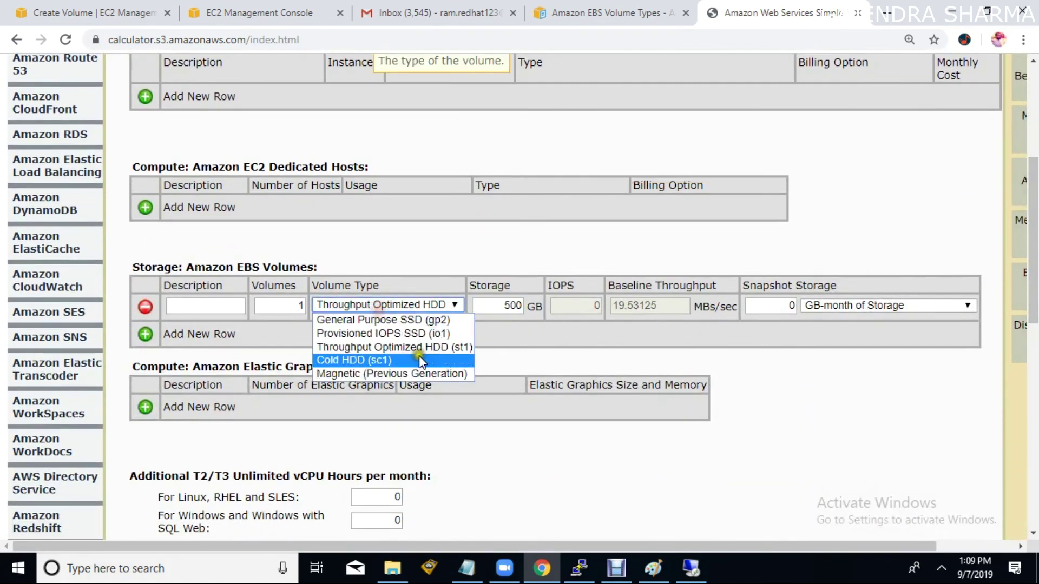
{"action": "left_click", "coordinate": [418, 356]}
{"action": "left_click_drag", "start_coordinate": [1034, 269], "coordinate": [1034, 106]}
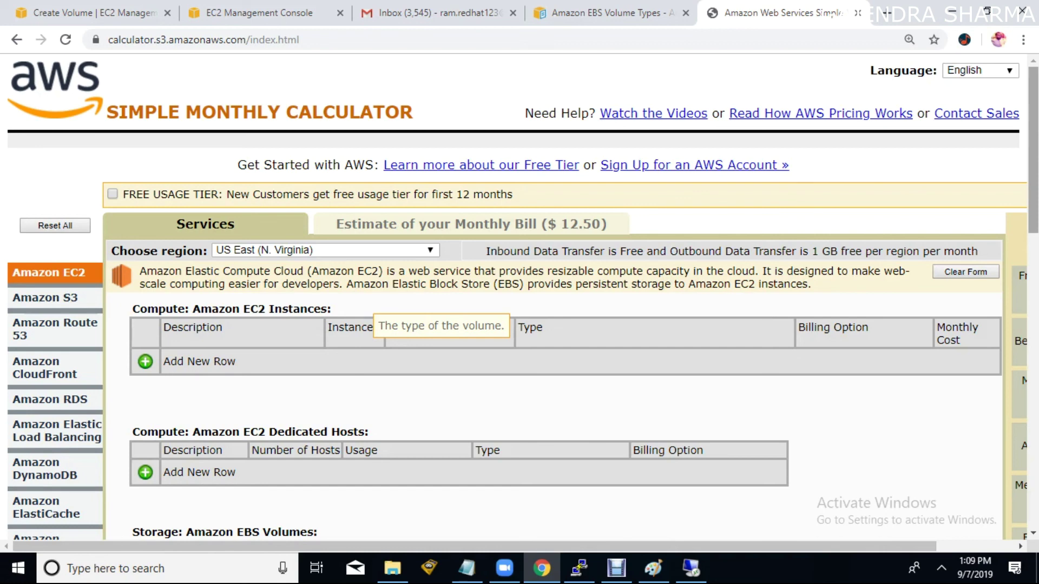
{"action": "left_click", "coordinate": [610, 578]}
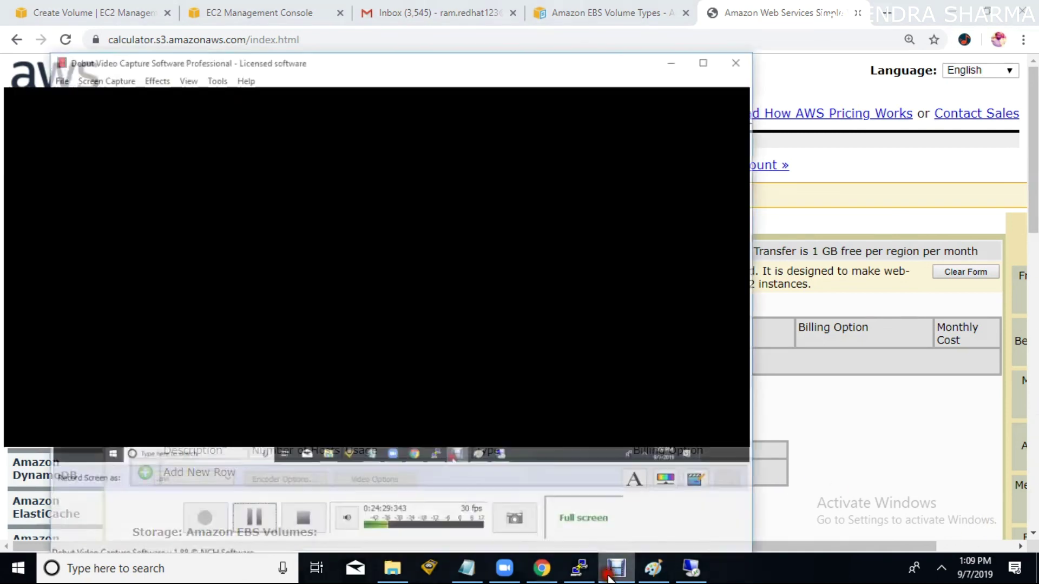
{"action": "left_click", "coordinate": [288, 516]}
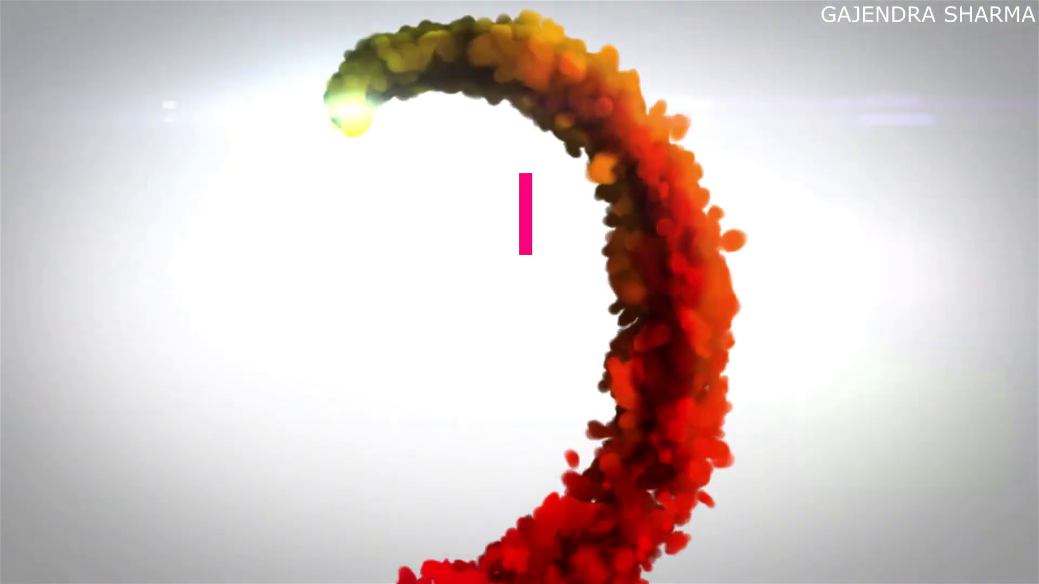